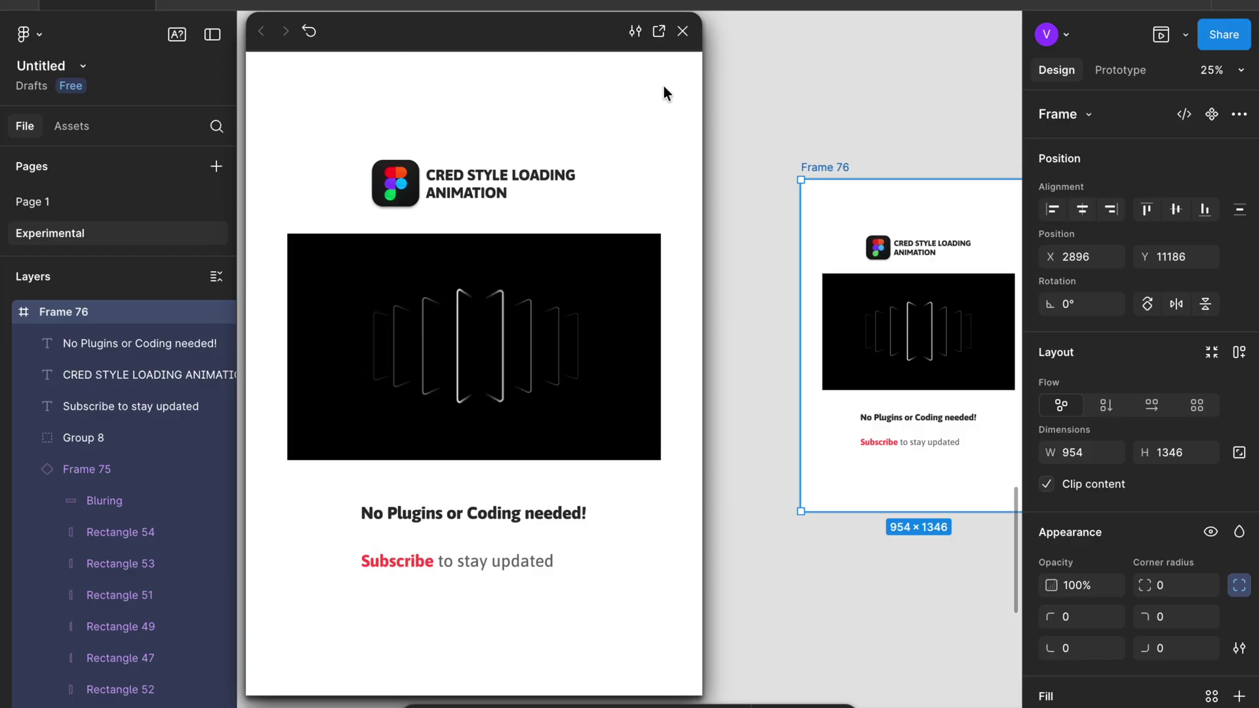
Close the loading-animation prototype preview to bring back the empty CRED page.
scroll(790, 107, down, 2)
scroll(790, 107, right, 2)
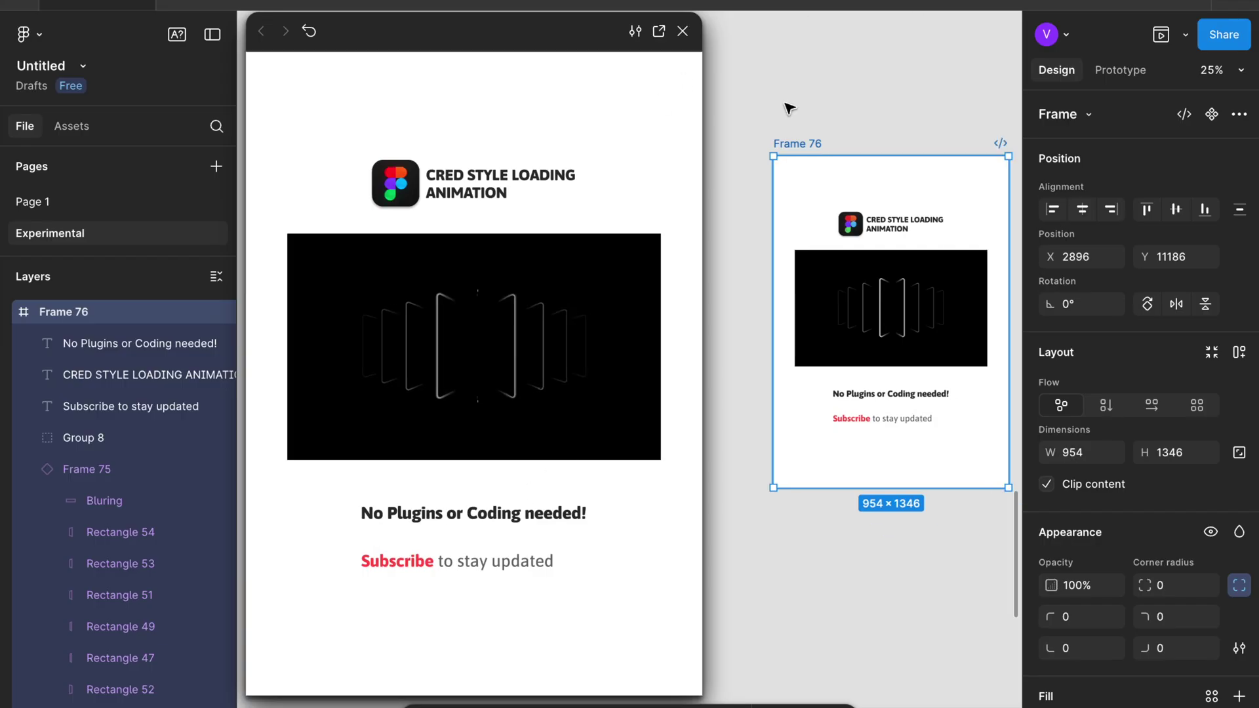
click(682, 31)
scroll(529, 270, up, 5)
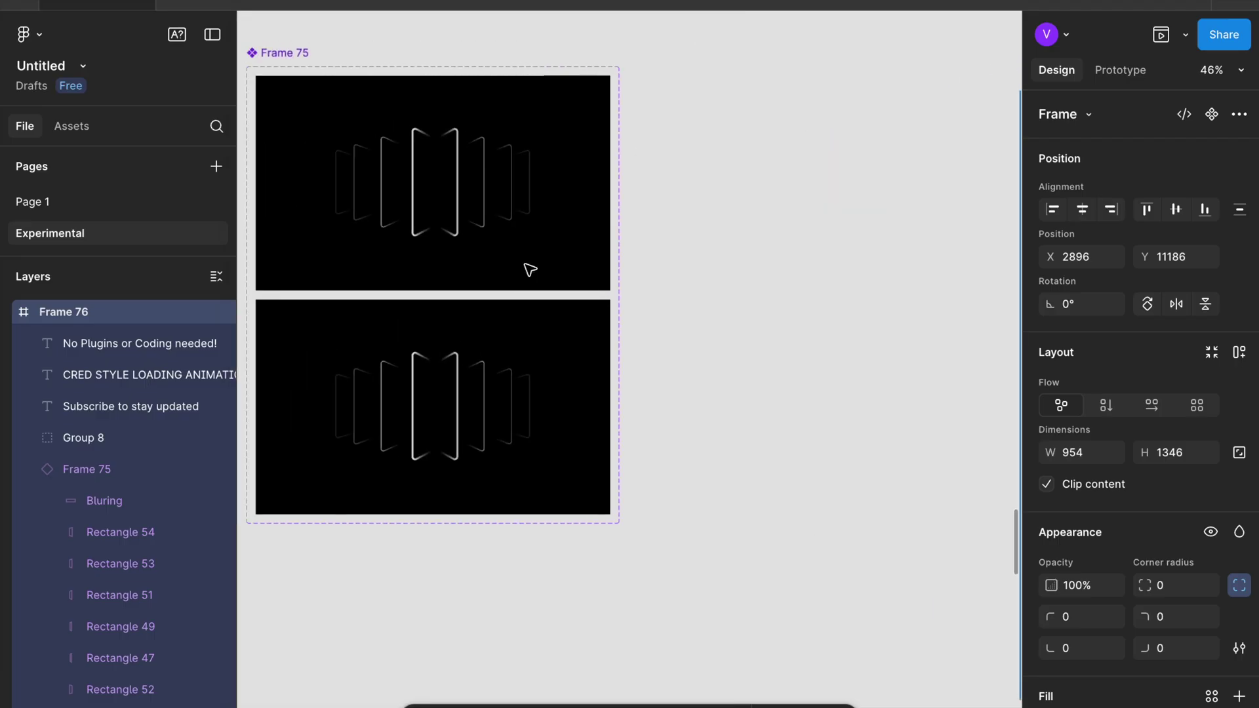
scroll(499, 210, left, 3)
scroll(500, 177, up, 2)
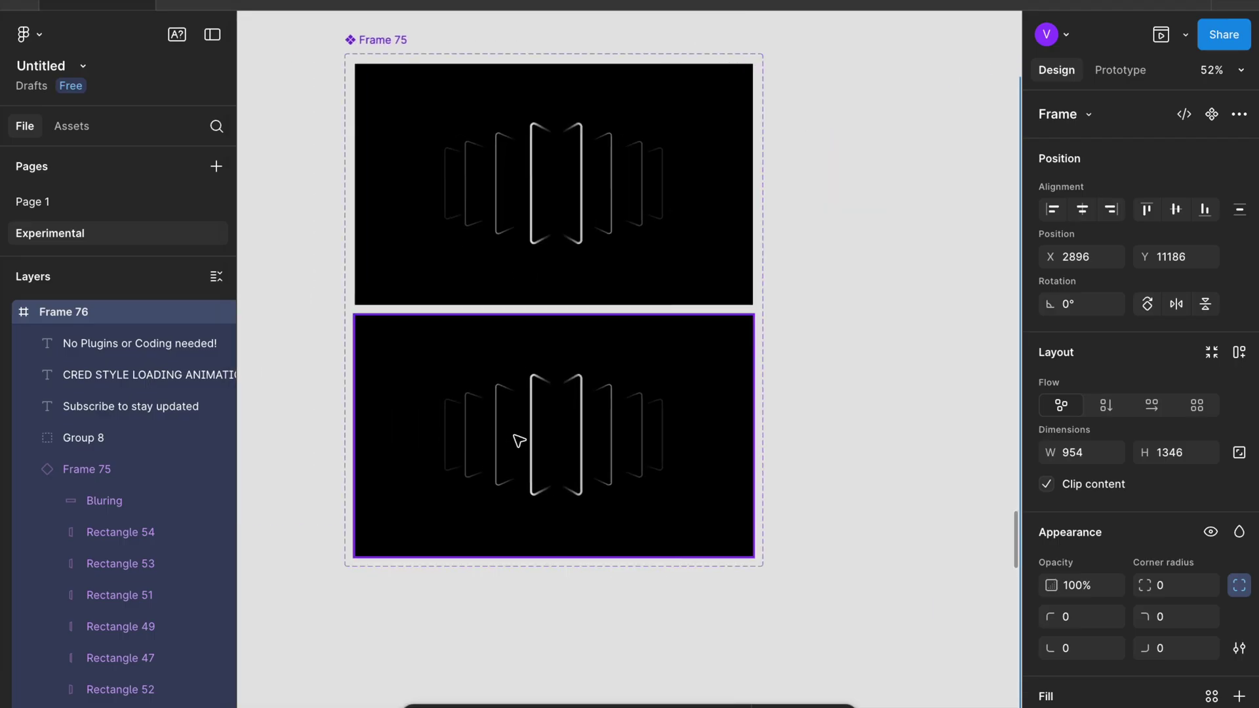
scroll(519, 440, right, 8)
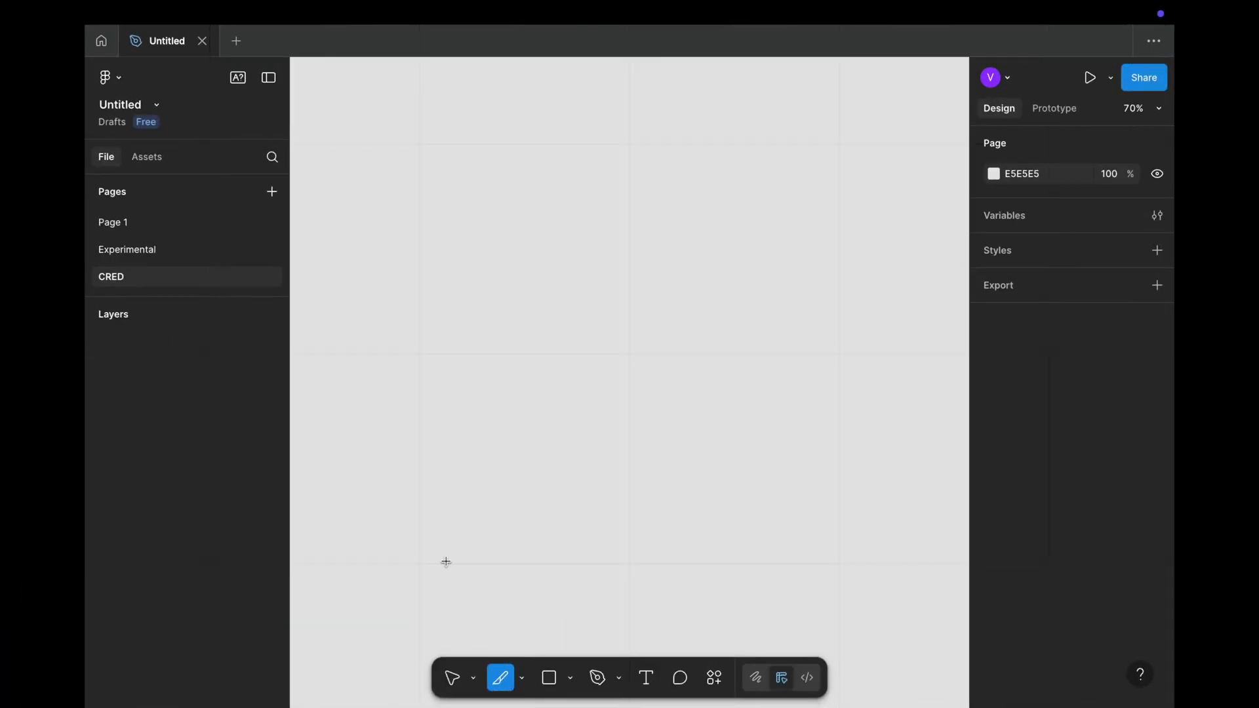
Draw Frame 1 on the CRED page and size it to exactly 400 × 200.
key(f)
drag(386, 221, 556, 391)
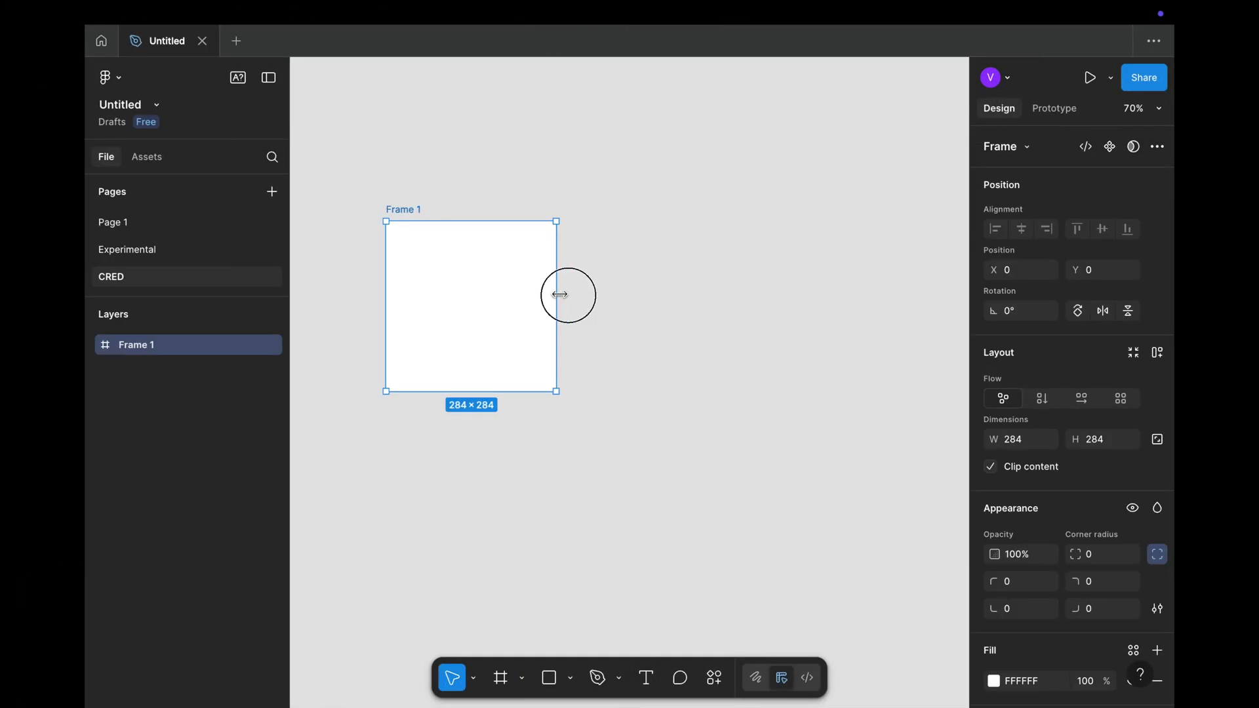
drag(559, 295, 630, 294)
drag(517, 390, 518, 337)
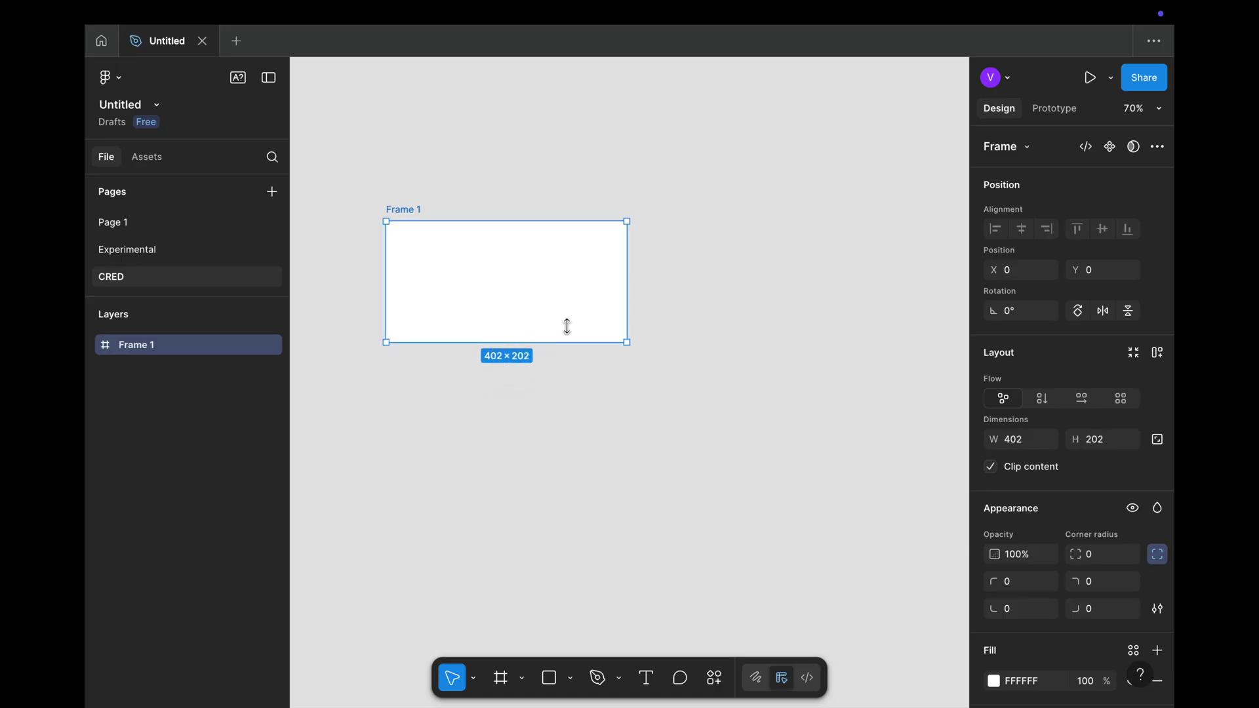
text(200)
key(Return)
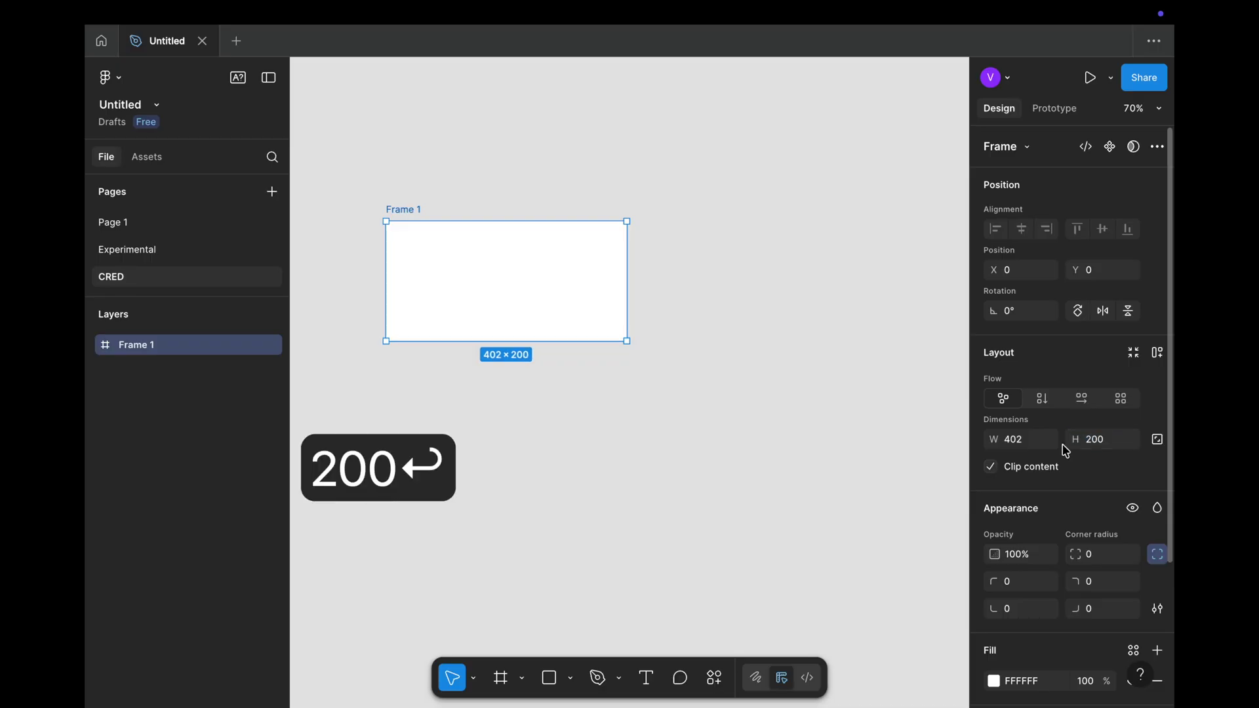
click(1049, 440)
click(1091, 472)
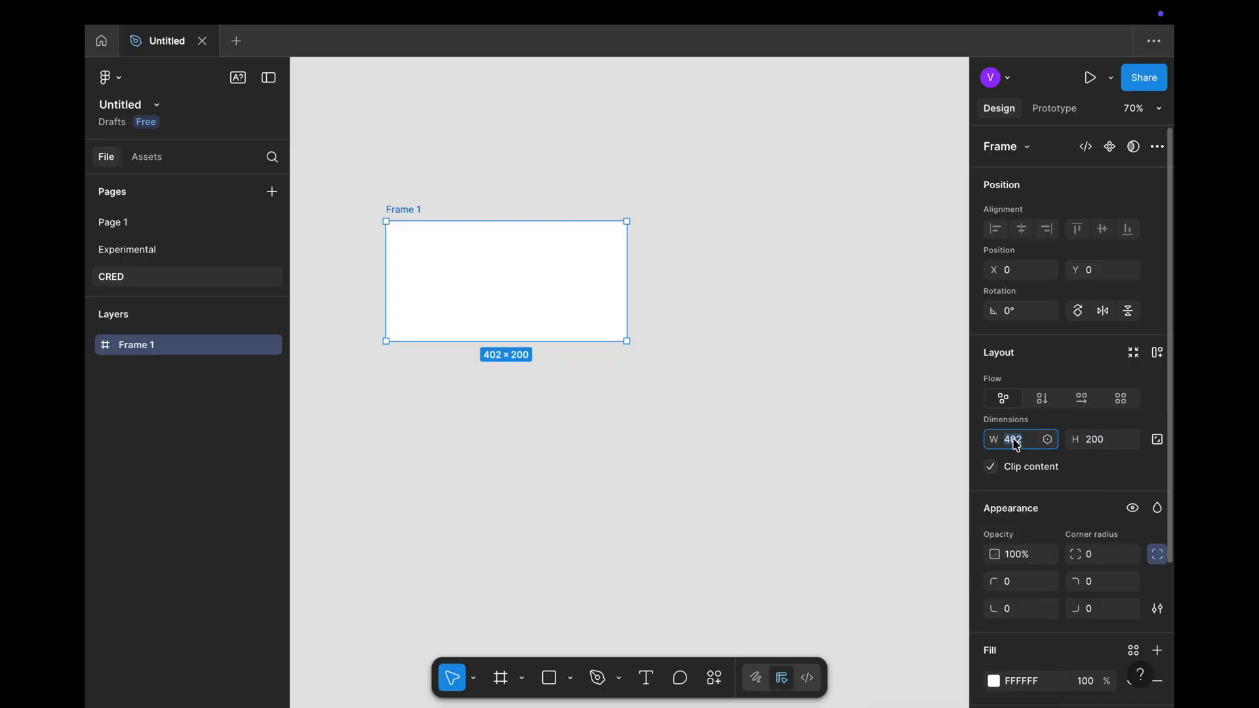
text(400)
key(Return)
scroll(549, 357, left, 2)
scroll(548, 357, up, 1)
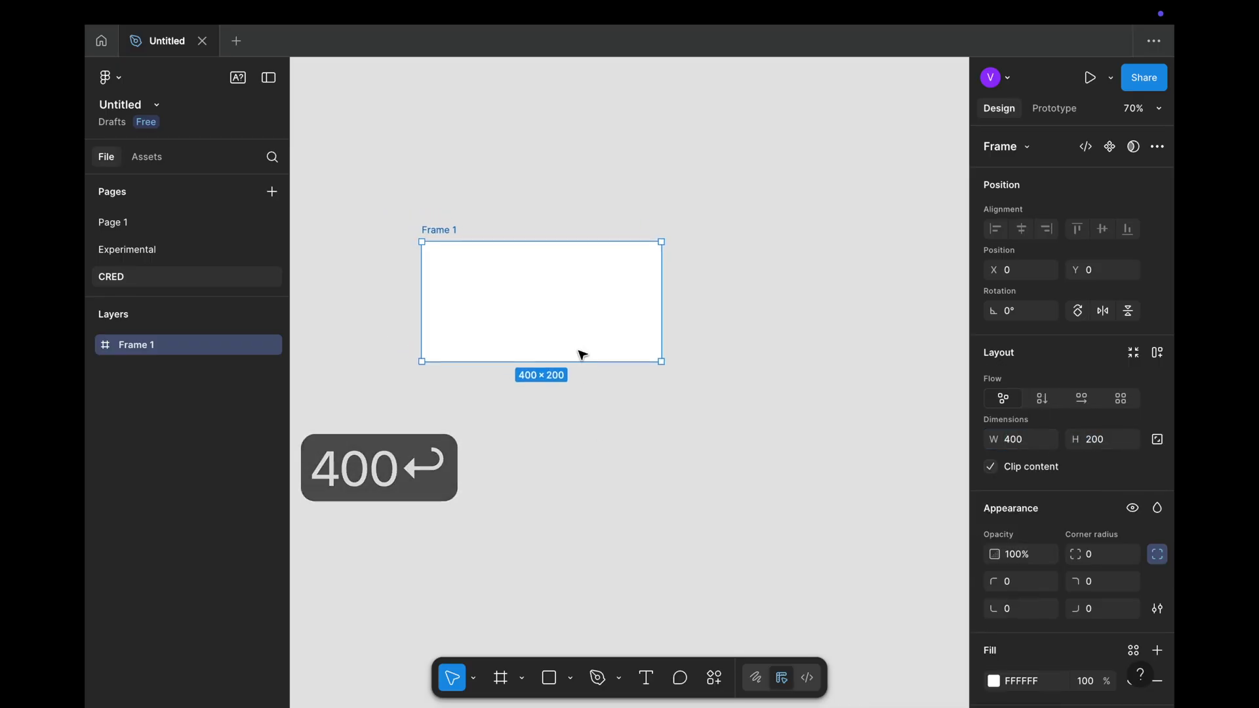
scroll(504, 315, up, 5)
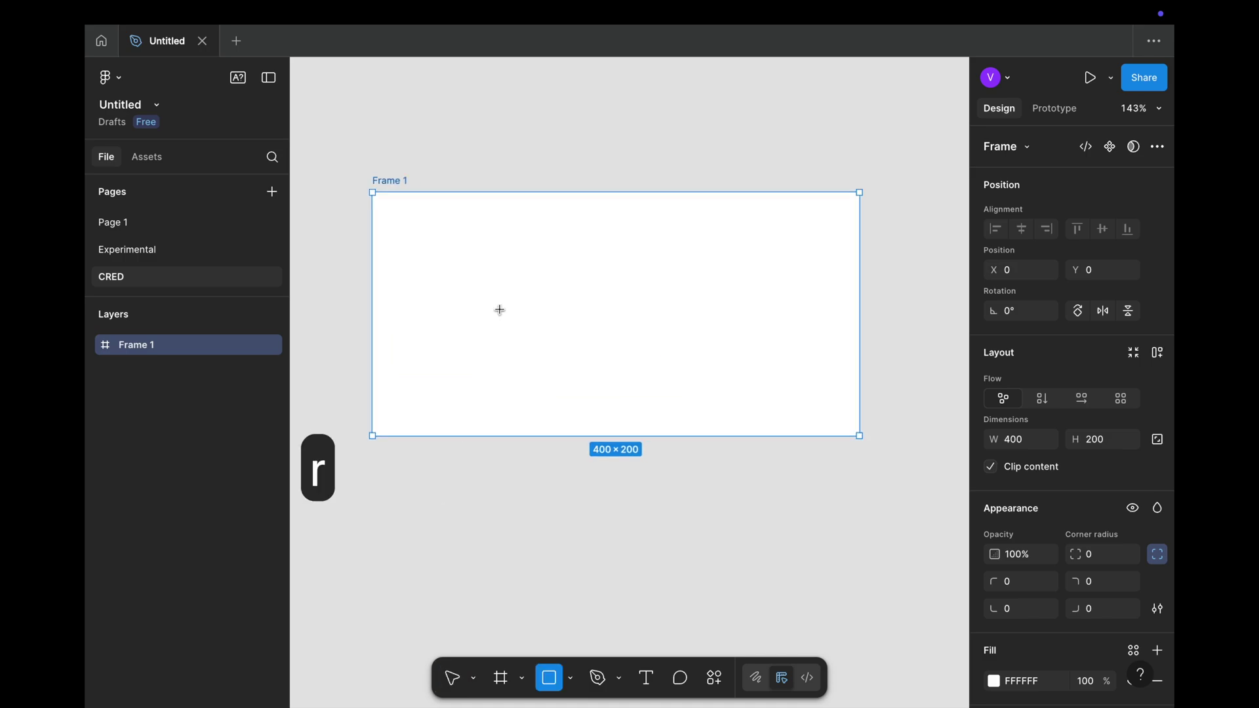
Draw a rectangle inside Frame 1 and give it a black fill.
drag(517, 253, 610, 348)
drag(553, 301, 553, 324)
scroll(1128, 564, down, 3)
click(995, 535)
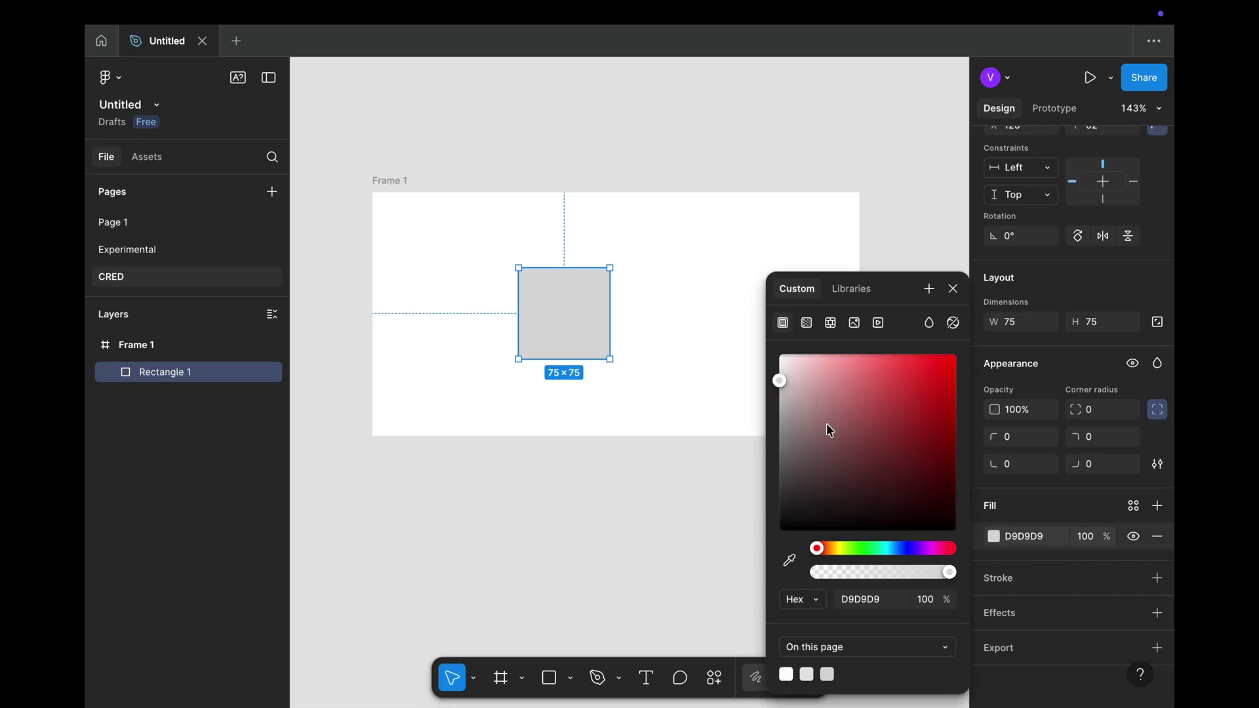
drag(829, 427, 725, 644)
click(506, 357)
Resize the black rectangle to 40 wide and 200 tall.
scroll(505, 357, up, 5)
click(573, 305)
scroll(590, 275, up, 3)
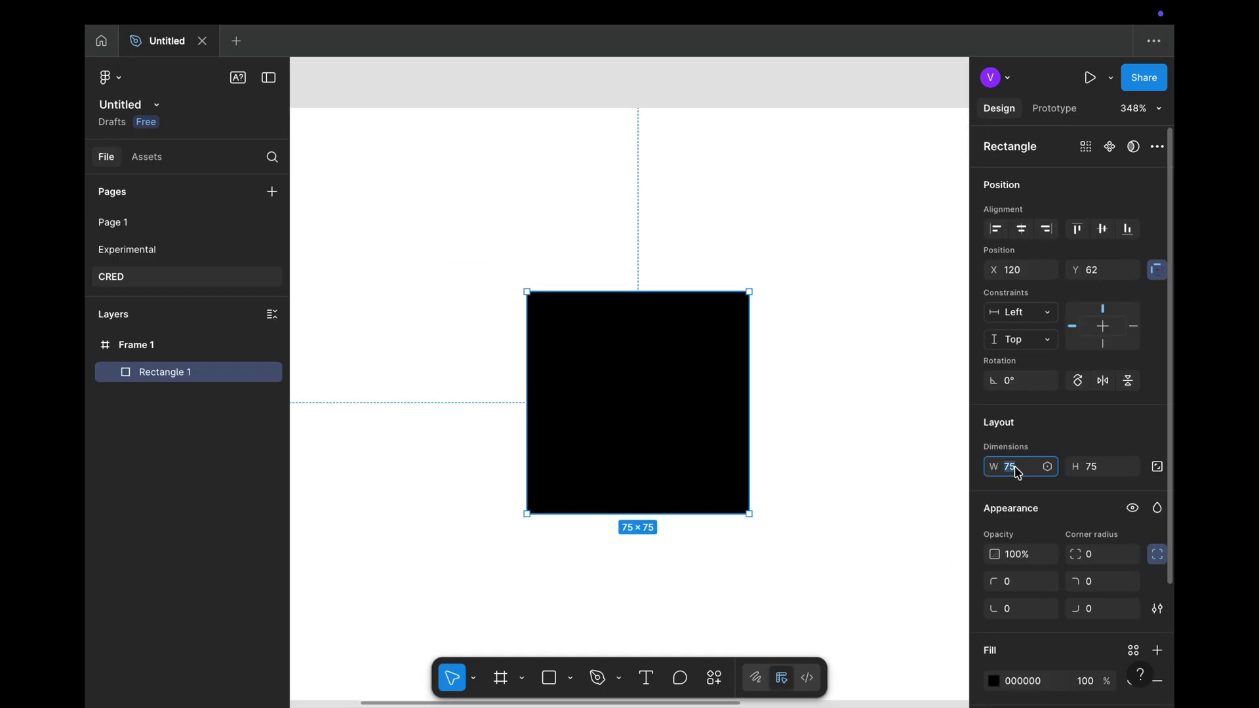
text(40)
key(Return)
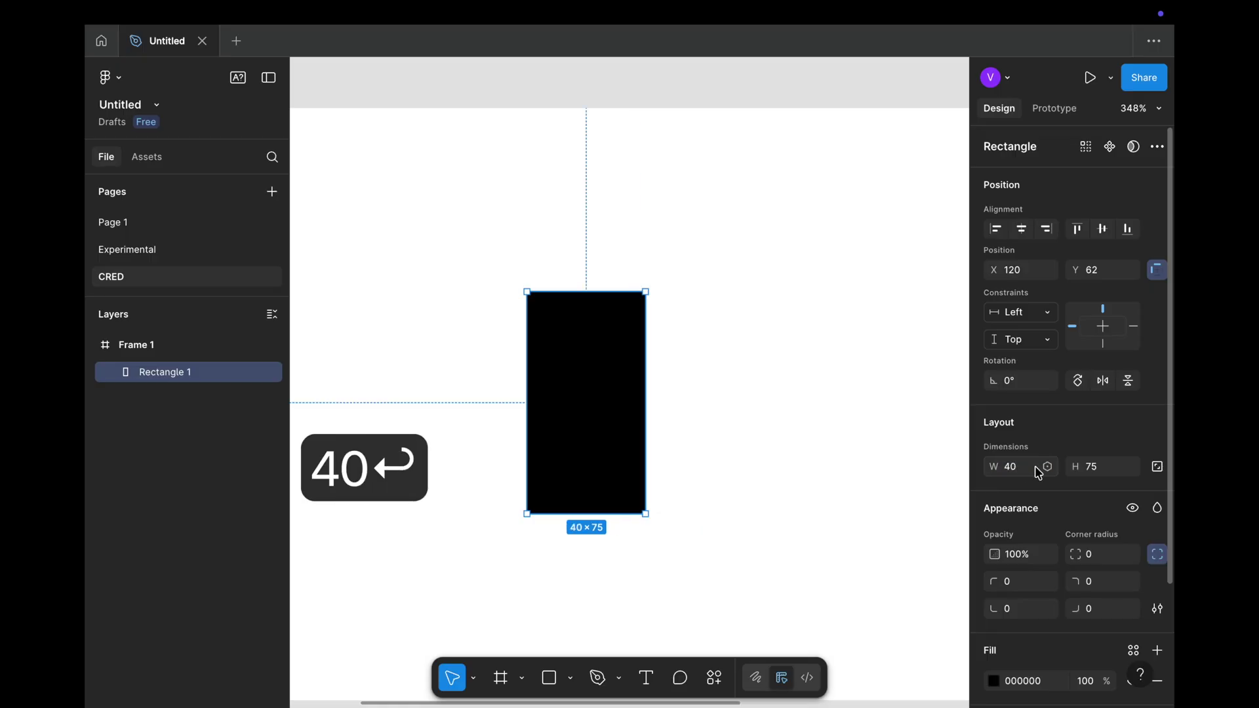
click(1108, 467)
text(200)
key(Return)
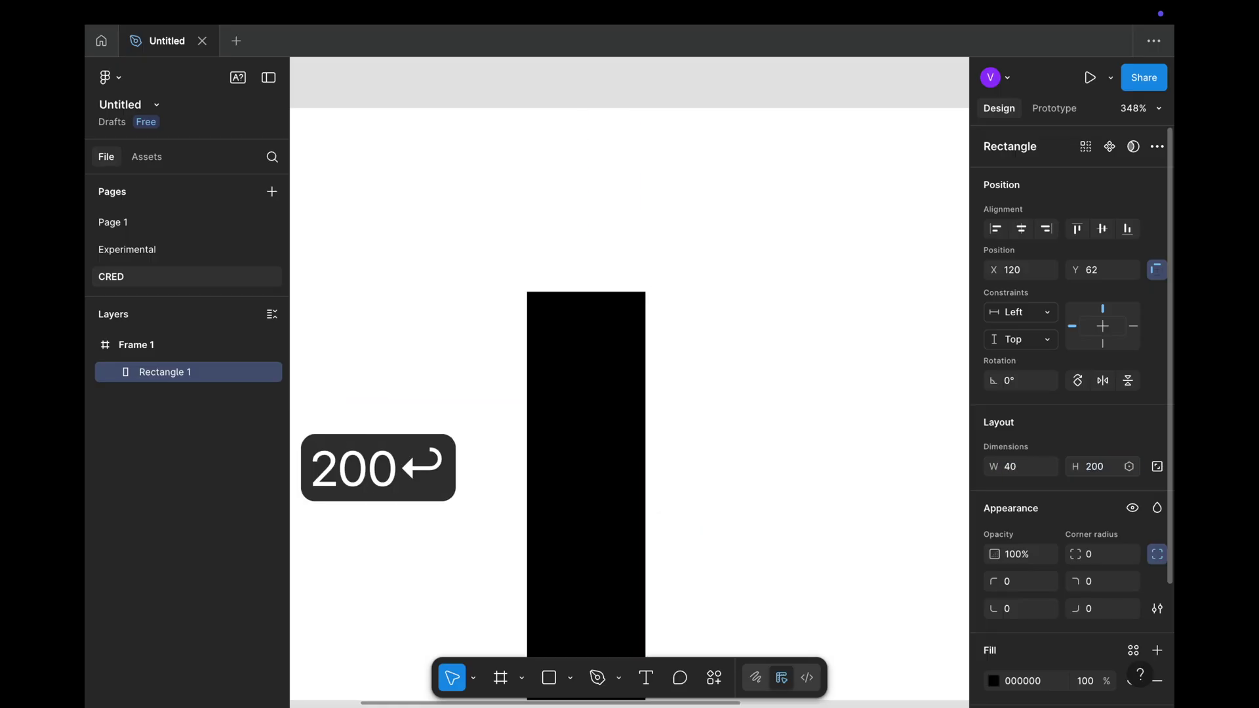
Shorten the rectangle to 160 tall and position it at X 153, Y 20.
scroll(725, 385, down, 3)
drag(634, 371, 666, 311)
drag(652, 201, 655, 276)
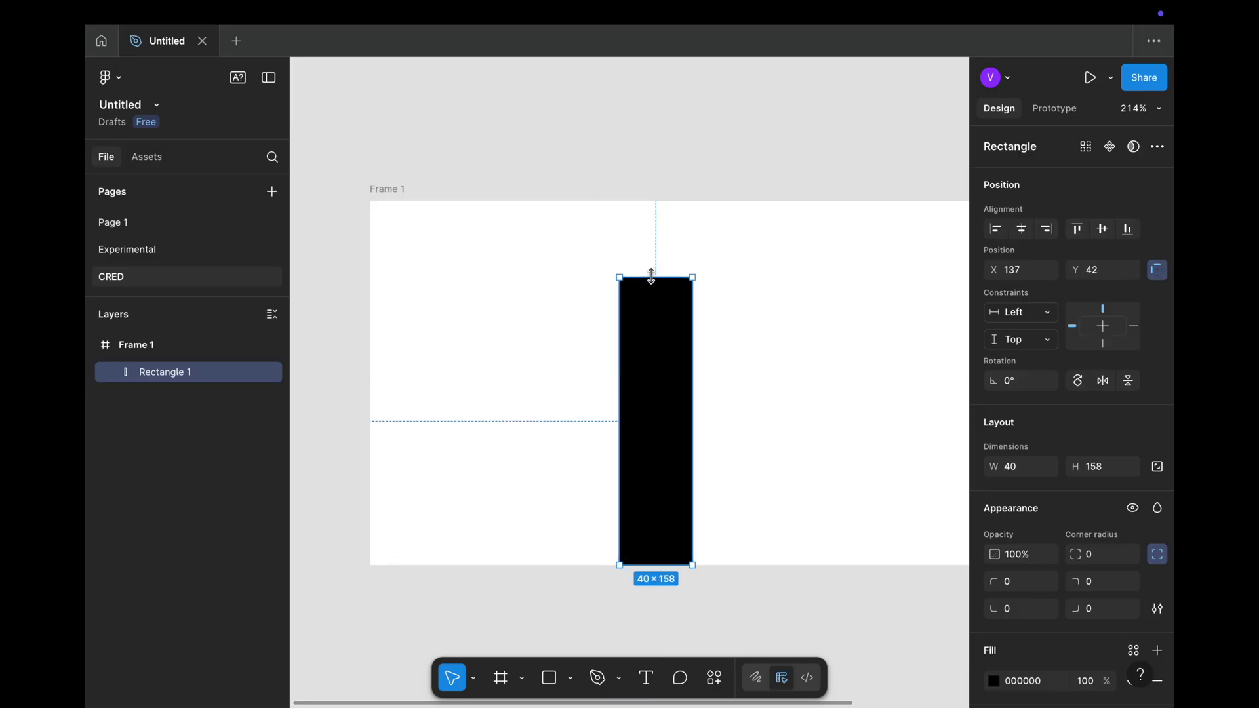
drag(658, 385, 678, 367)
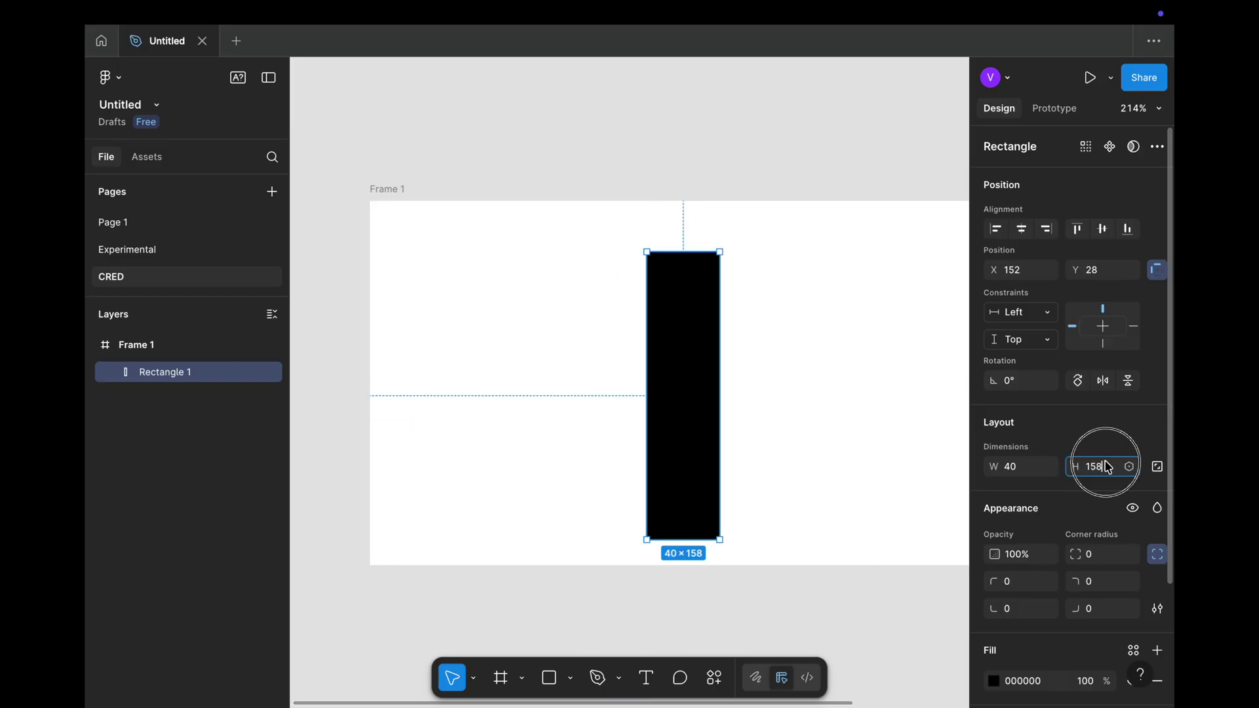
text(160)
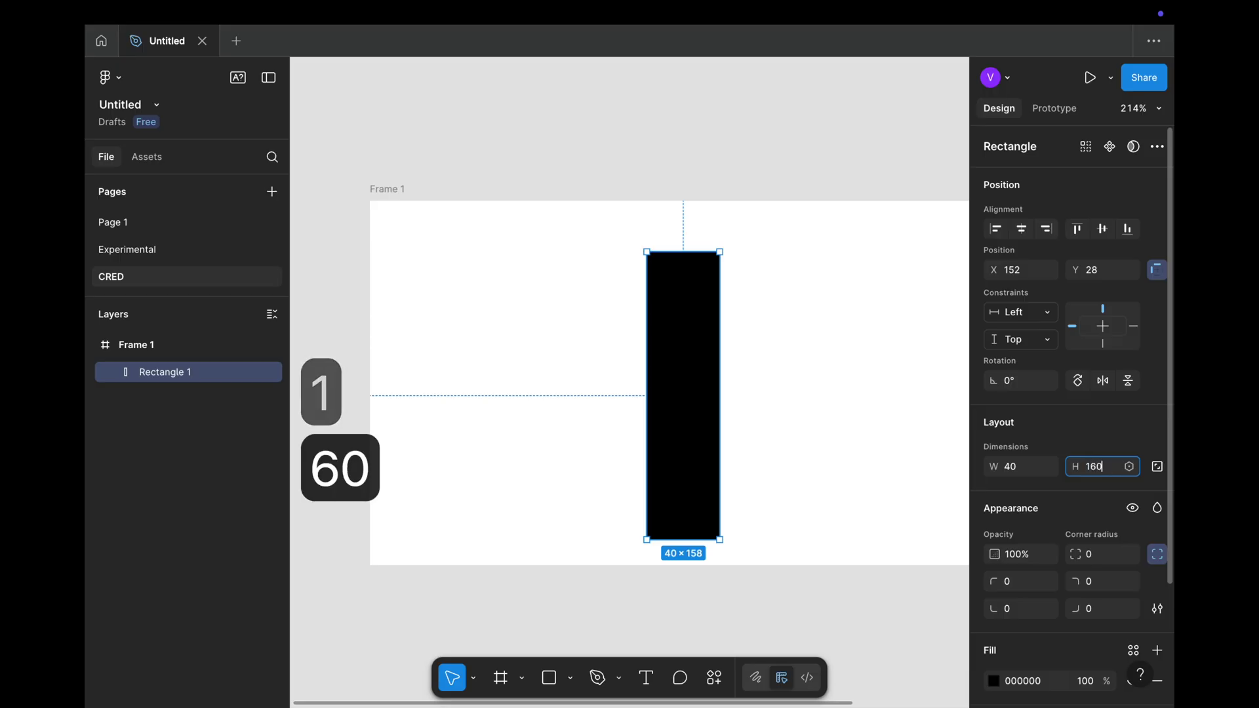
key(Return)
scroll(838, 570, right, 5)
scroll(524, 457, down, 3)
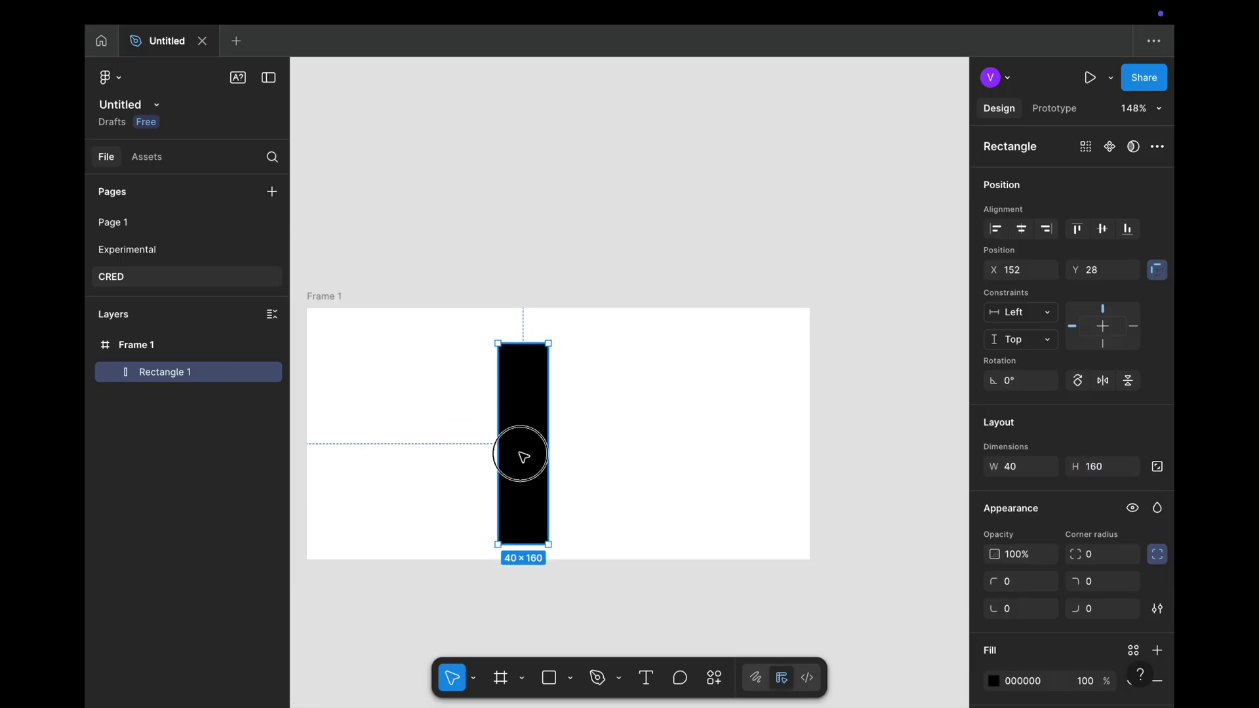
drag(523, 455, 523, 444)
scroll(524, 448, left, 4)
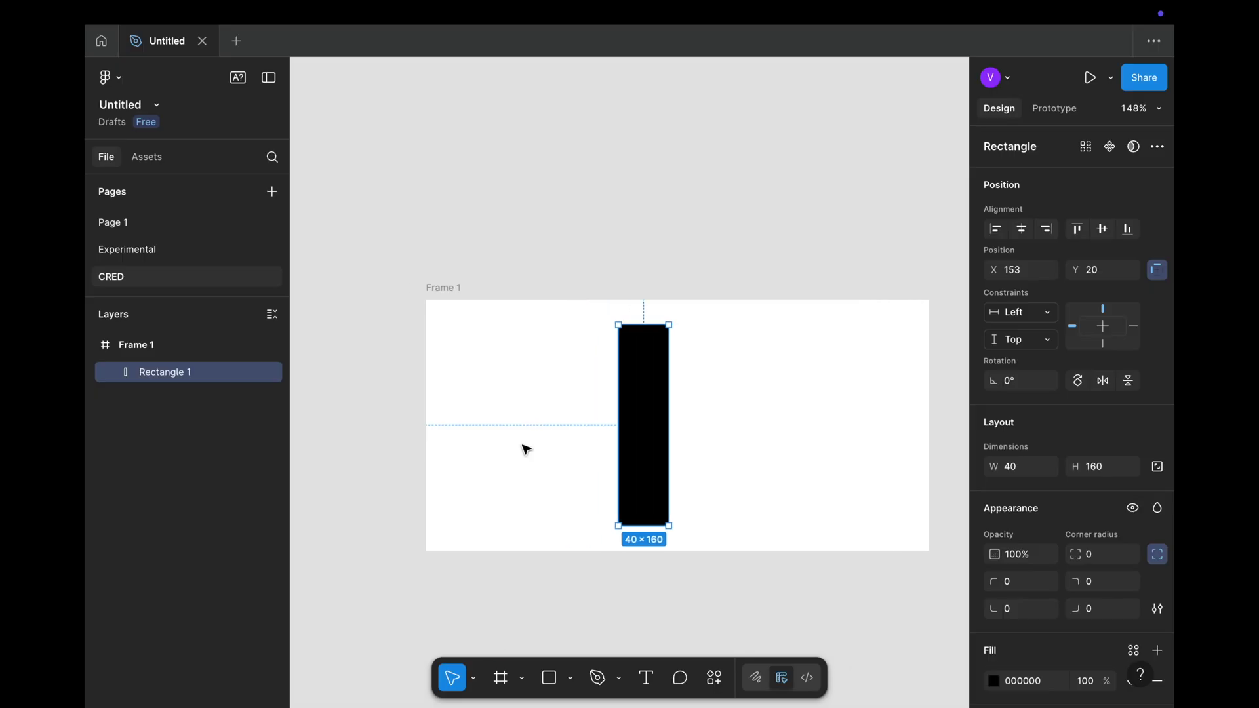
scroll(651, 402, up, 4)
In point editing, pull the bar's right-side vertices inward to make a trapezoid.
double_click(647, 395)
click(751, 386)
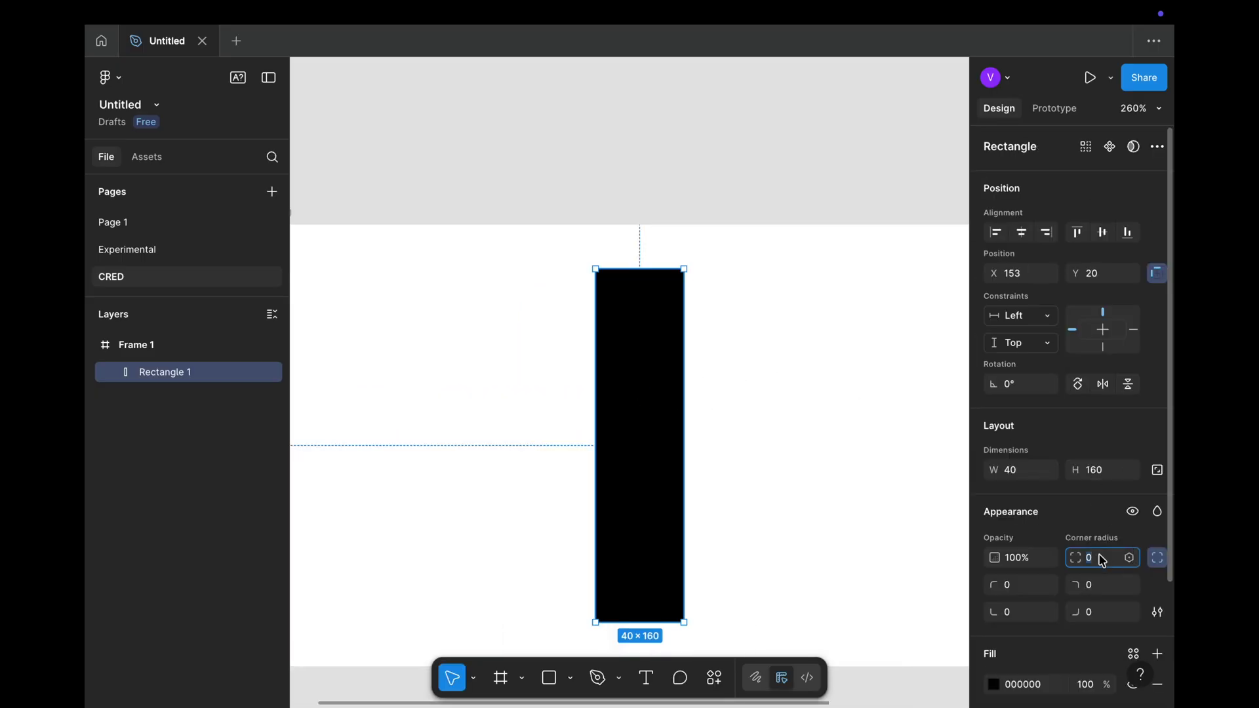
click(714, 489)
double_click(641, 430)
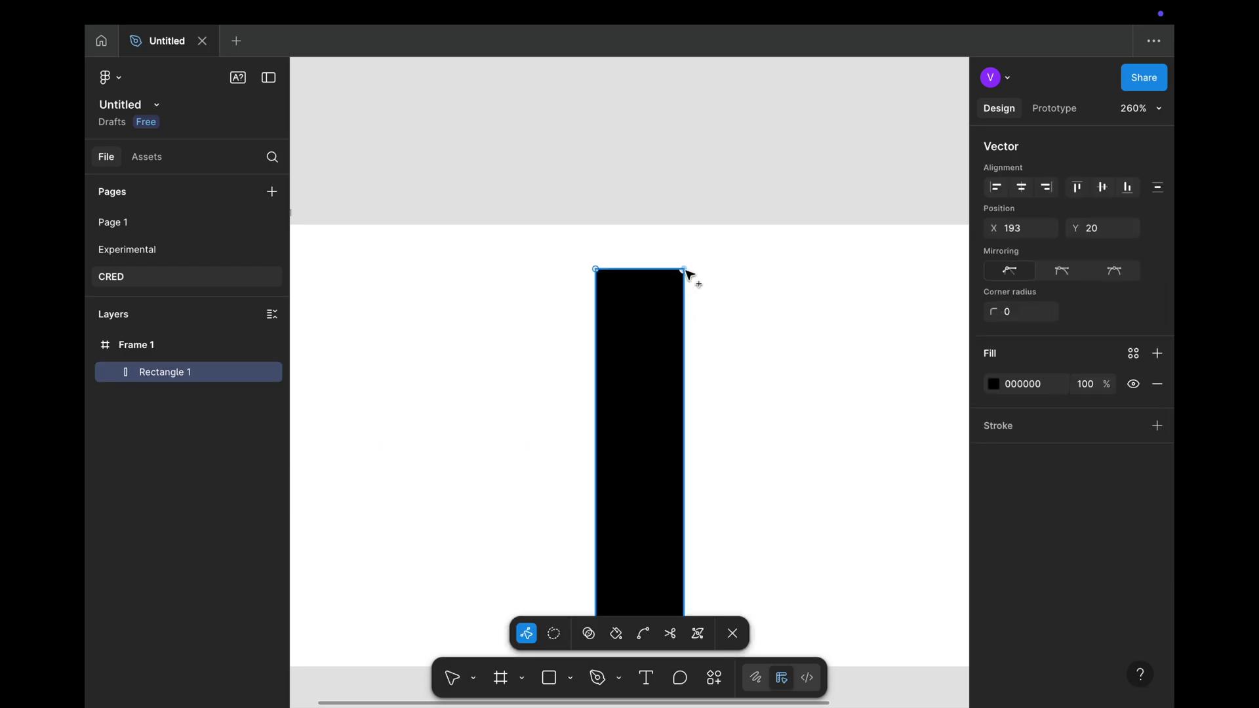
drag(684, 270, 688, 283)
scroll(692, 354, down, 3)
shift+click(695, 521)
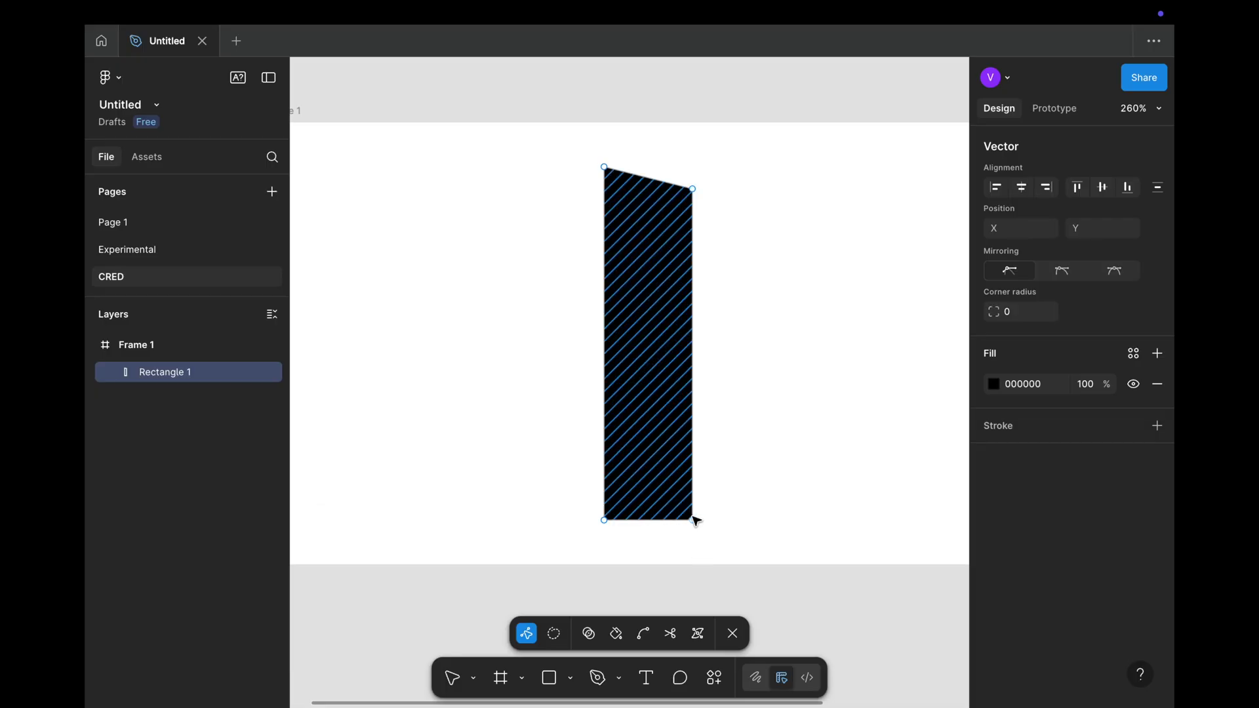
key(super+z)
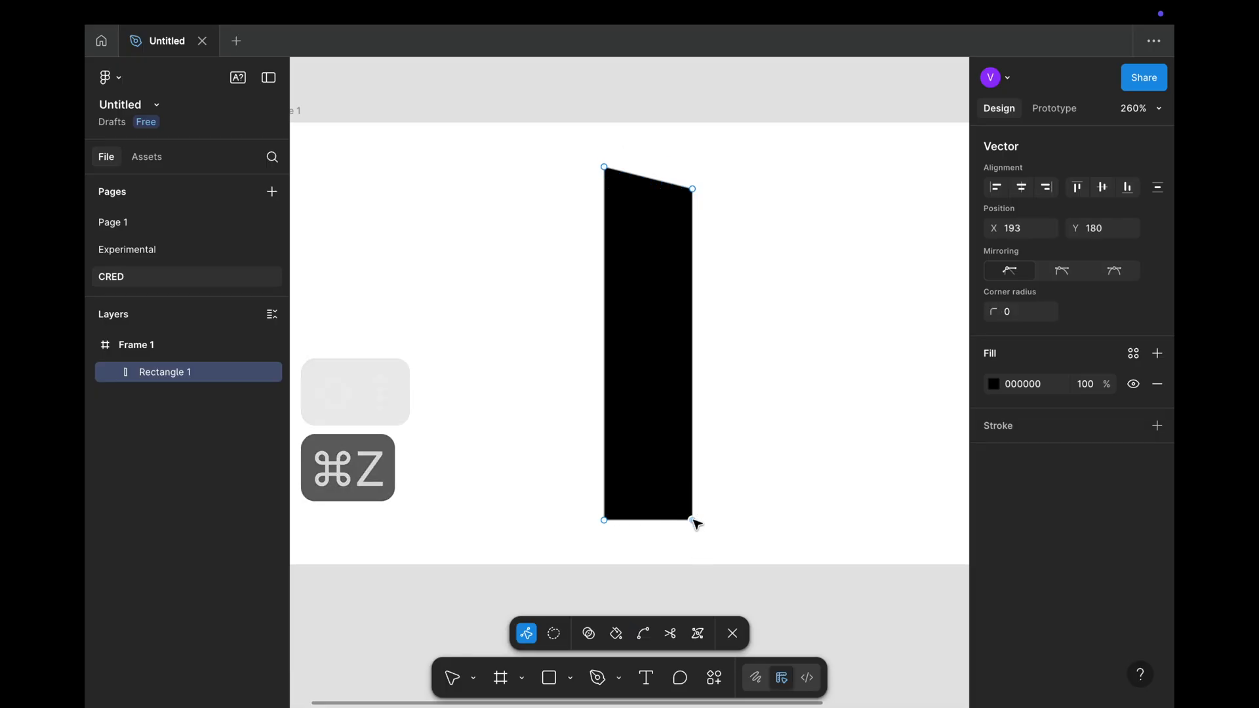
key(shift+Up)
Exit point editing and set the bar's corner radius to 4.
click(708, 373)
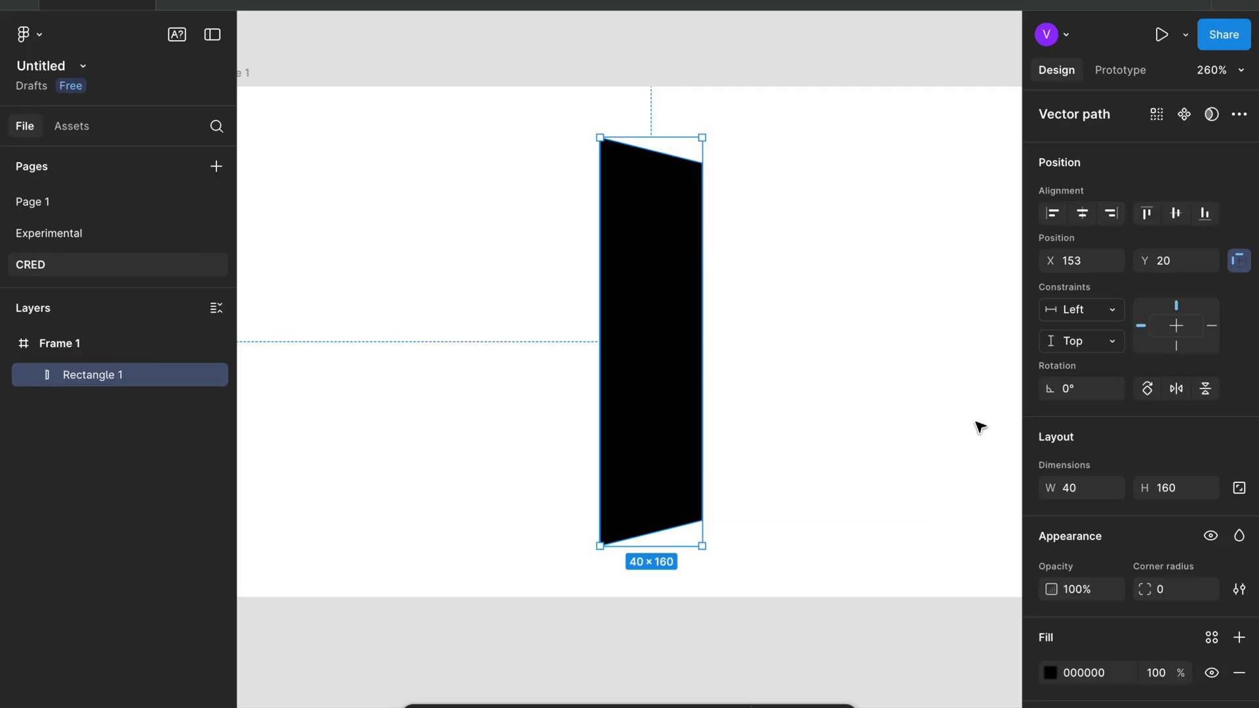
text(4)
key(Return)
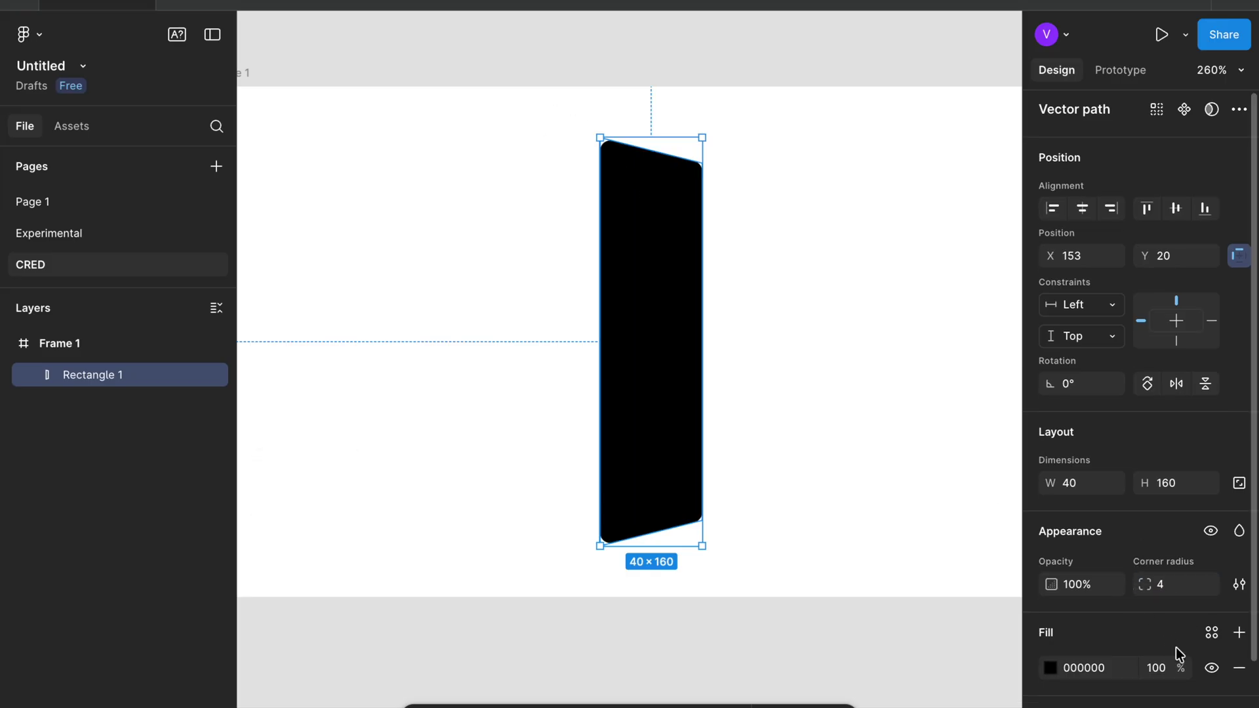
Add a white stroke to the bar, choose its stroke position, and narrow it to 24 wide.
scroll(1178, 648, down, 2)
click(1239, 630)
drag(922, 427, 689, 191)
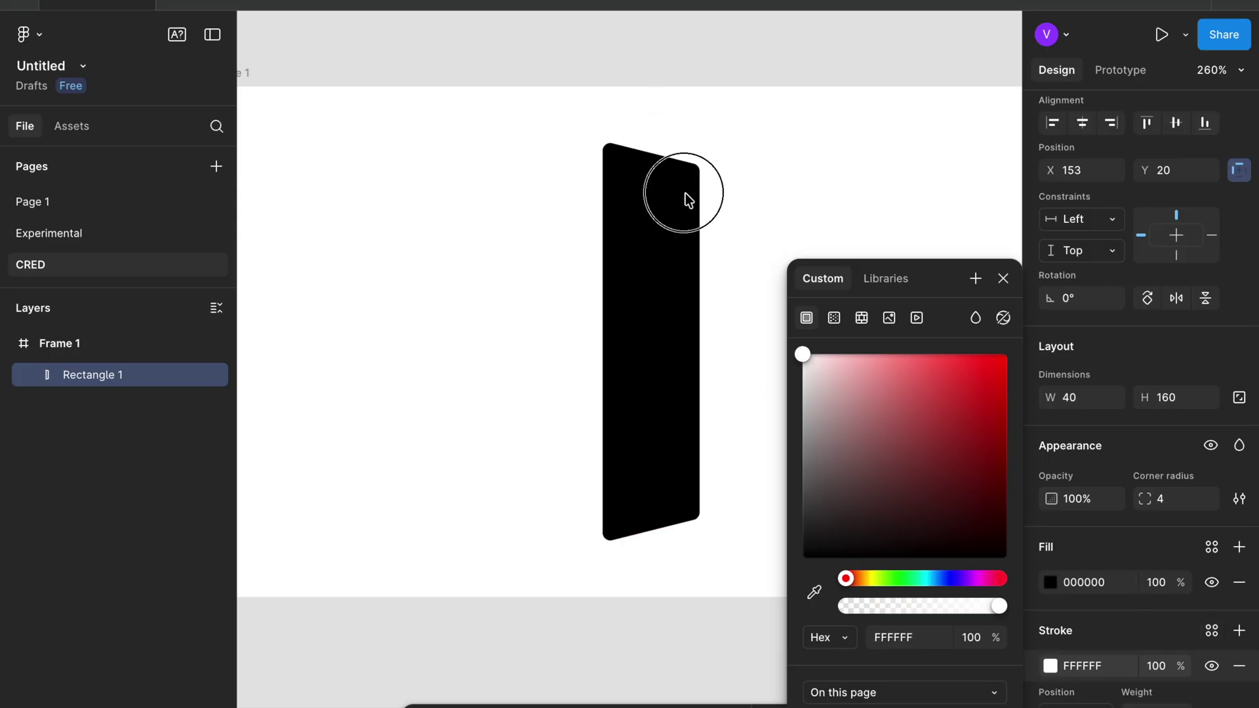
click(1076, 706)
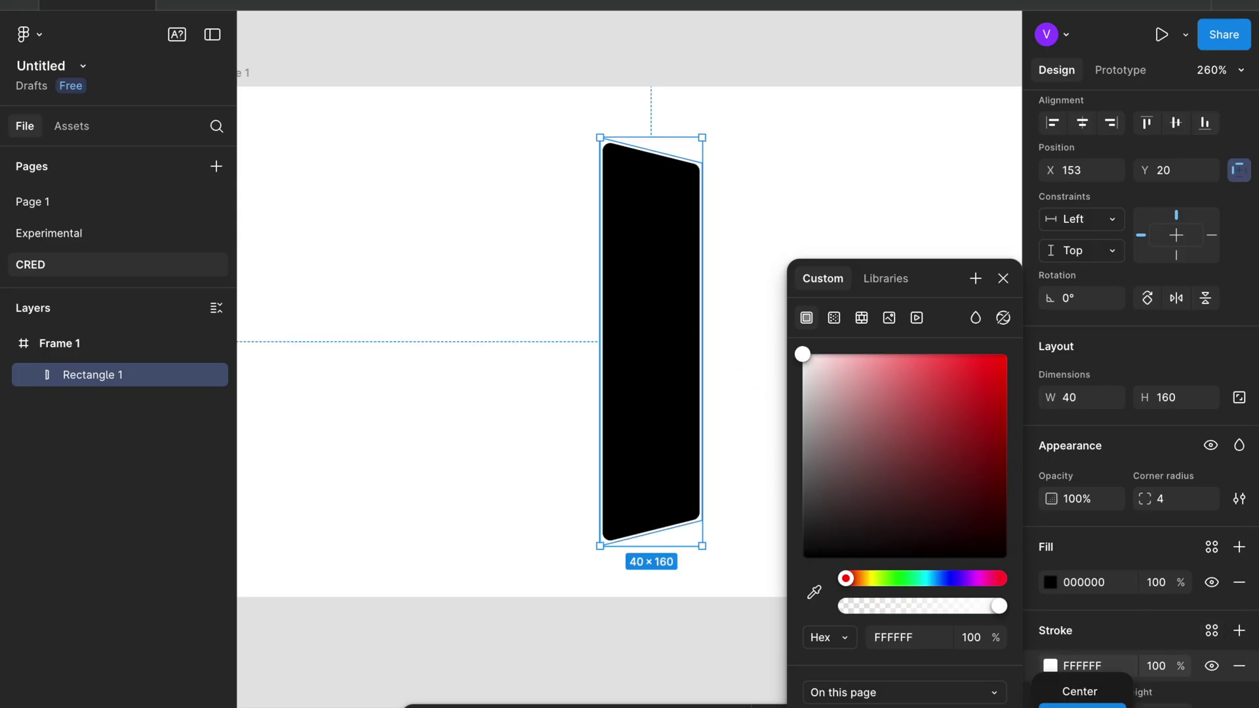
click(1080, 684)
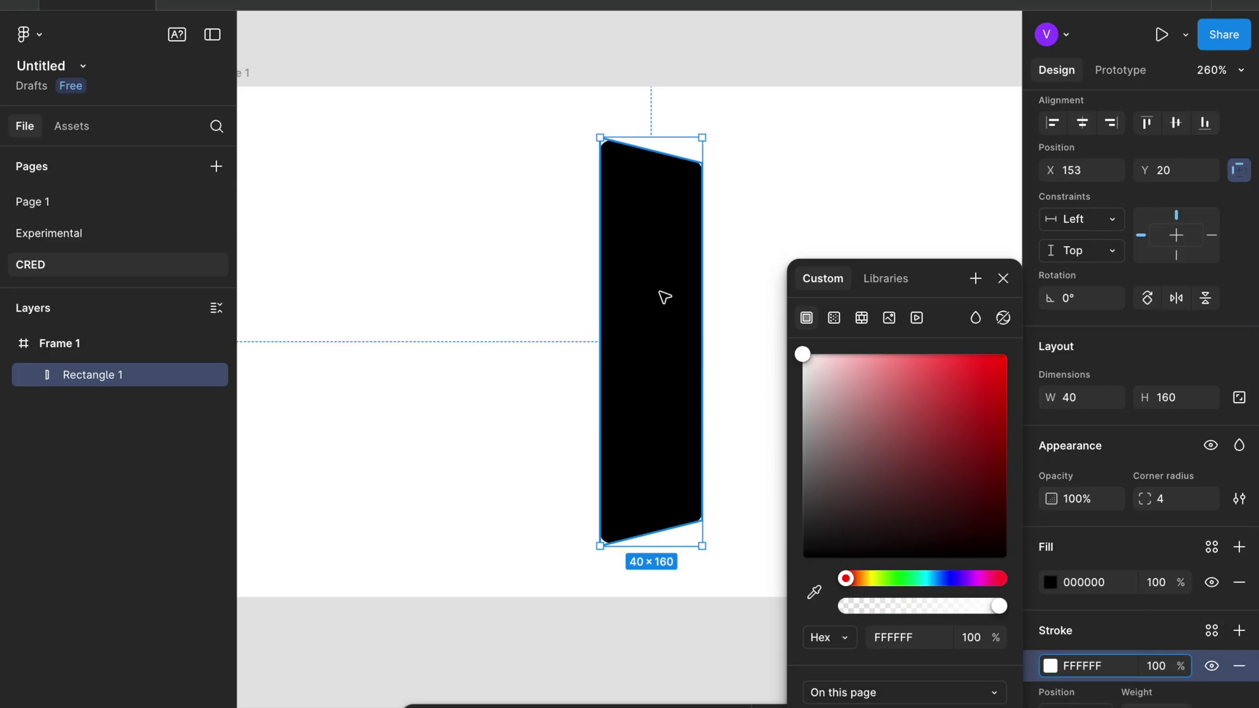
scroll(702, 293, up, 3)
drag(708, 291, 661, 289)
Give Frame 1 a solid black 000000 background fill.
scroll(661, 289, down, 4)
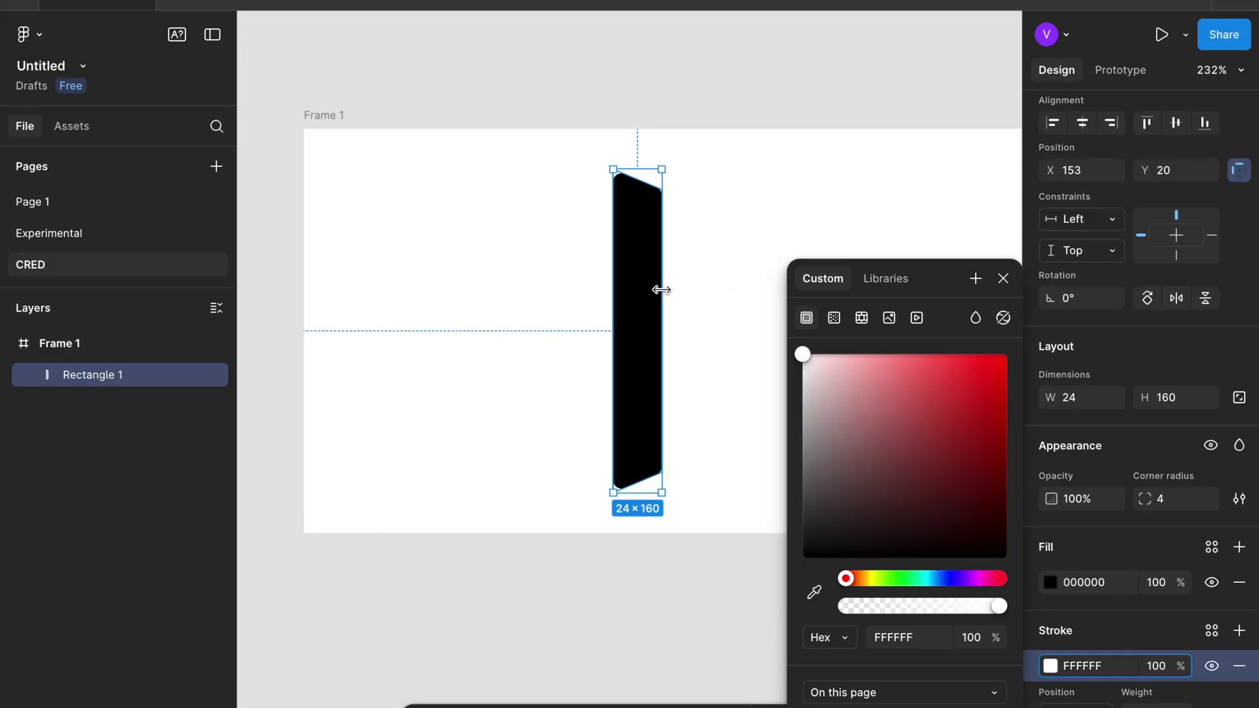
scroll(661, 289, down, 3)
click(384, 143)
click(1050, 645)
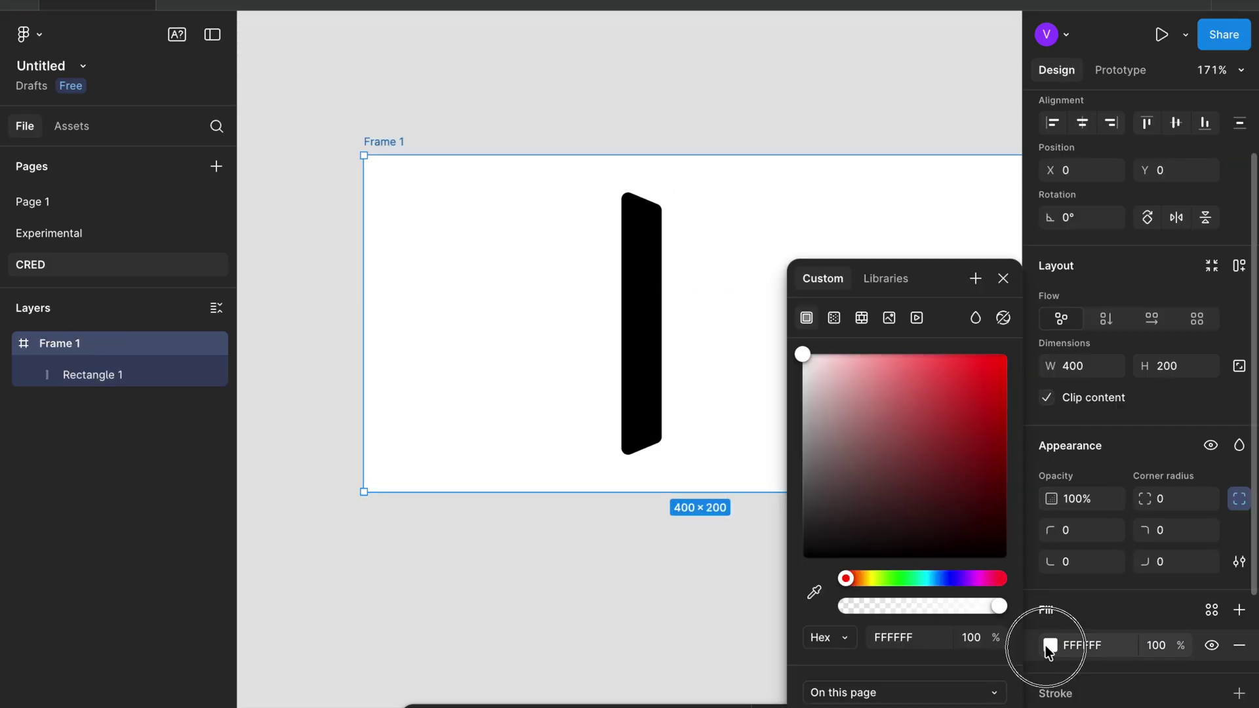
drag(825, 391, 803, 558)
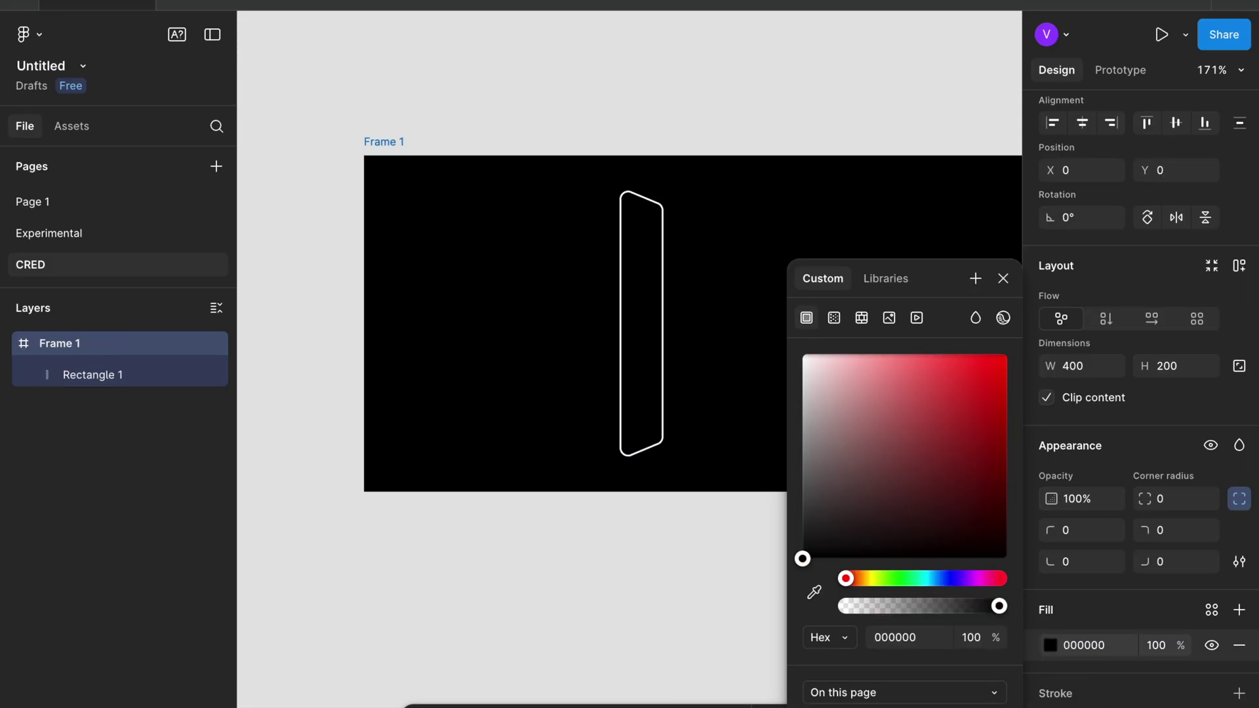
click(642, 273)
scroll(642, 273, up, 5)
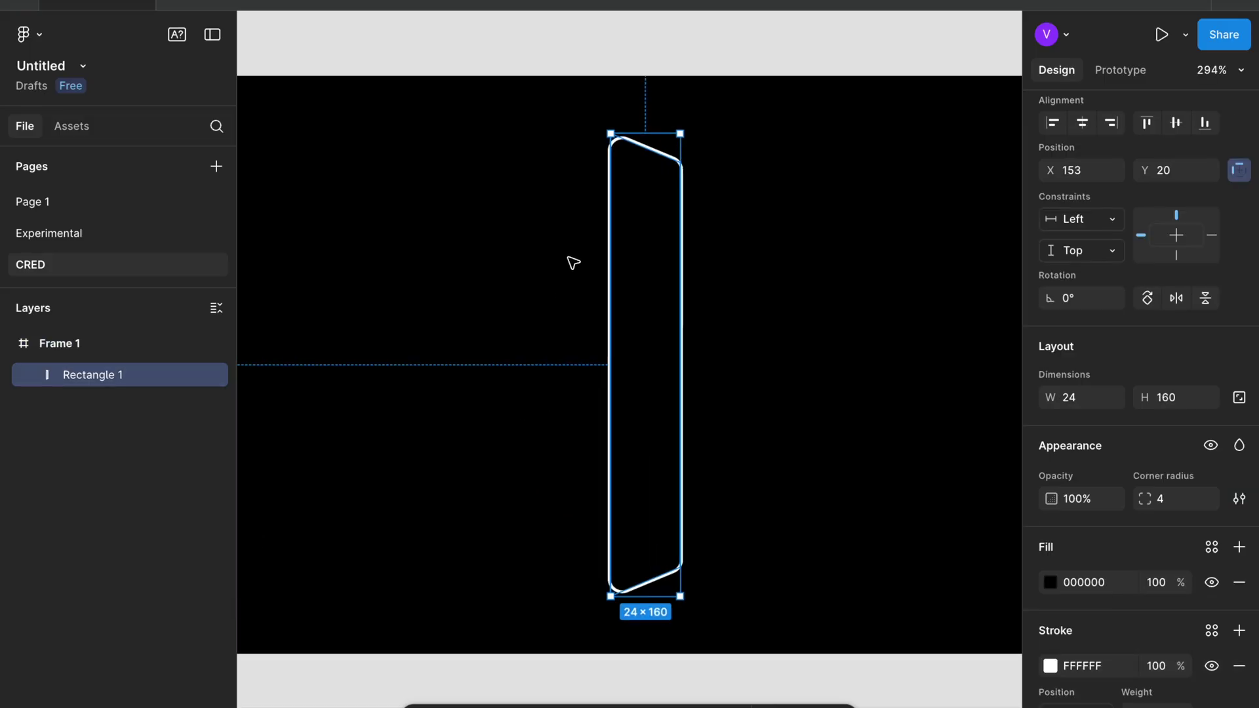
click(1050, 665)
Make the stroke a horizontal linear gradient from transparent 999999 to FFFFFF, and narrow the bar to 15.
click(834, 318)
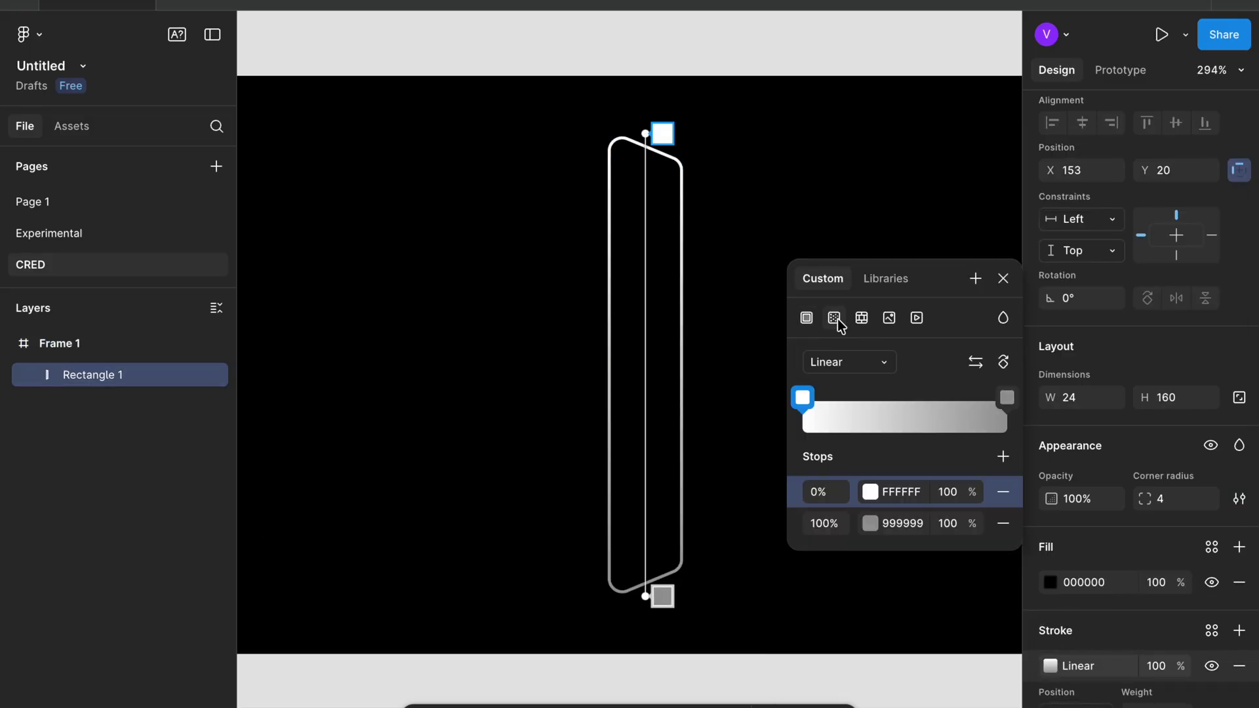
click(1003, 364)
click(976, 366)
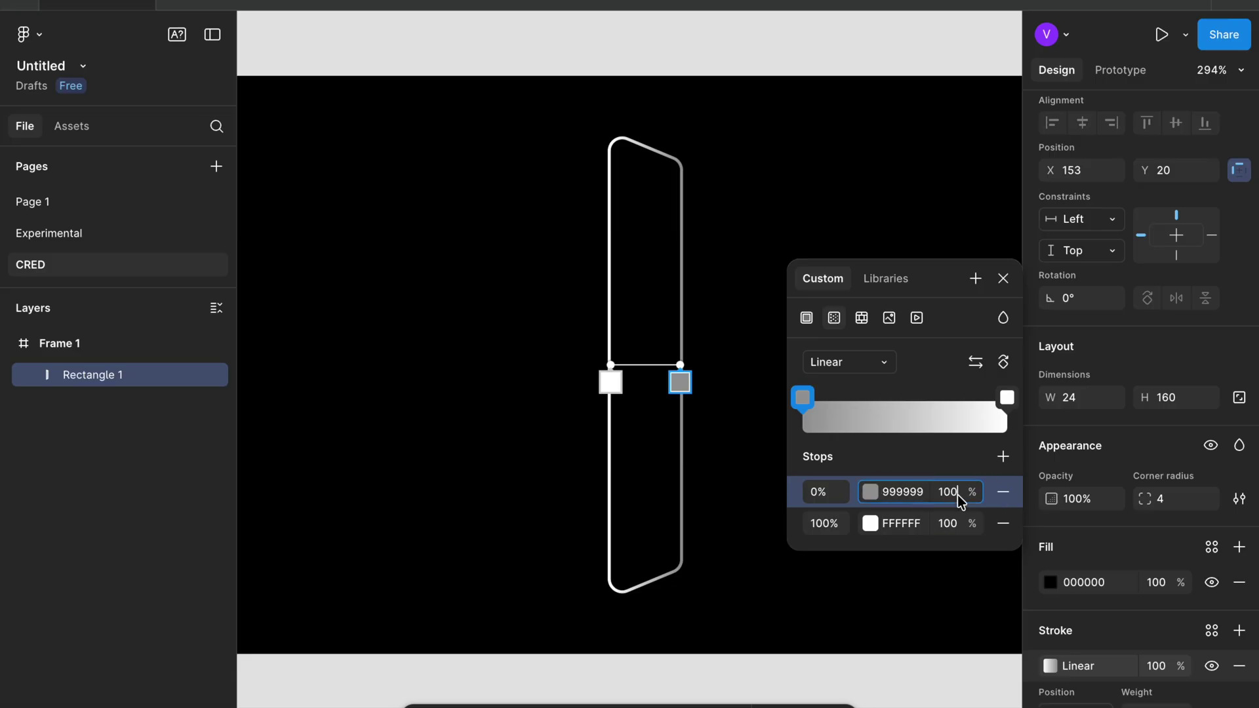
text(0)
key(Return)
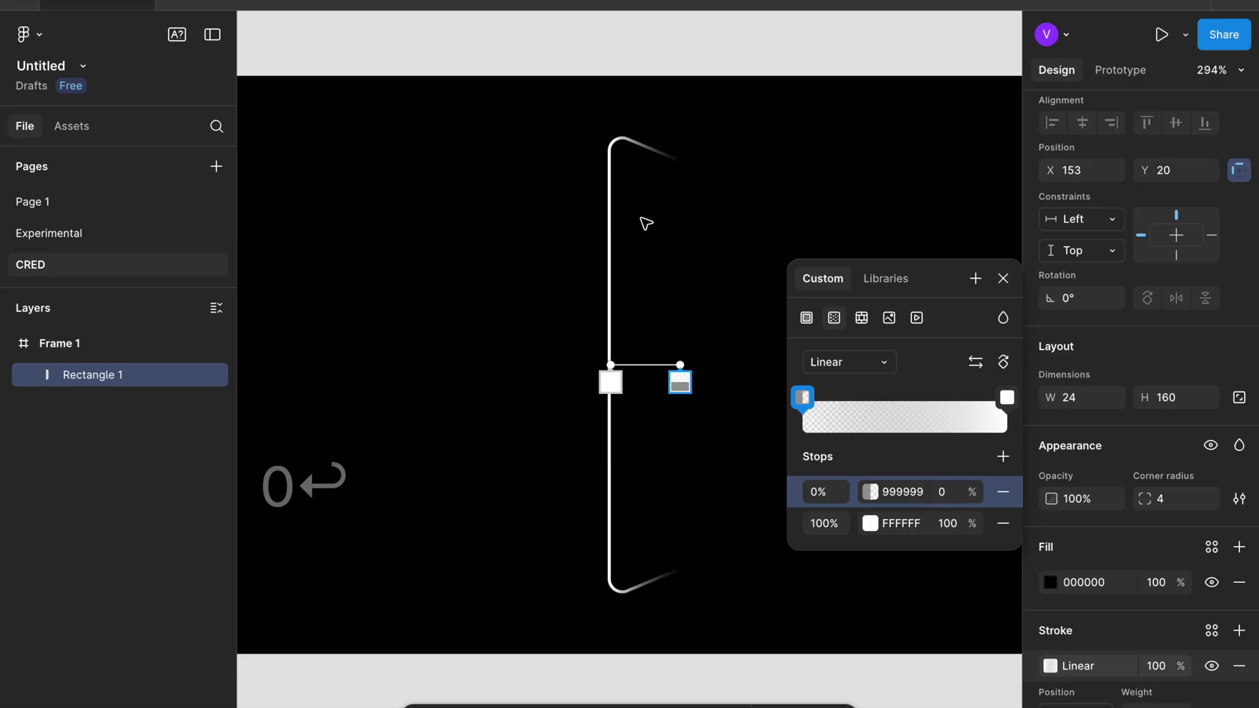
key(Escape)
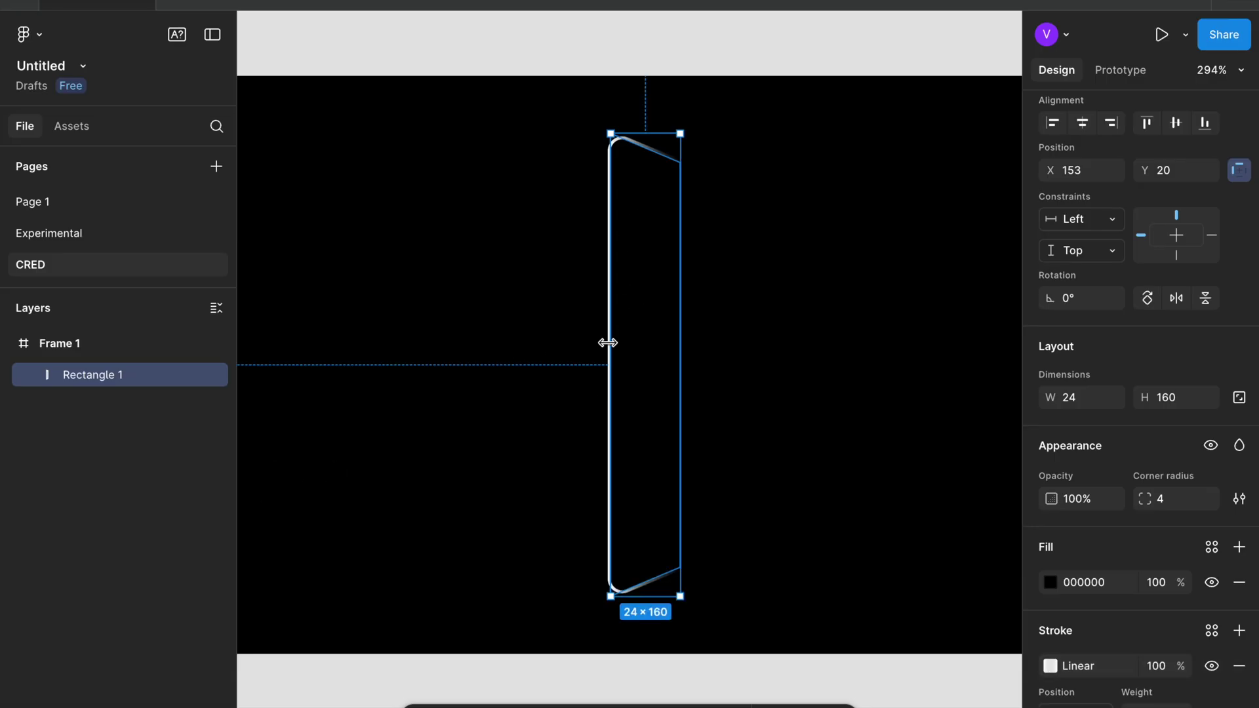
drag(606, 342, 636, 342)
click(590, 357)
Duplicate the bar as Rectangle 2 to its left, shortened top and bottom and kept centred.
scroll(590, 356, down, 3)
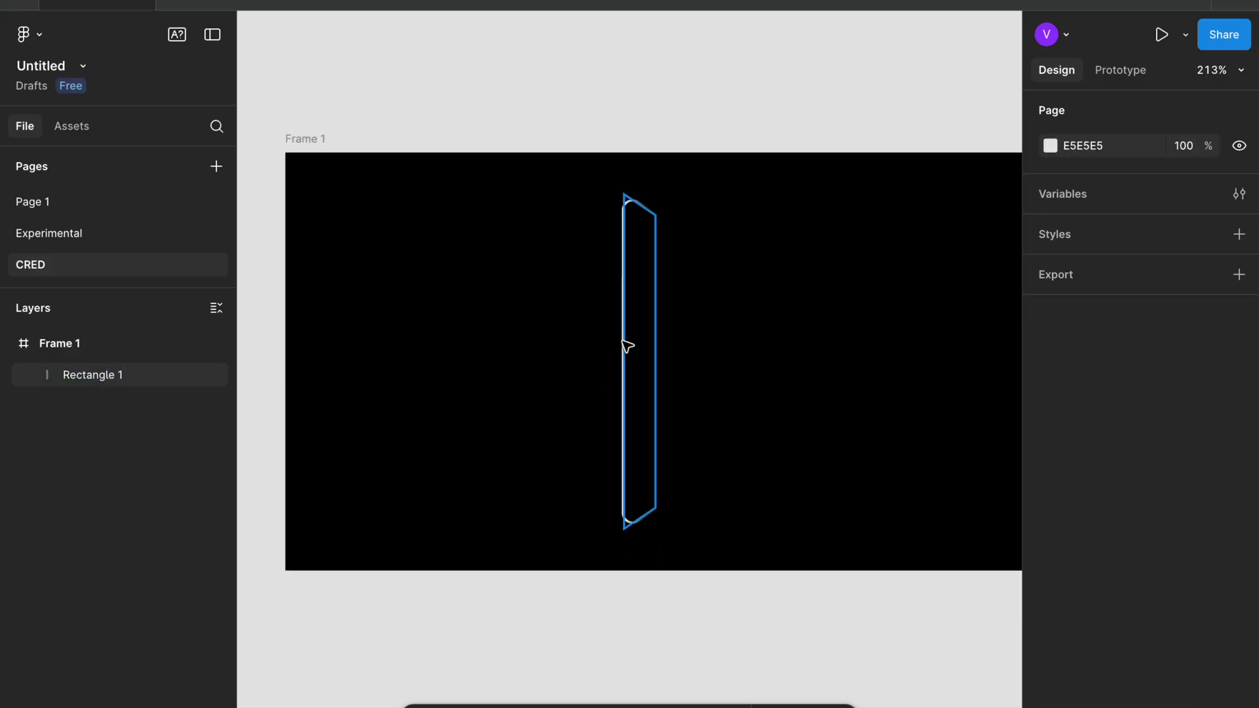
click(623, 342)
key(super+d)
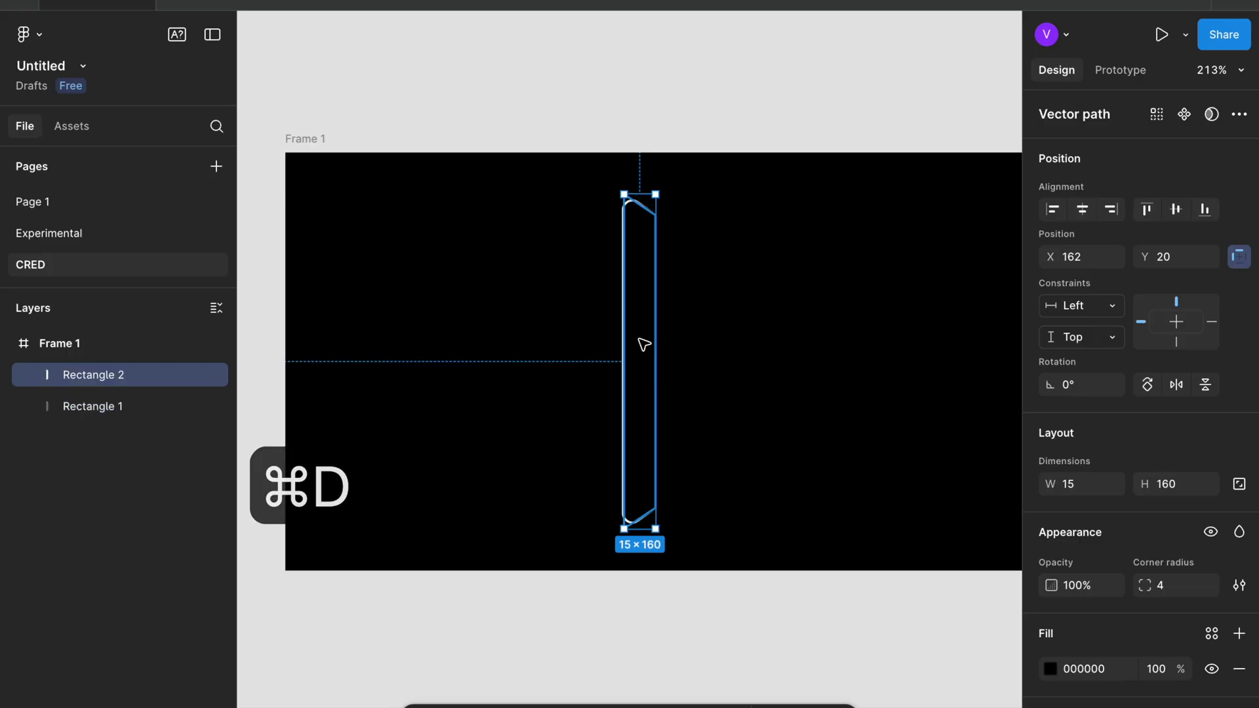
drag(641, 342, 602, 343)
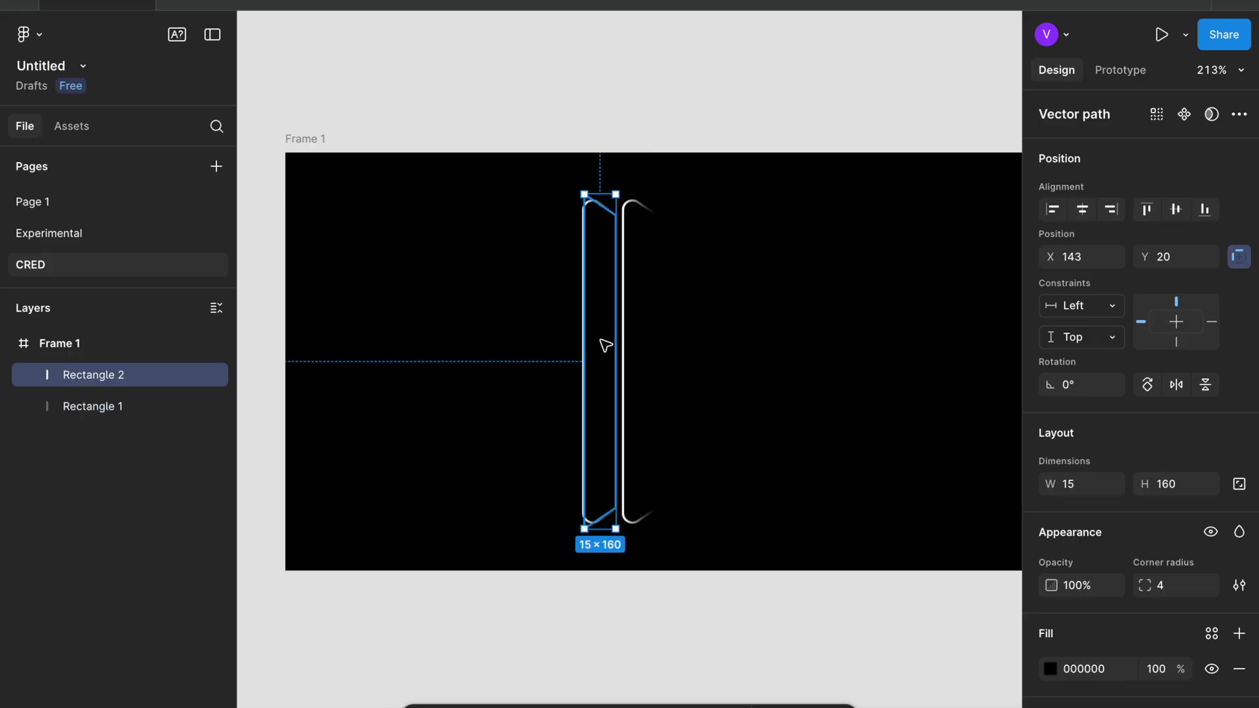
scroll(602, 343, up, 3)
drag(603, 125, 604, 155)
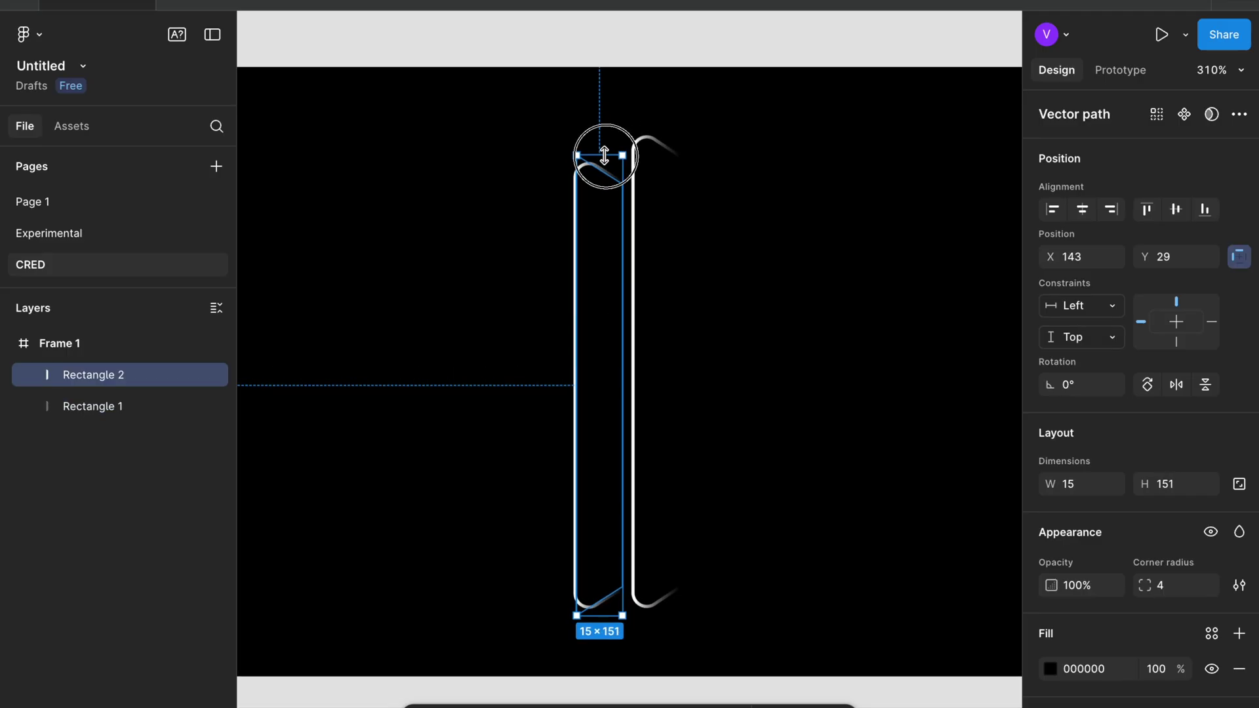
click(604, 628)
click(593, 568)
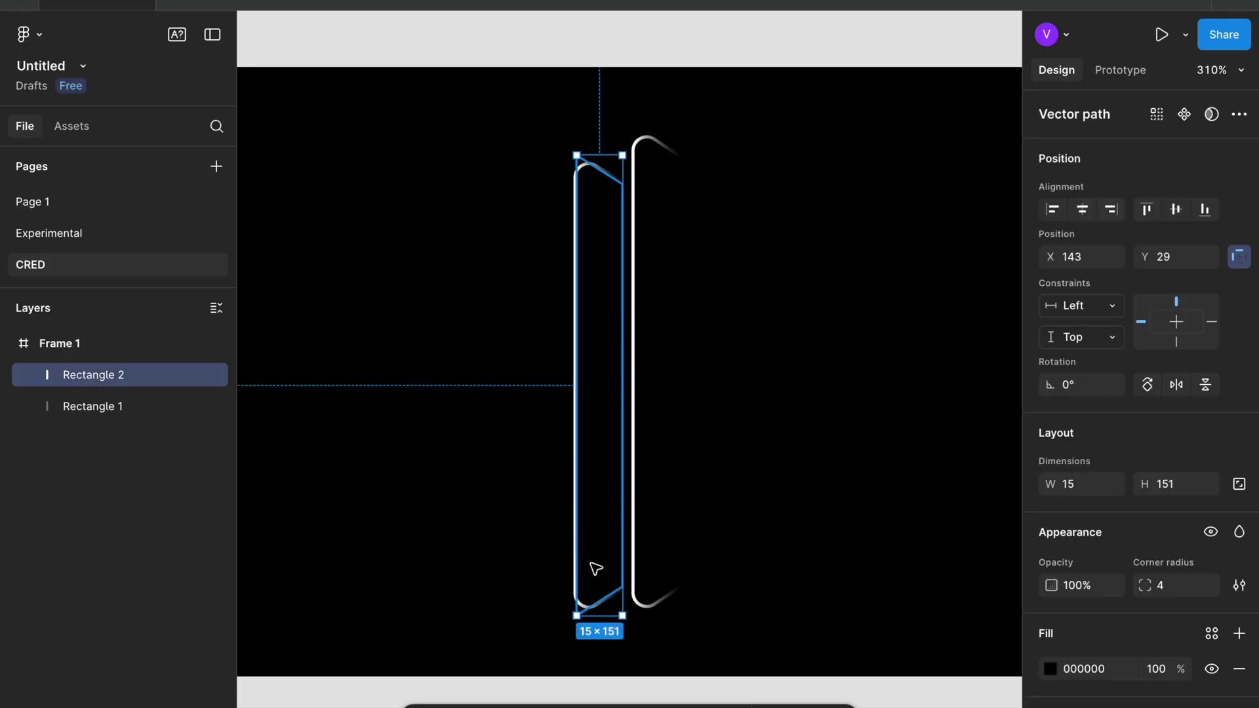
drag(607, 616, 604, 593)
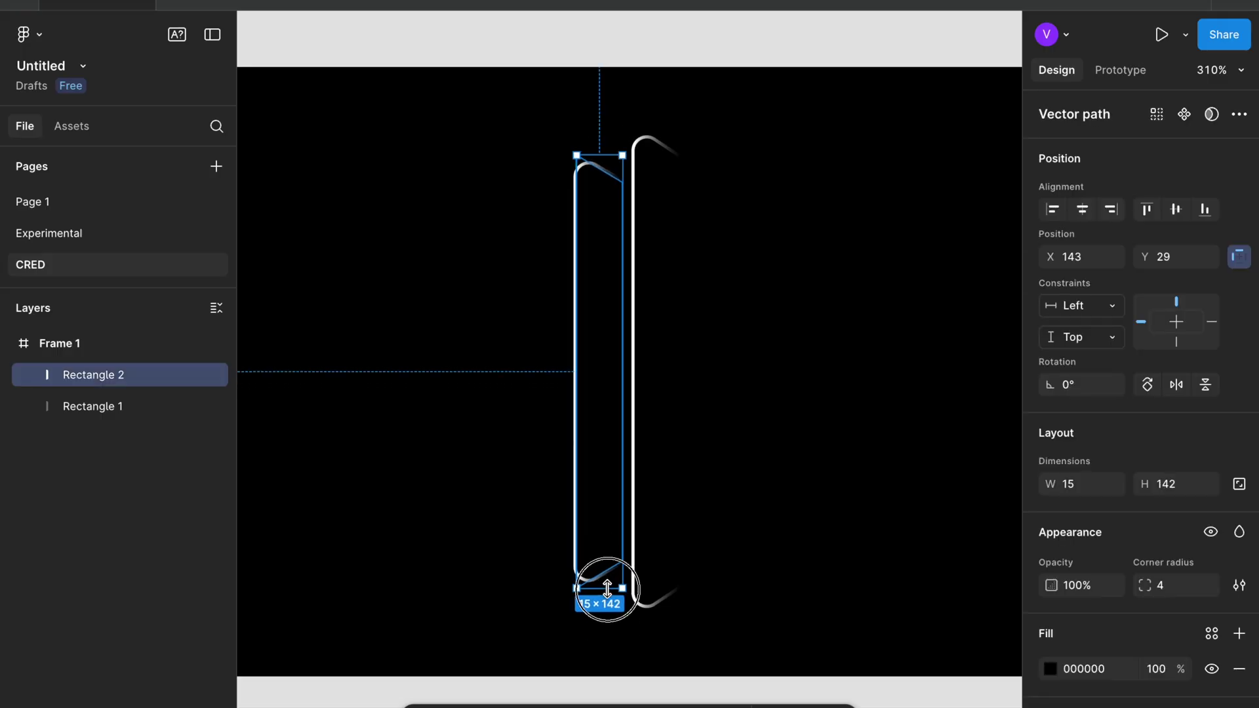
drag(599, 514, 542, 464)
Add third and fourth copies further left, each shorter, spaced 4 apart.
key(super+d)
drag(541, 169, 541, 188)
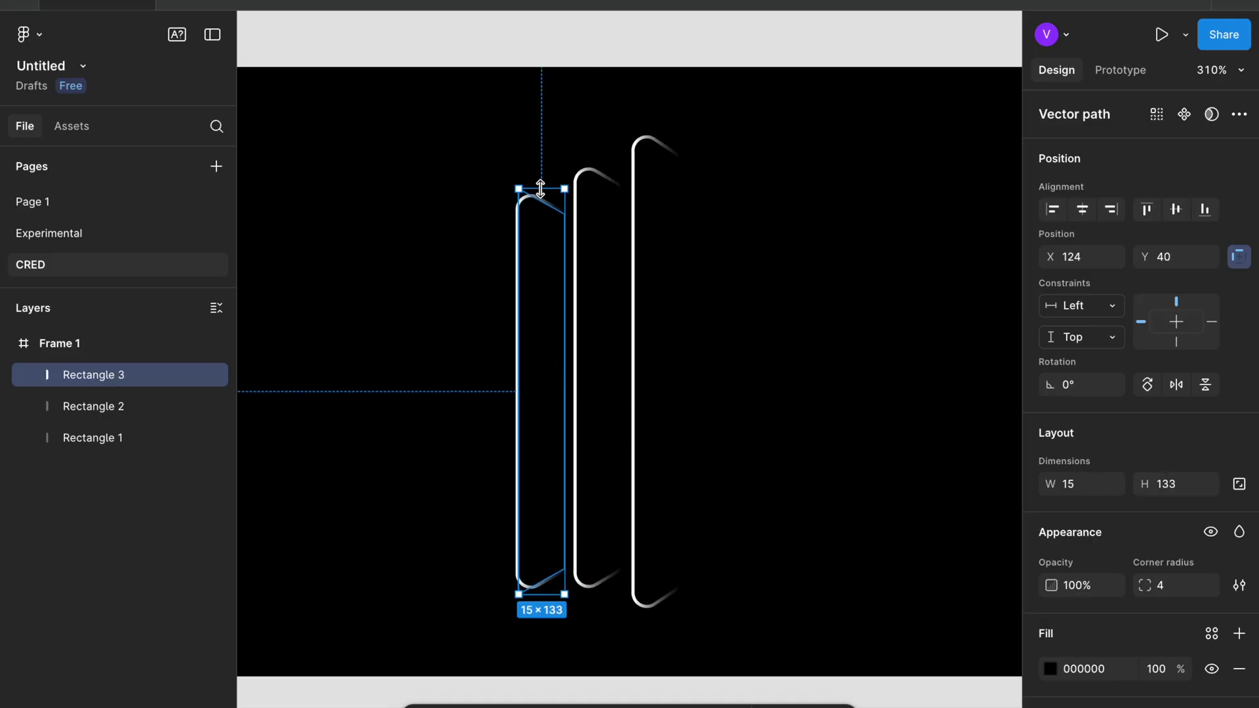
drag(542, 593, 541, 570)
drag(92, 408, 92, 445)
key(shift+1)
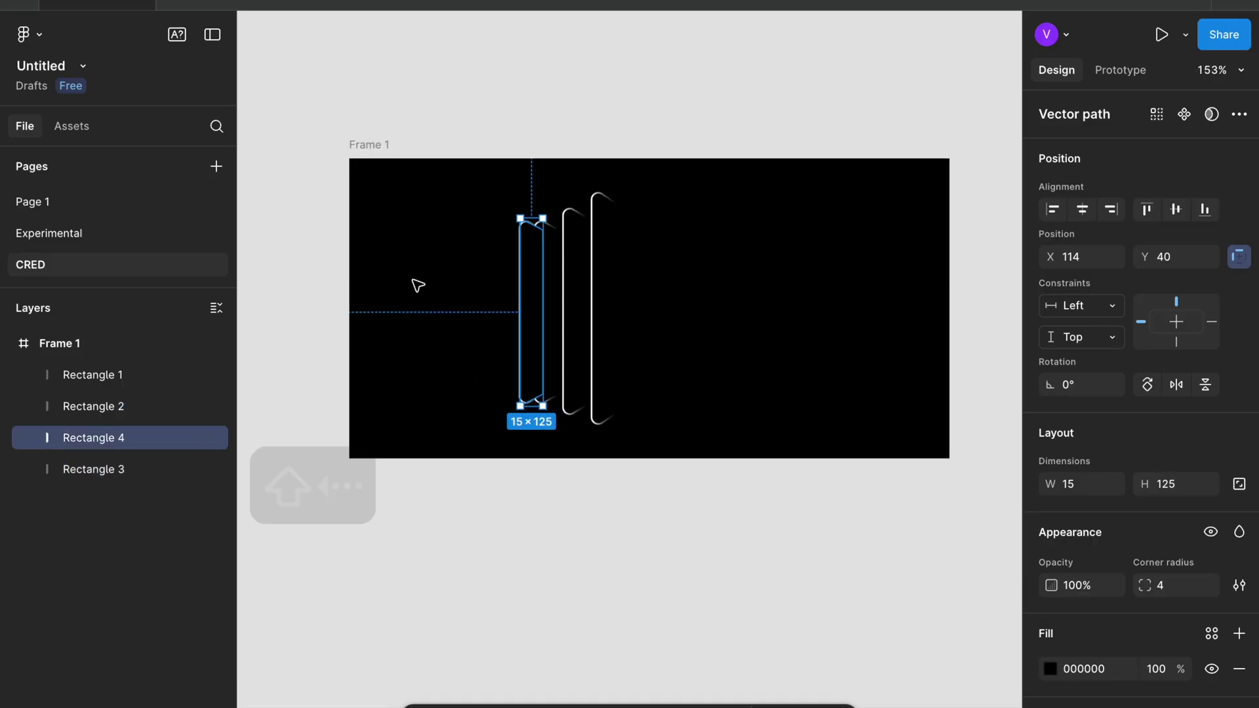
key(super+d)
key(shift+2)
drag(654, 577, 654, 539)
key(Escape)
key(shift+1)
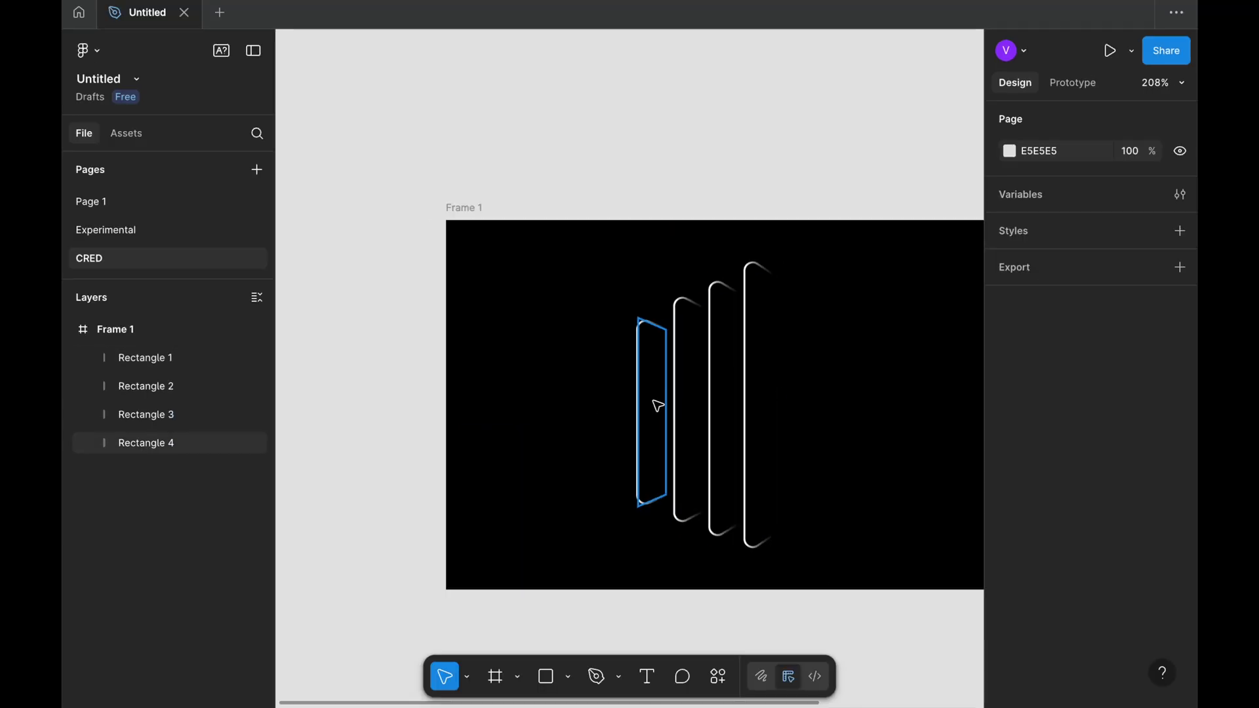
scroll(657, 424, right, 4)
Duplicate the four bars, move the copies to the right, and flip them horizontally.
scroll(462, 429, down, 2)
drag(479, 407, 719, 470)
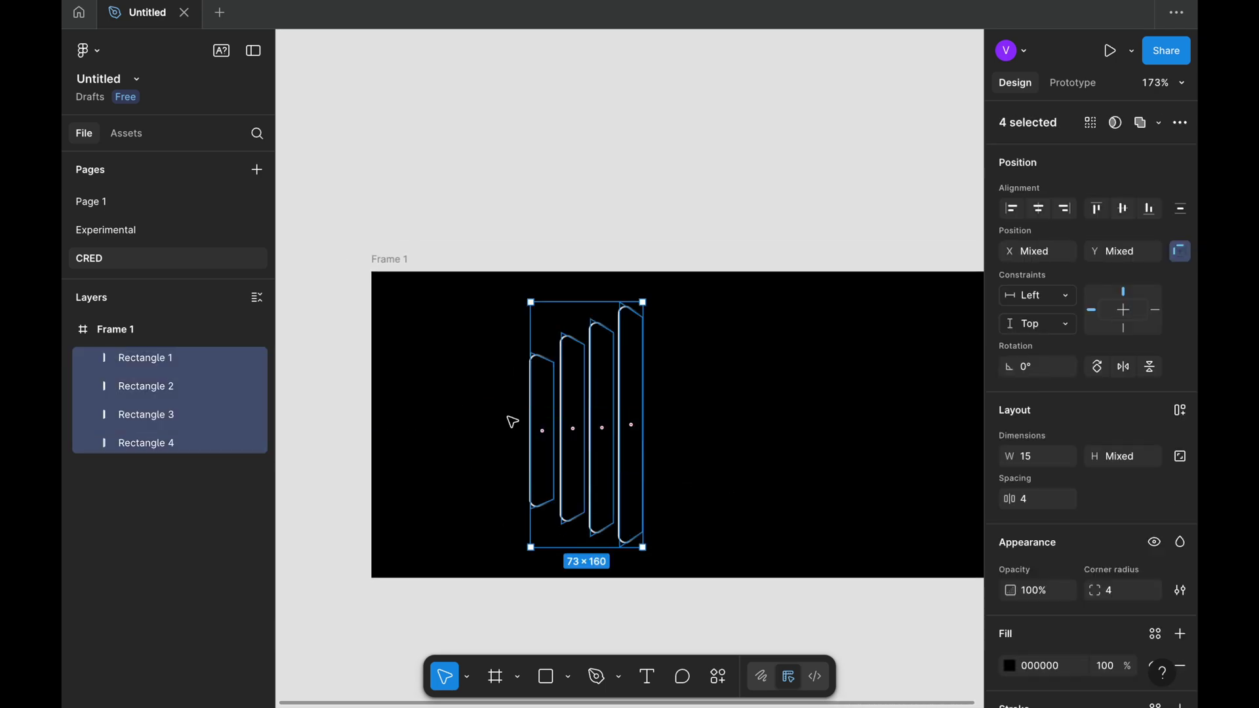
key(super+d)
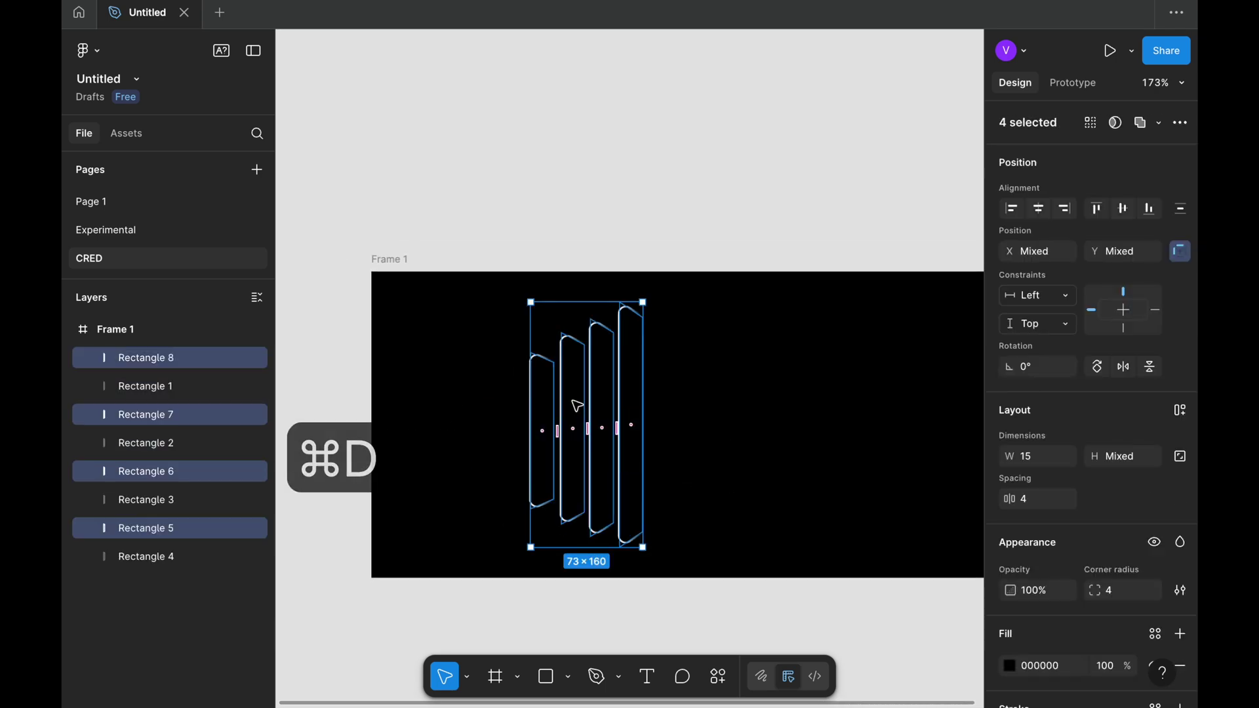
drag(578, 405, 719, 404)
key(shift+h)
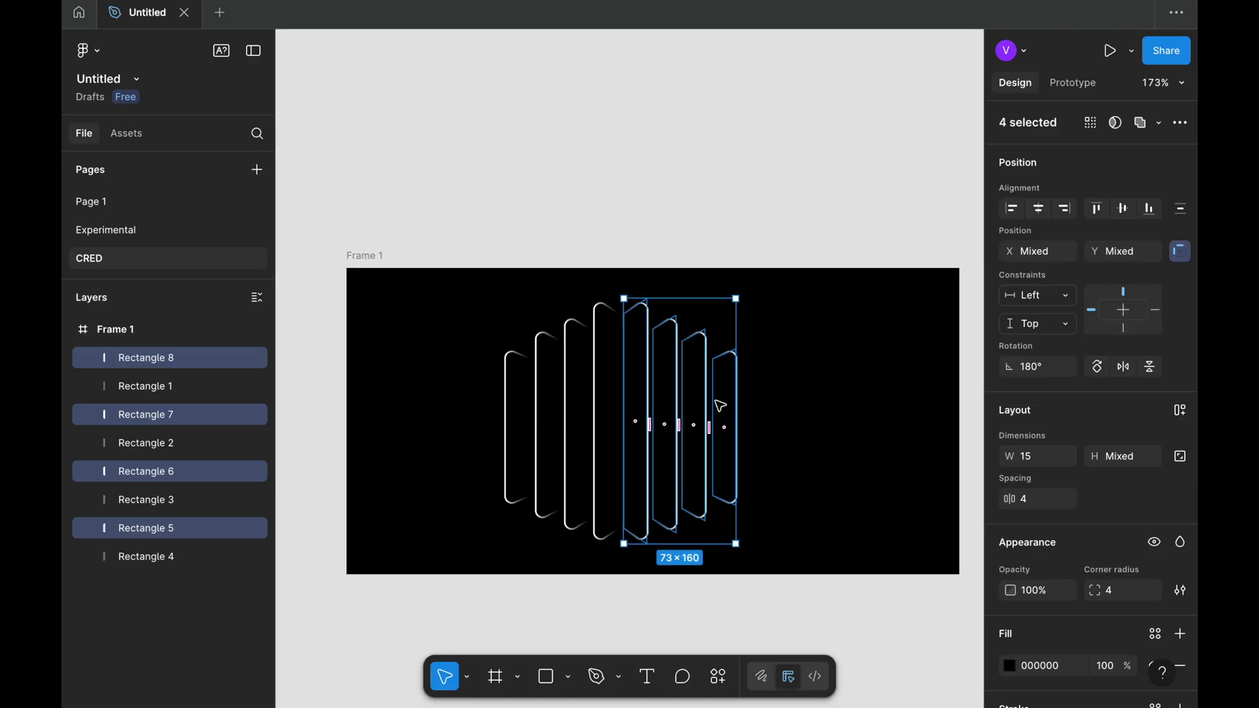
Select all eight bars and centre them horizontally in Frame 1.
key(shift+1)
click(619, 405)
drag(620, 406, 735, 436)
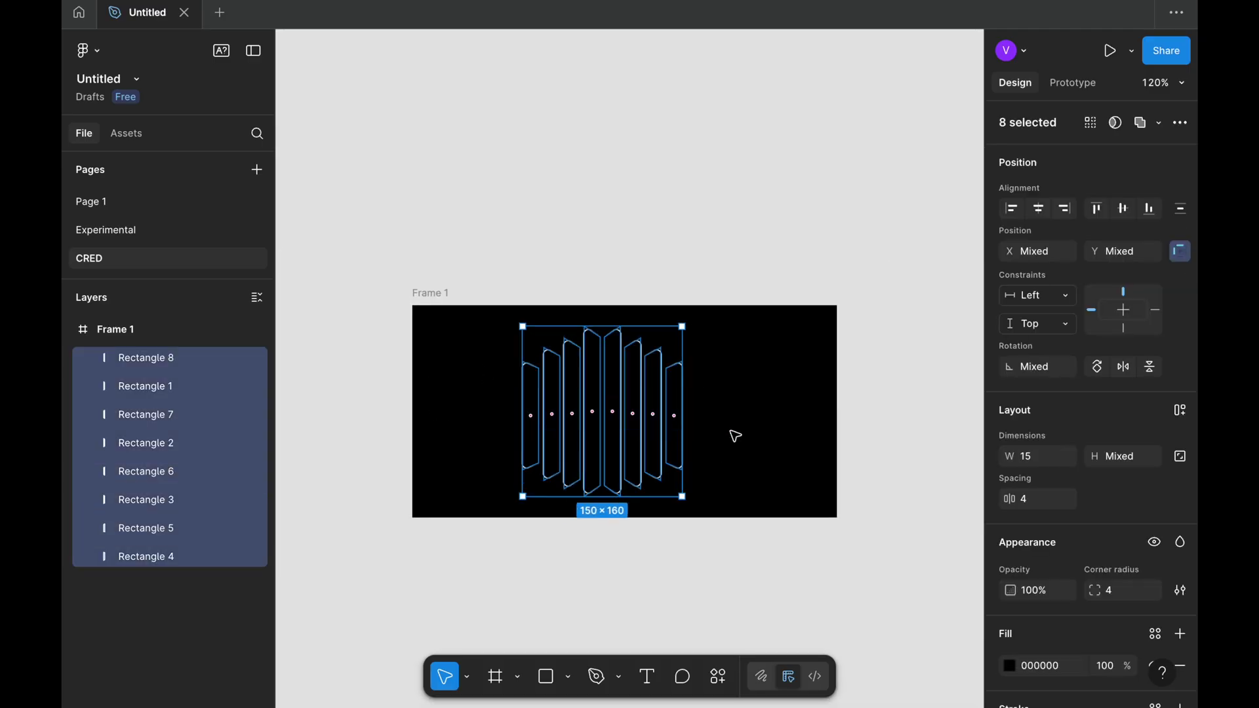
drag(600, 444, 619, 447)
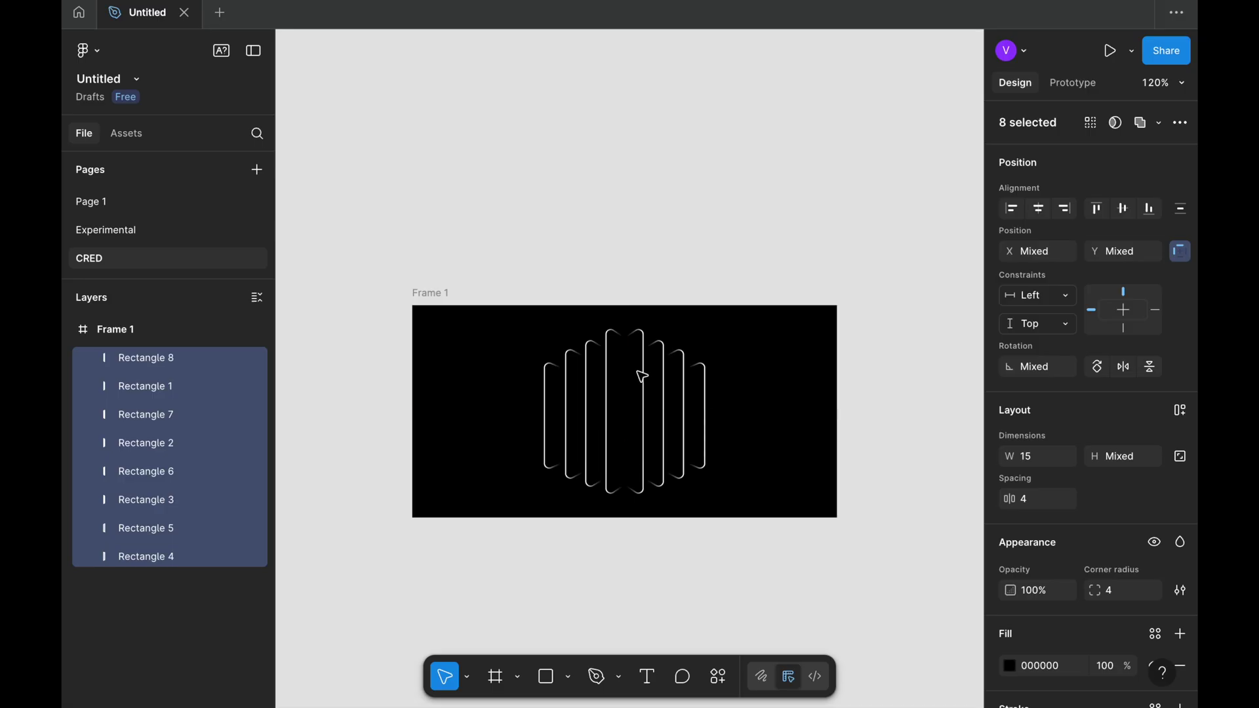
scroll(636, 427, up, 5)
Shorten mirrored pairs Rectangle 3/6 and 4/5 top and bottom, outermost pair to 77 tall.
click(672, 416)
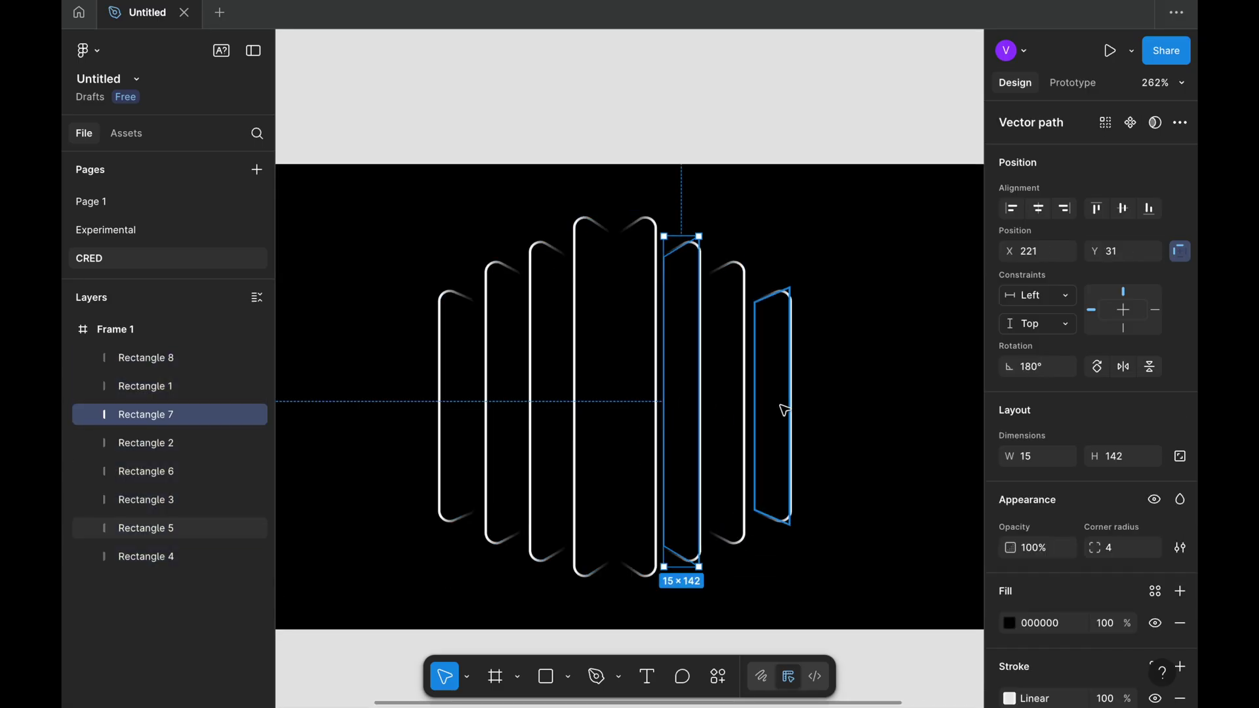
click(505, 292)
shift+click(737, 274)
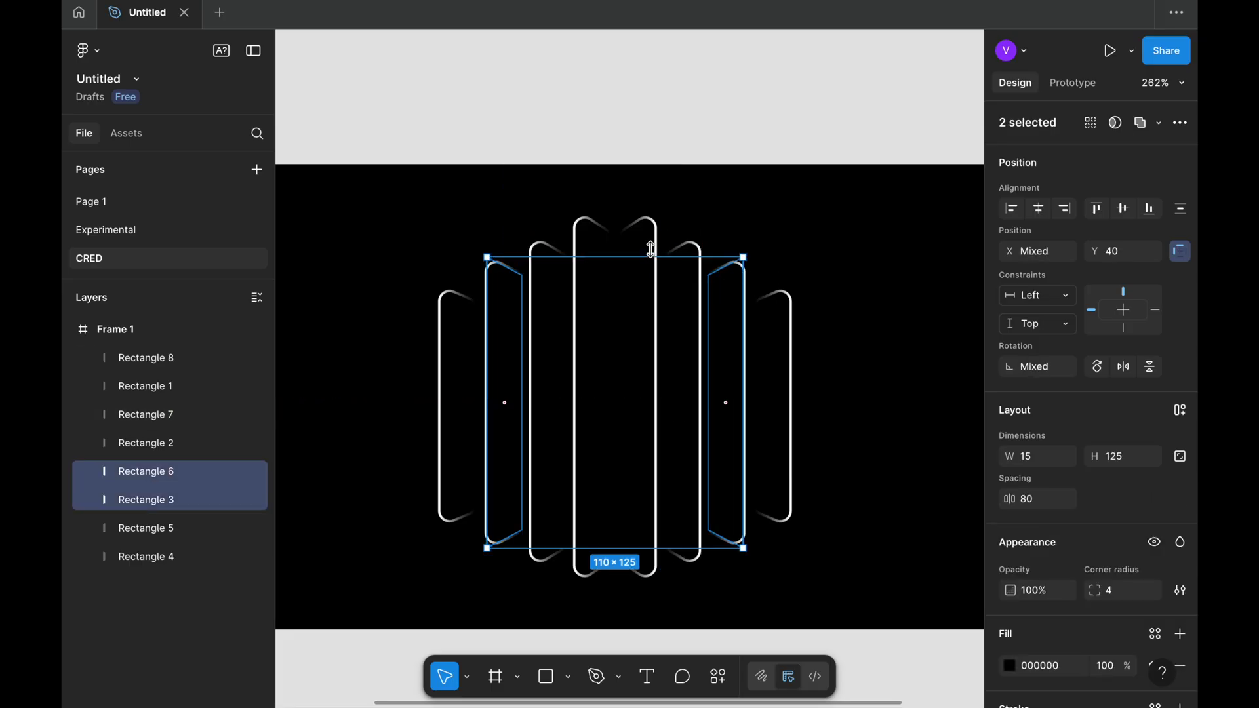
drag(652, 250, 651, 275)
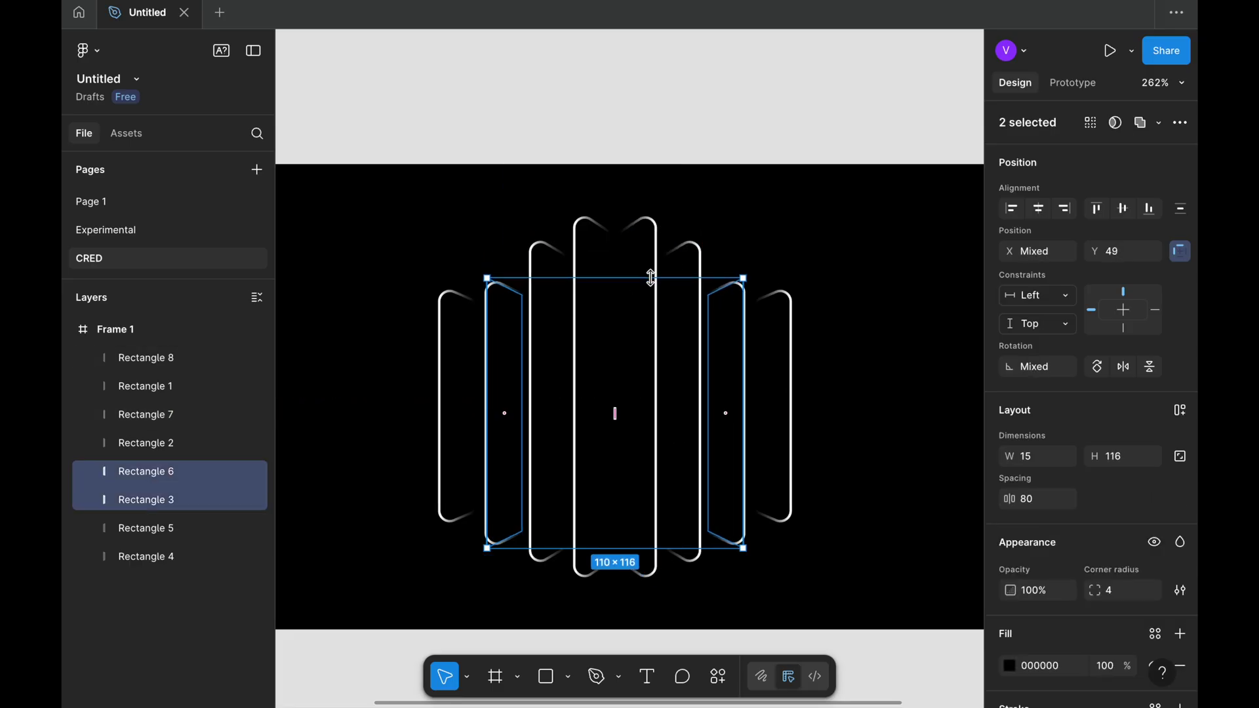
drag(656, 546, 655, 522)
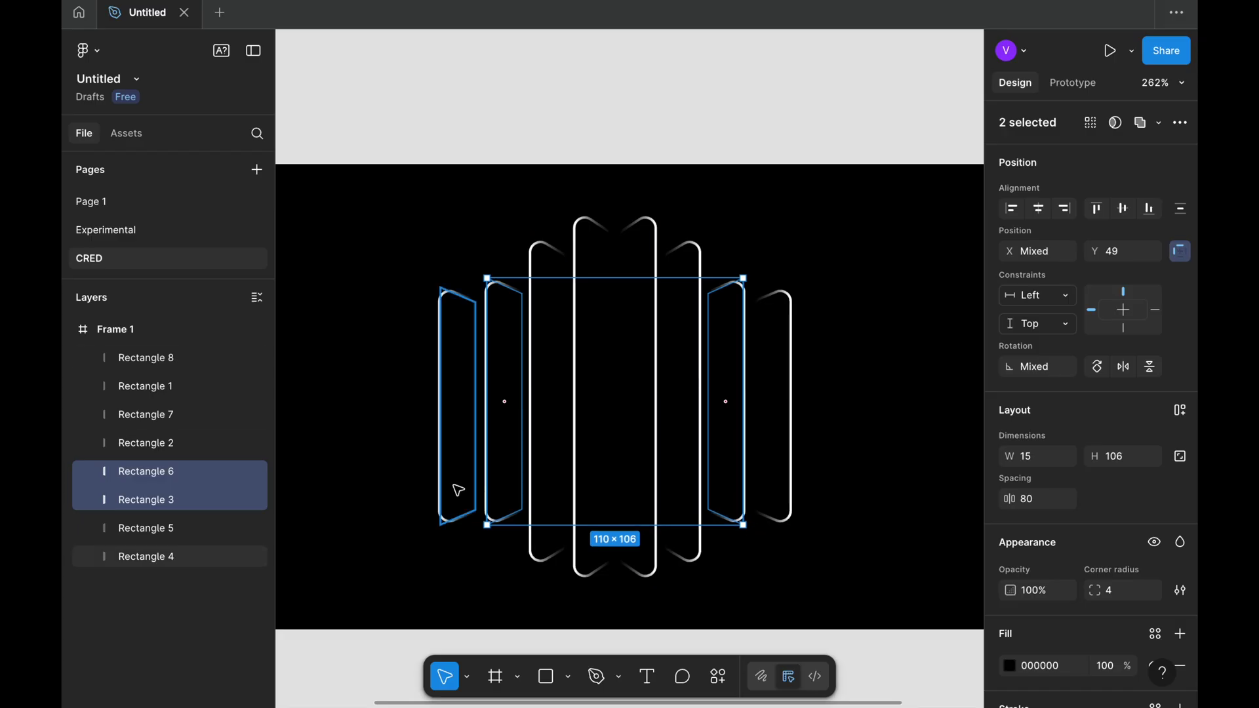
click(438, 446)
shift+click(784, 394)
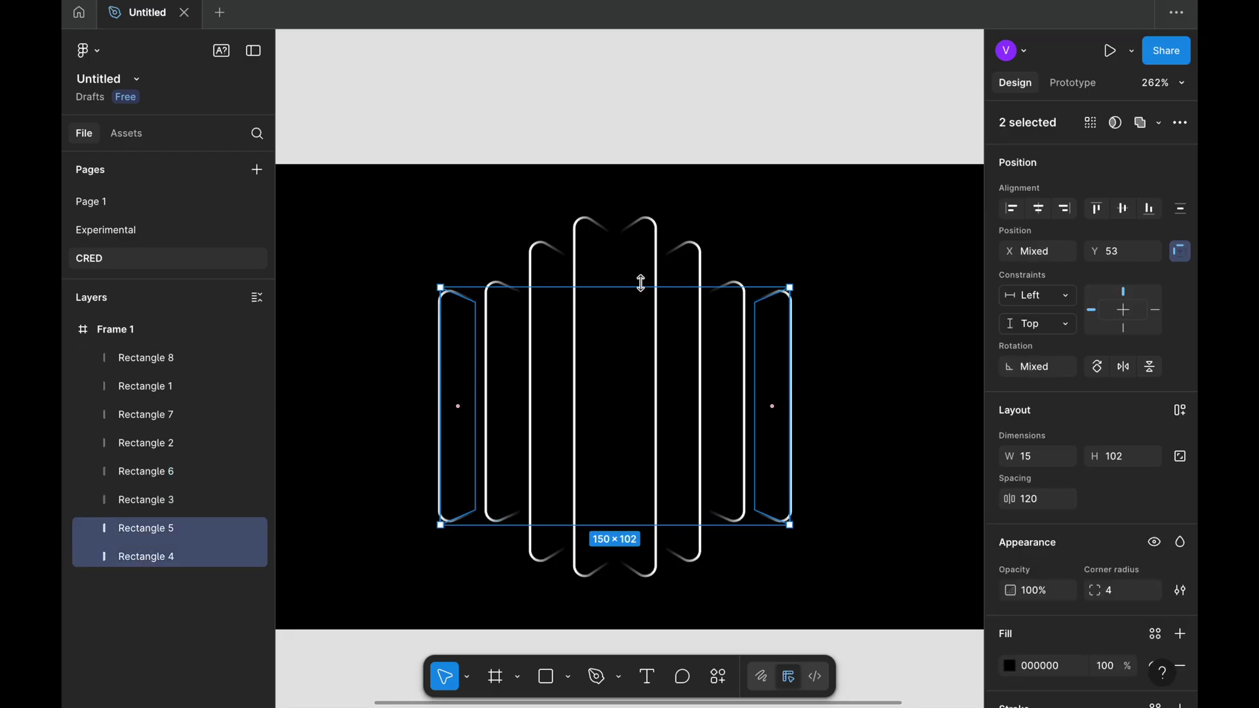
drag(642, 284, 641, 310)
drag(618, 525, 618, 493)
Align all eight bars on their vertical centres.
click(528, 571)
drag(370, 378, 825, 423)
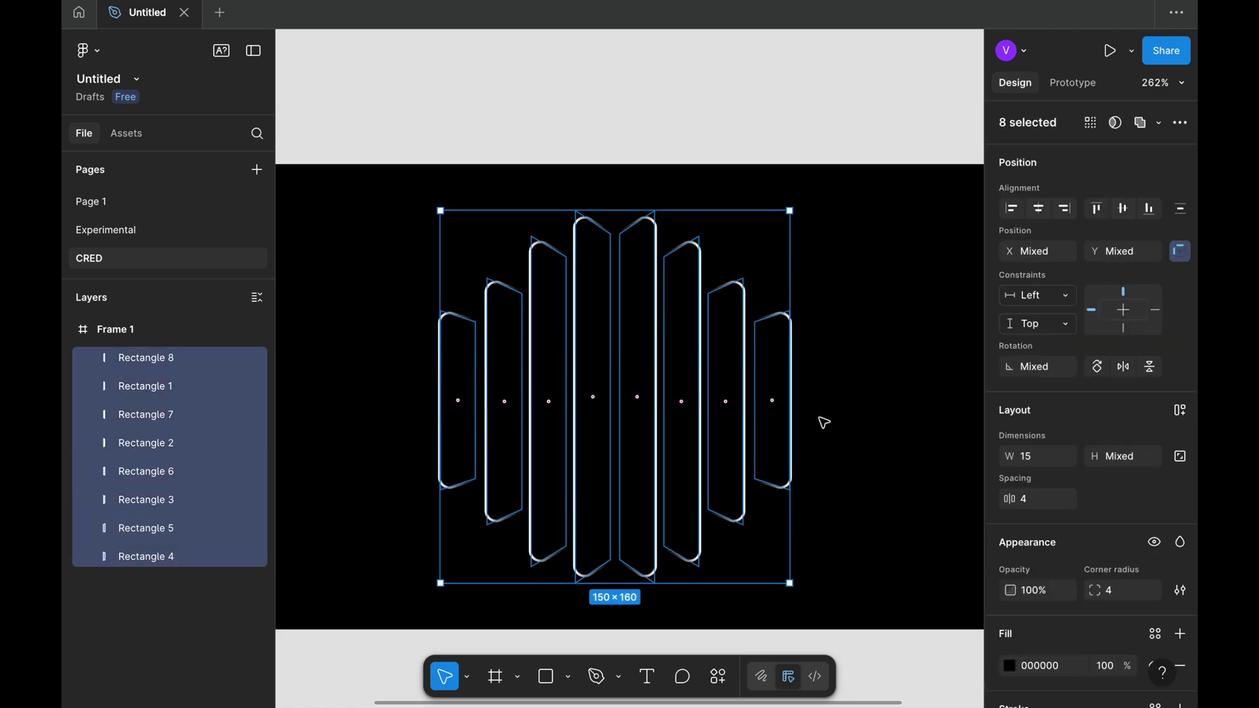
click(1124, 209)
scroll(647, 379, down, 3)
click(813, 404)
scroll(815, 407, down, 2)
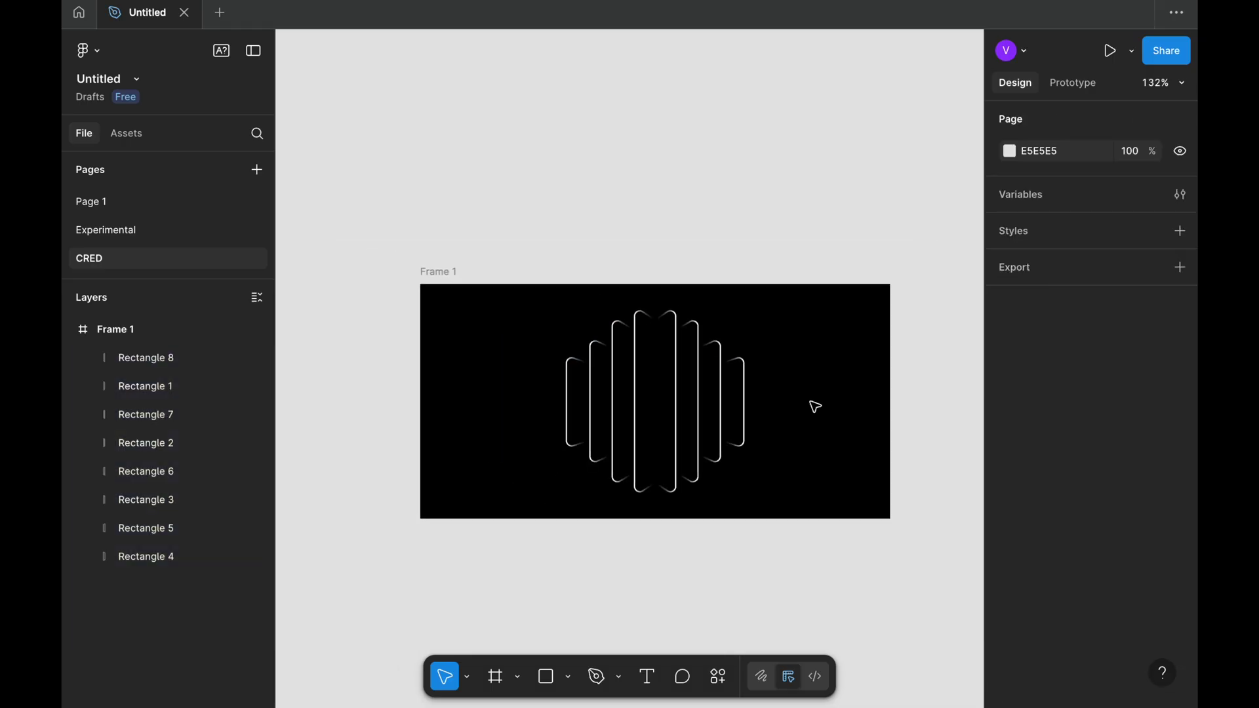
scroll(725, 416, up, 2)
click(727, 413)
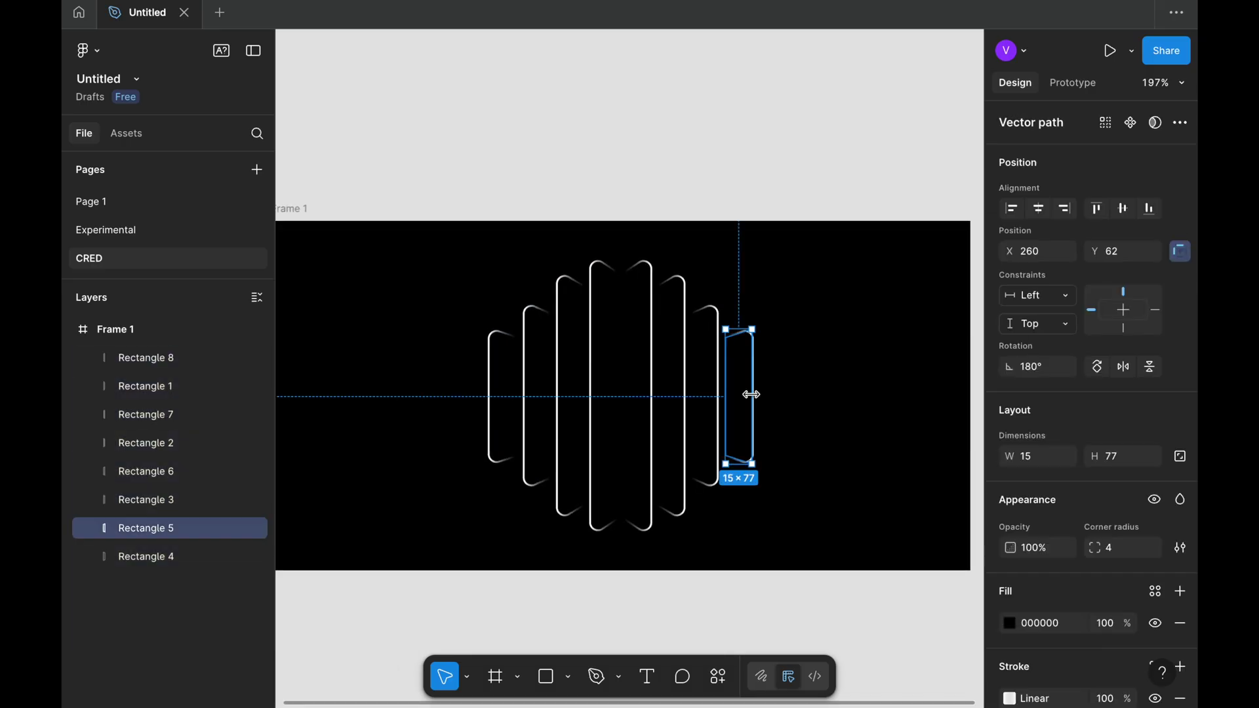
Send the duplicated right-end bar, Rectangle 9, to the back and shorten it to 66 tall.
key(shift+Right)
key(shift+Right)
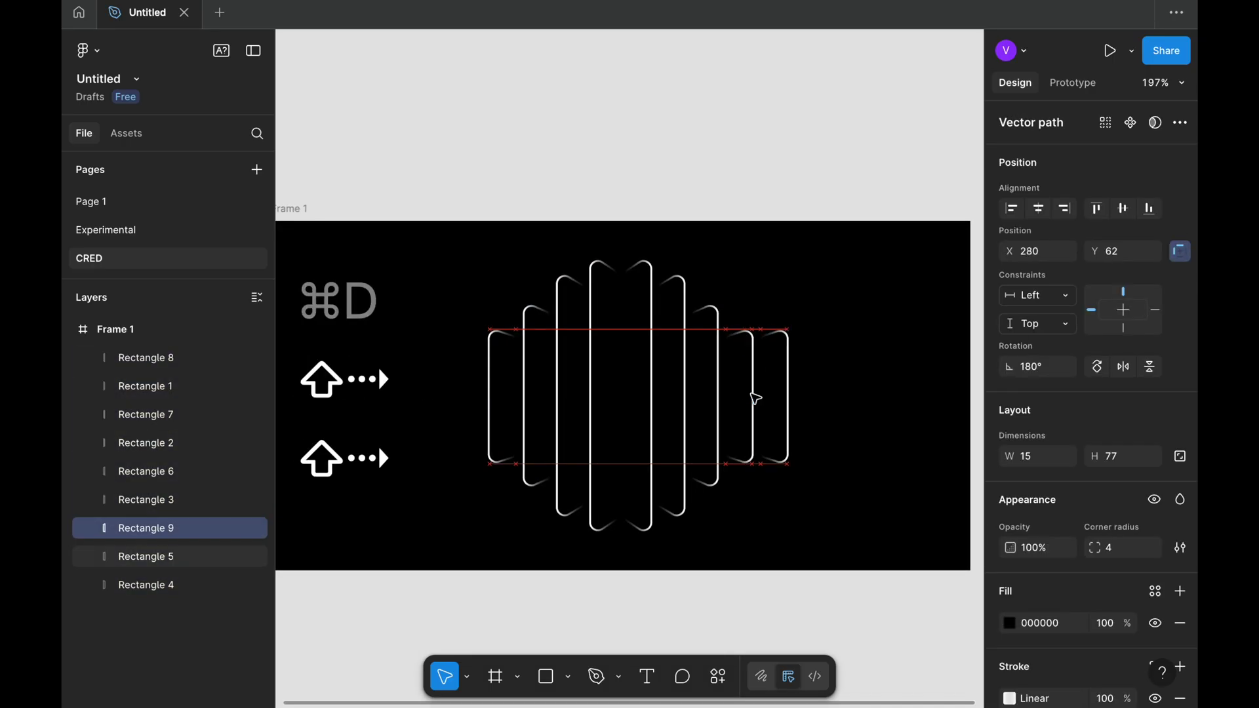
key(ctrl+shift+bracketleft)
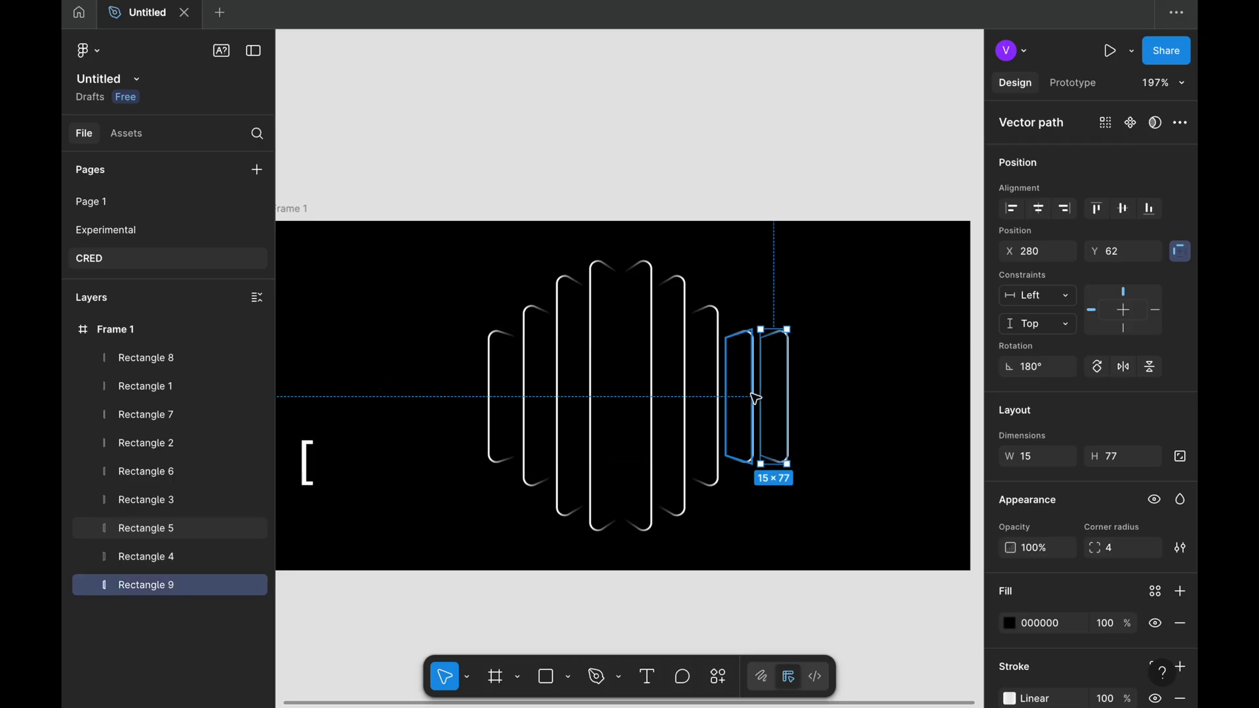
scroll(785, 333, up, 3)
drag(781, 327, 775, 345)
drag(763, 562, 763, 553)
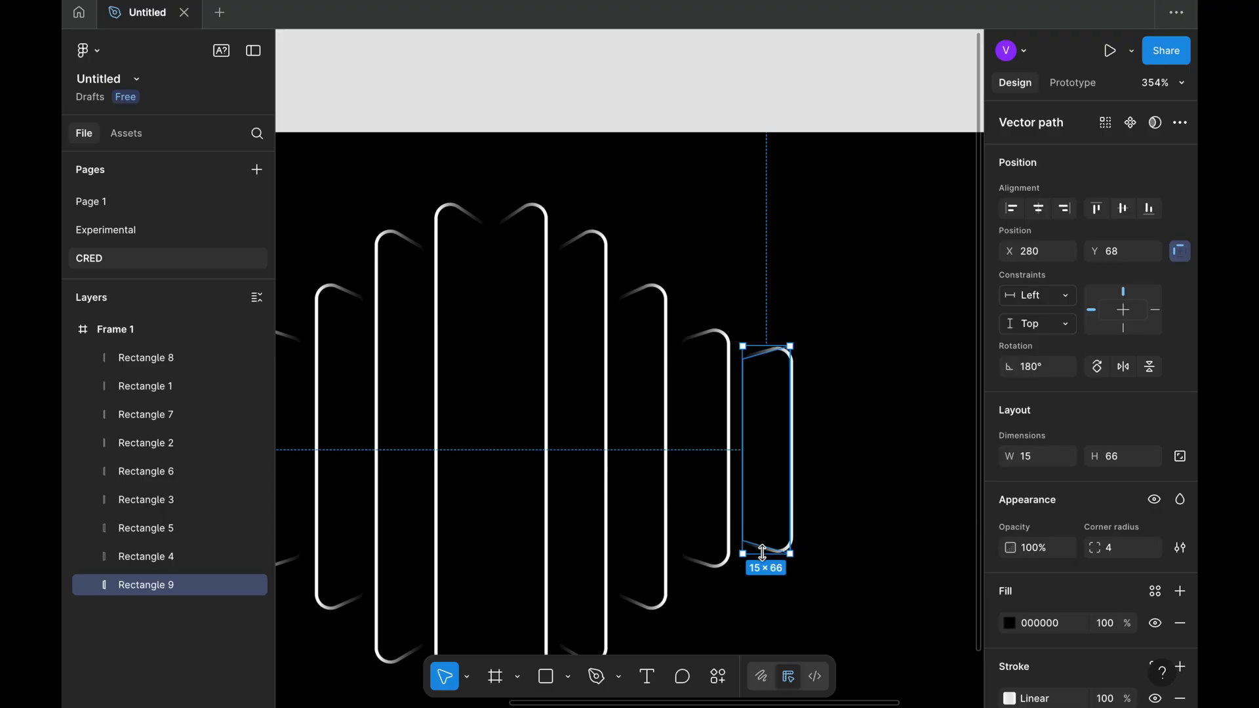
Nudge Rectangle 9 to X 276 and deselect to view the finished diamond of bars.
key(Left)
key(Left)
key(Left)
key(Left)
key(Left)
key(Left)
key(Right)
key(Right)
key(Right)
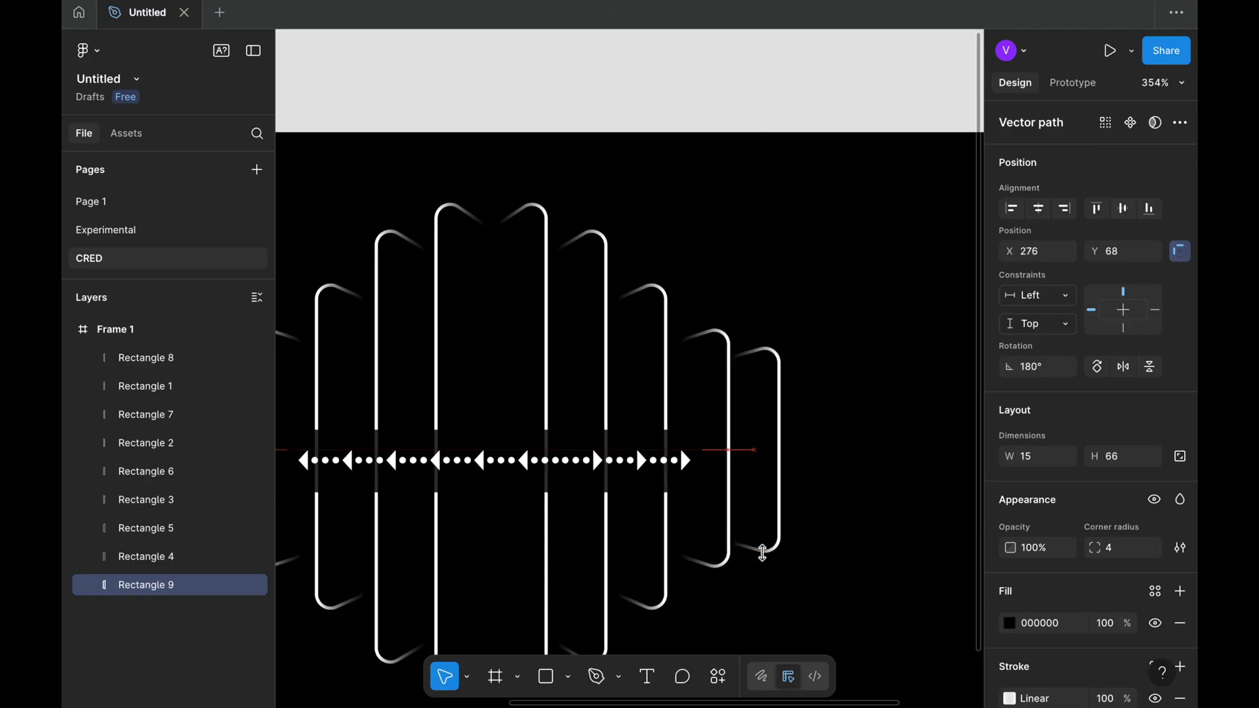
click(858, 300)
scroll(863, 295, down, 5)
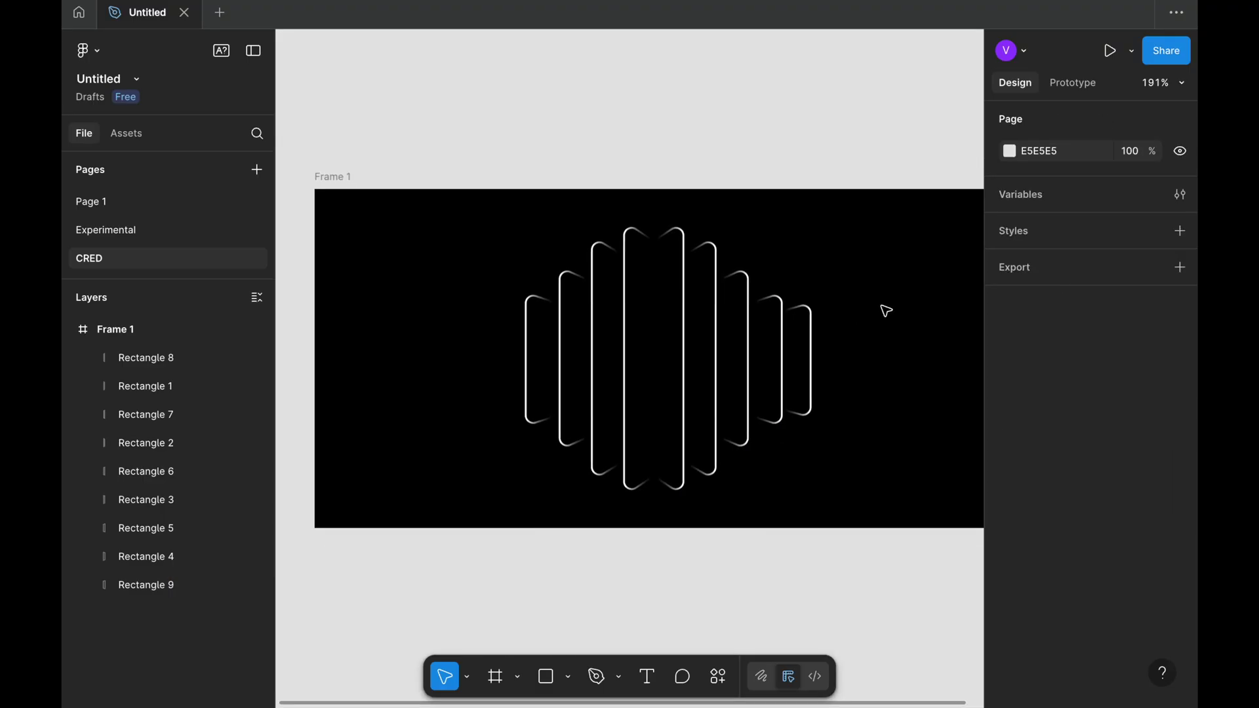
scroll(682, 597, right, 3)
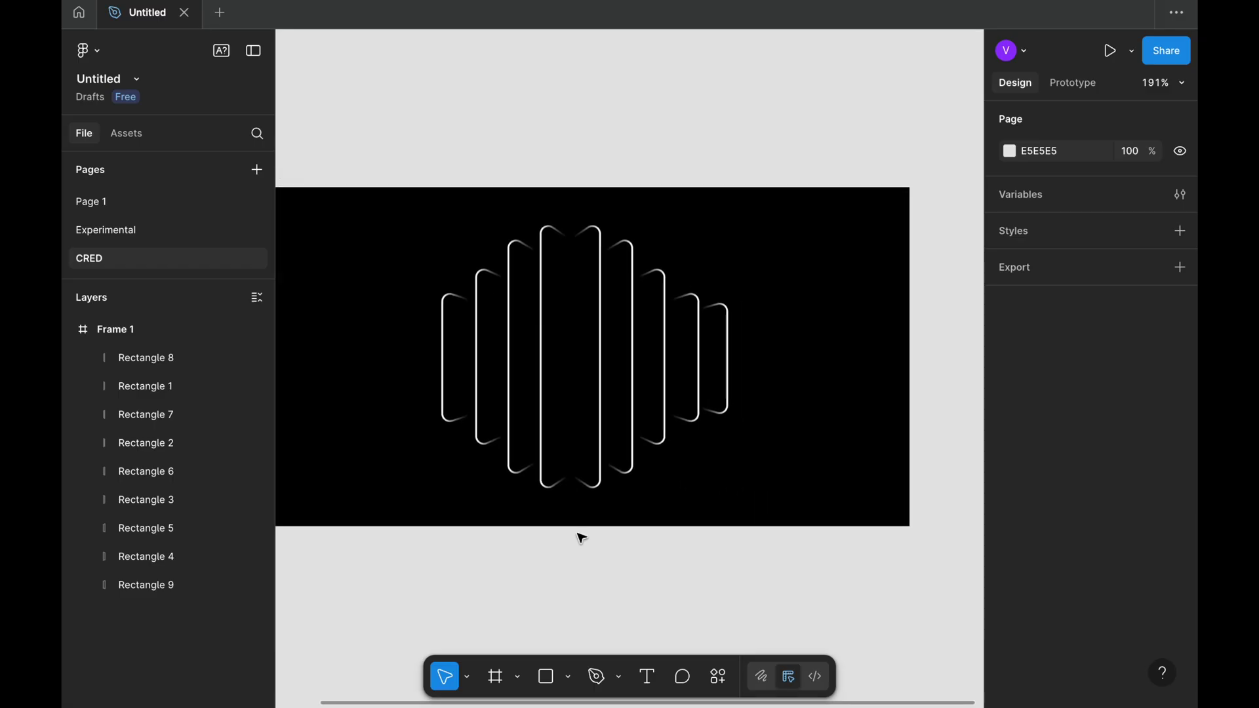
Draw a rectangle over the middle of Frame 1 and size it to 237×200.
key(r)
drag(355, 251, 754, 393)
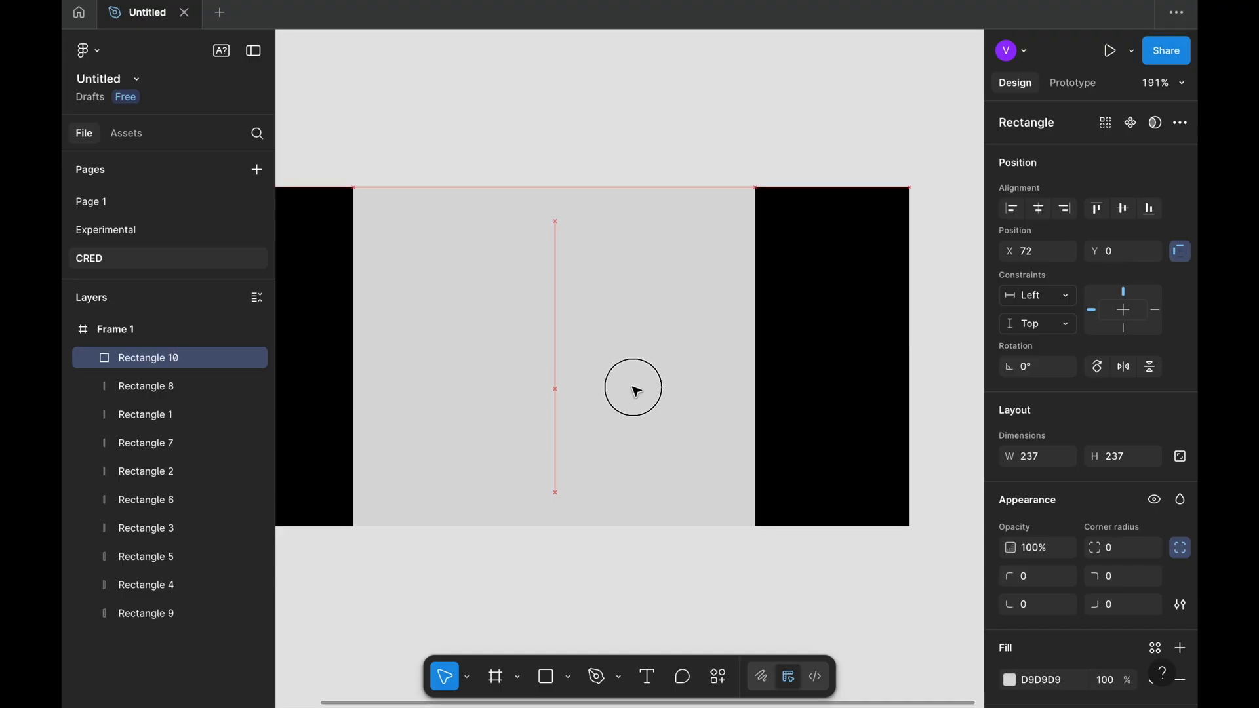
drag(563, 588, 573, 531)
scroll(573, 531, left, 1)
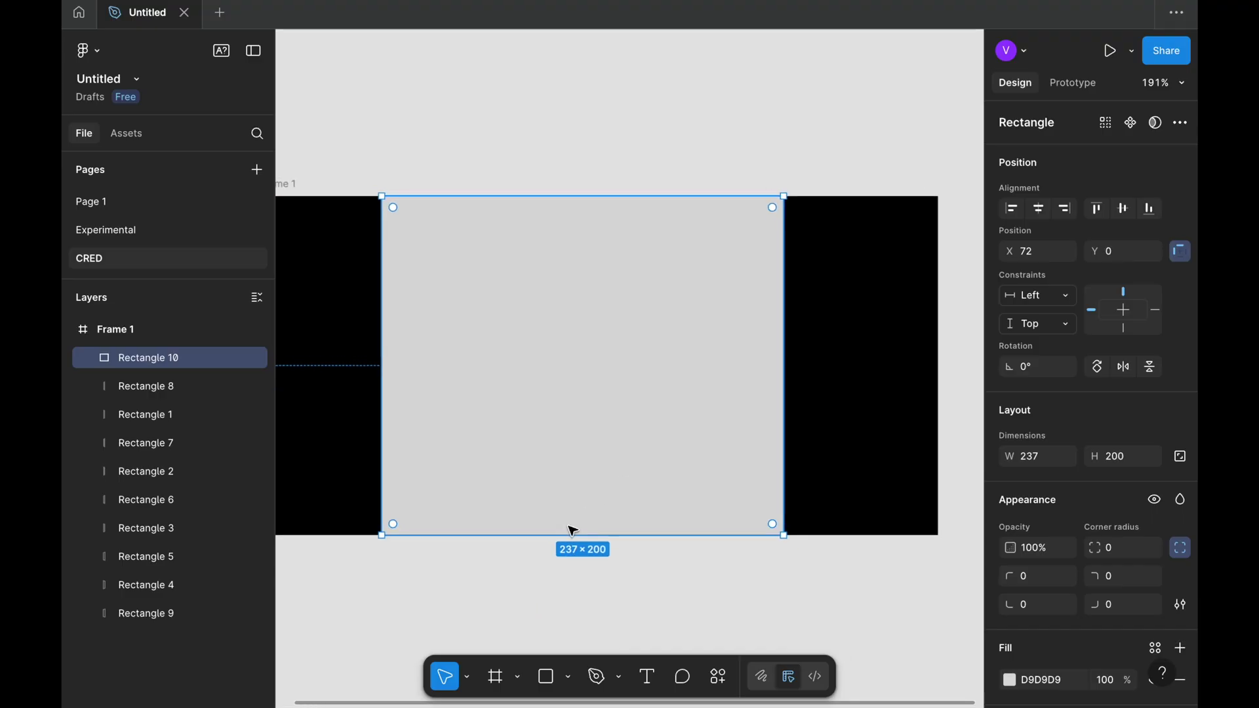
scroll(1084, 638, down, 1)
Fill the new rectangle with black 000000, then switch the fill to a linear gradient.
click(1010, 665)
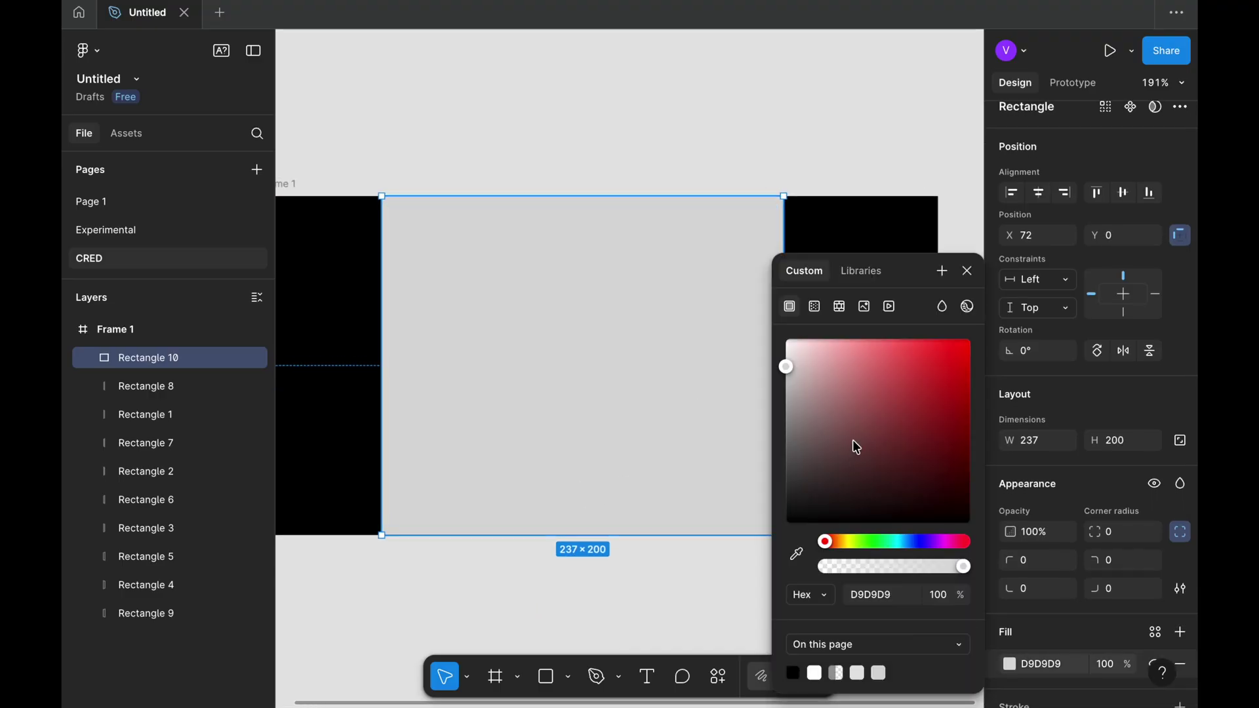
drag(853, 439, 737, 554)
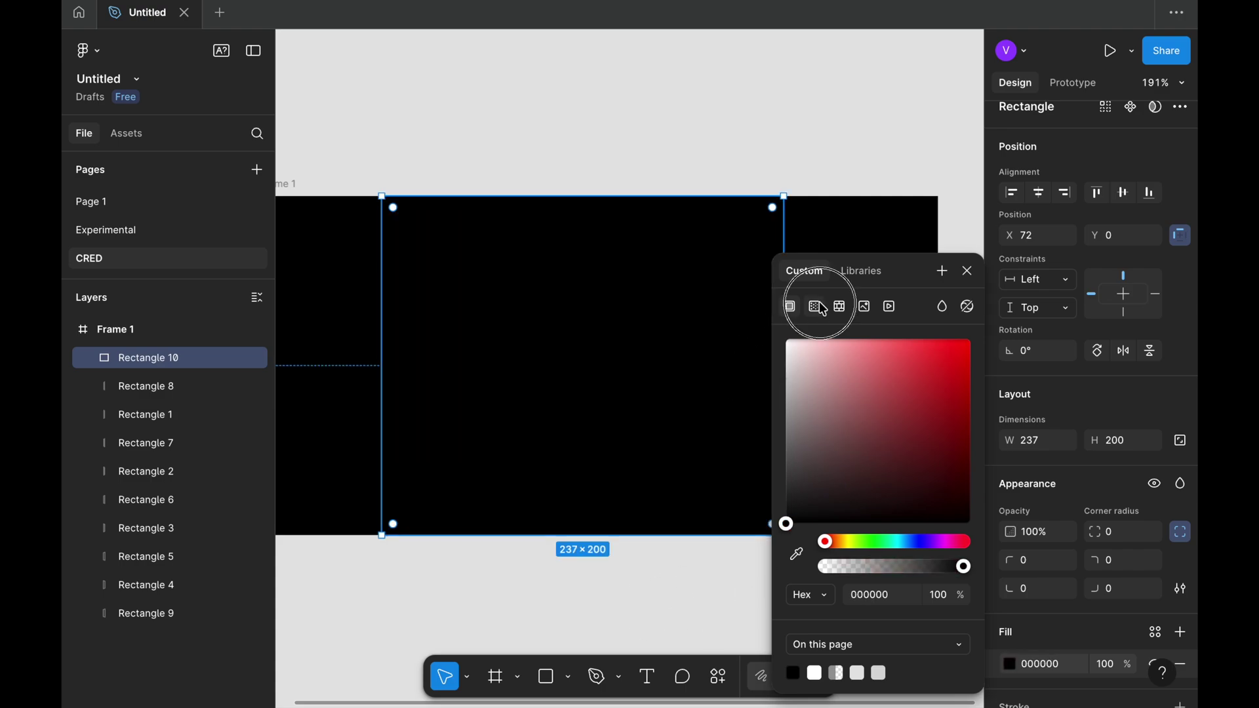
click(816, 306)
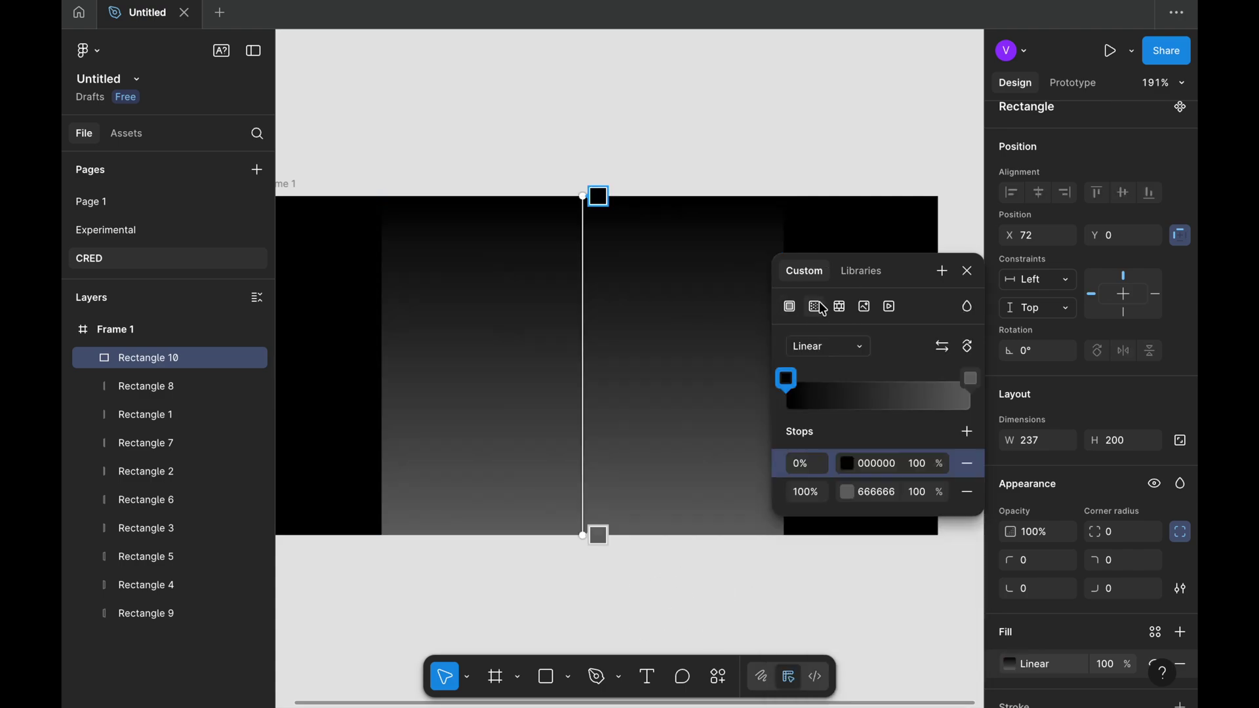
Rotate the gradient horizontal and add a third stop, with the middle stop at 50% and 0% opacity.
click(969, 354)
drag(394, 388, 604, 382)
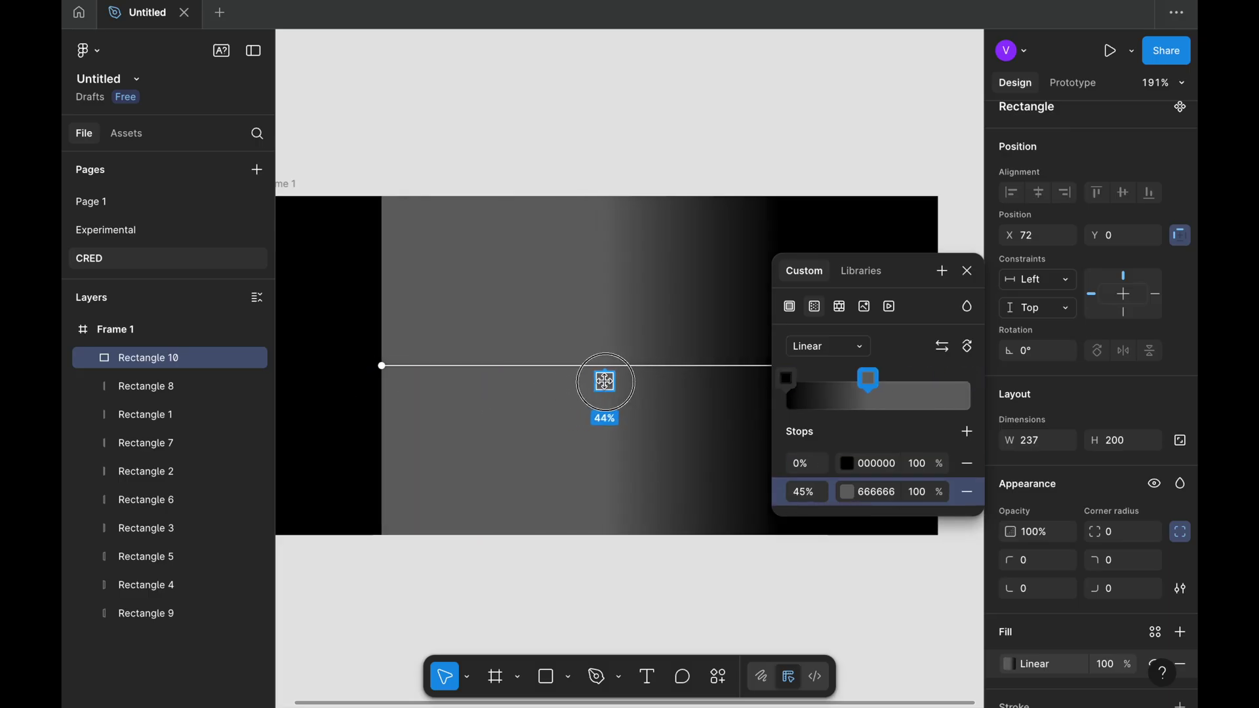
drag(960, 396, 1021, 382)
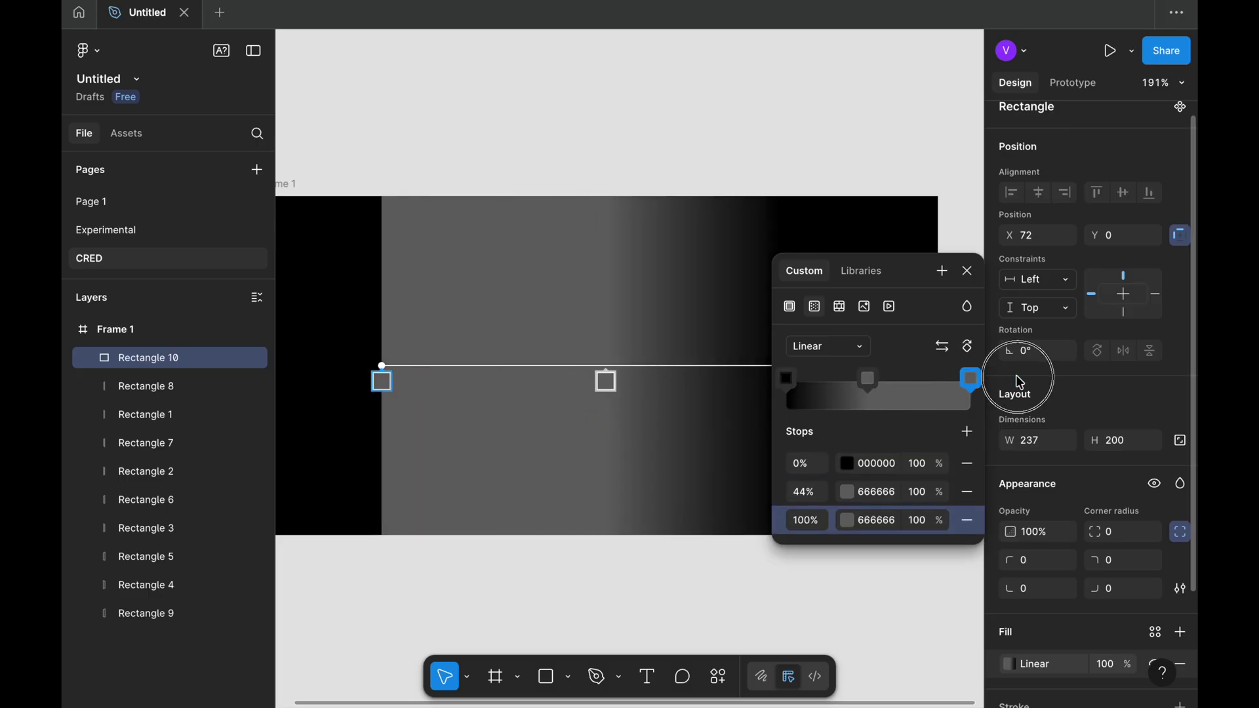
drag(869, 379, 884, 383)
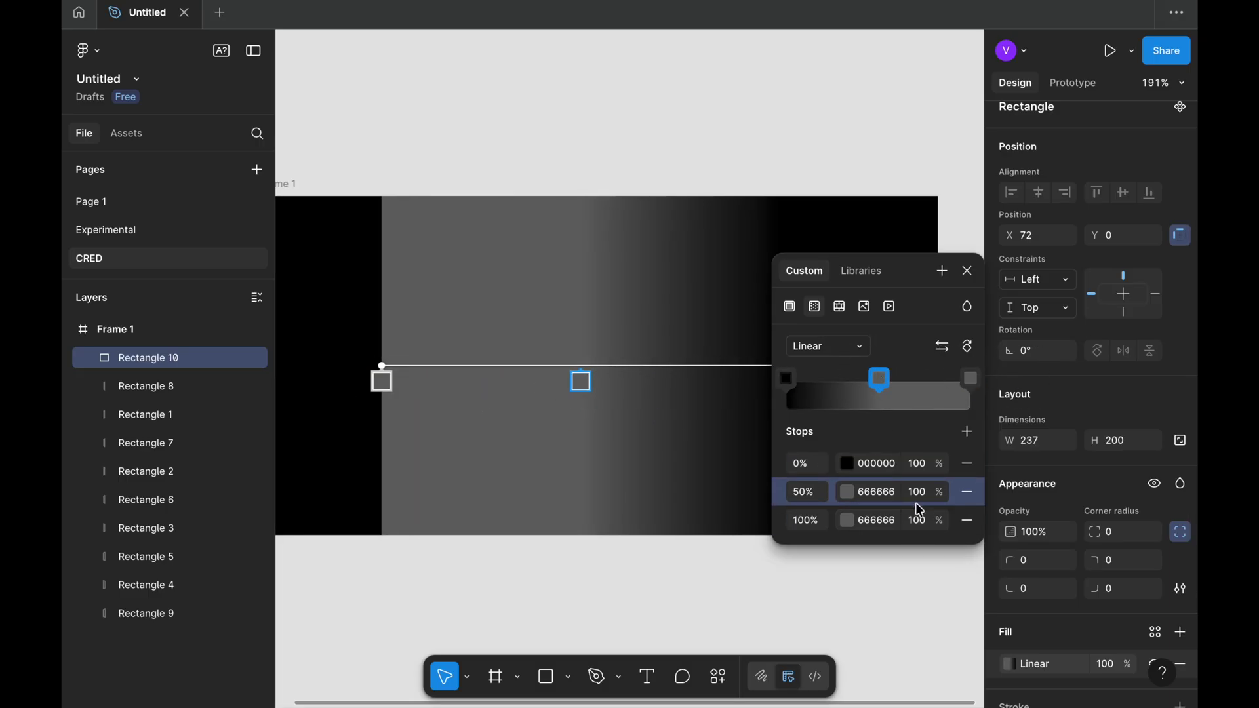
key(Return)
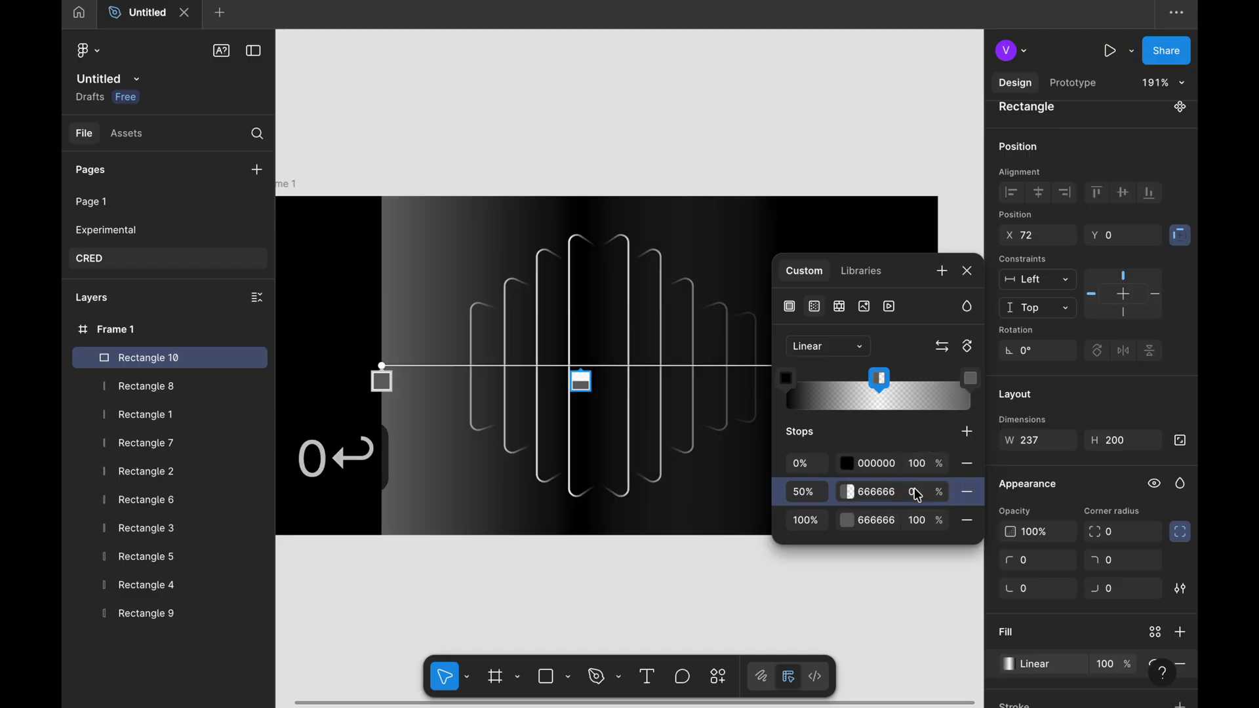
Make the 100% stop and the transparent middle stop black.
click(847, 520)
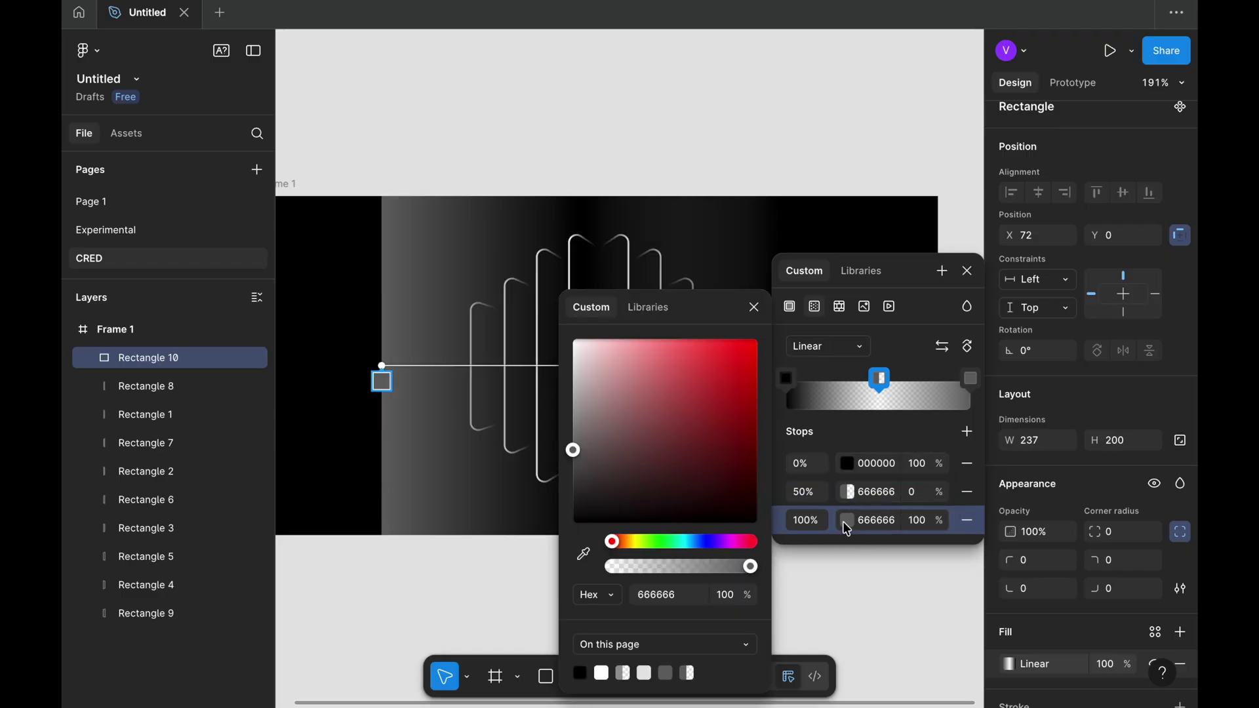
drag(668, 458, 458, 626)
key(Escape)
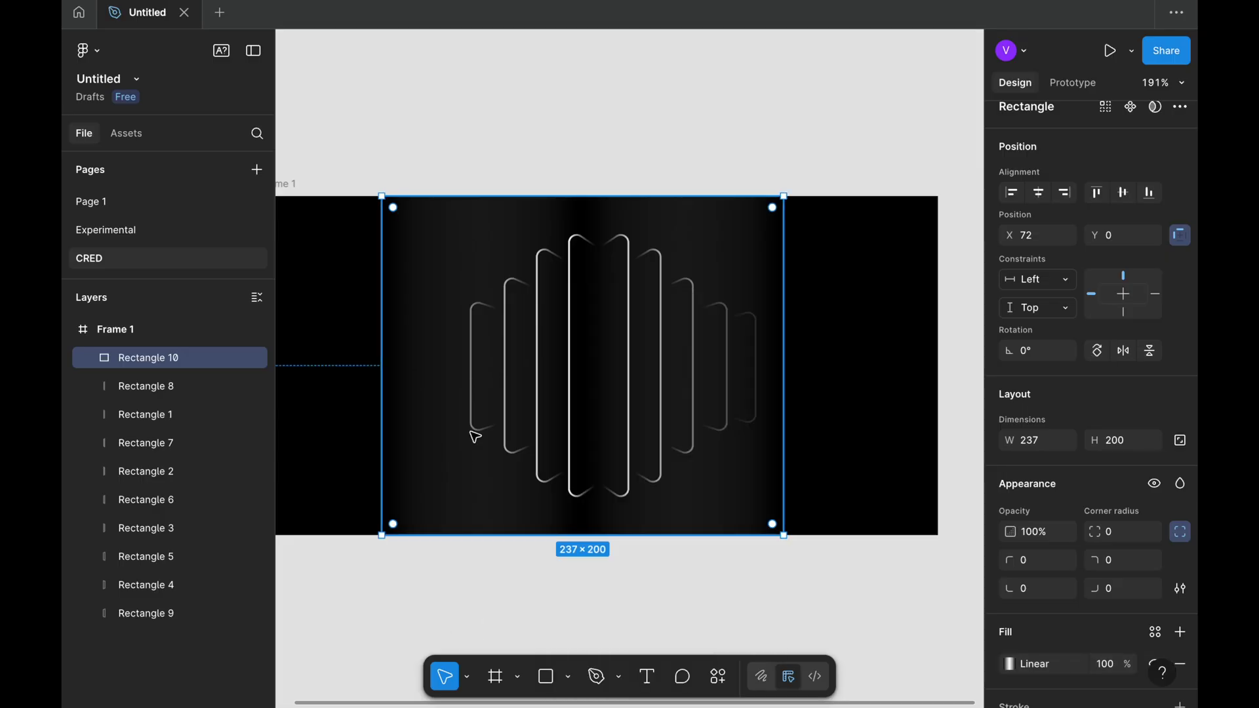
drag(470, 445, 482, 443)
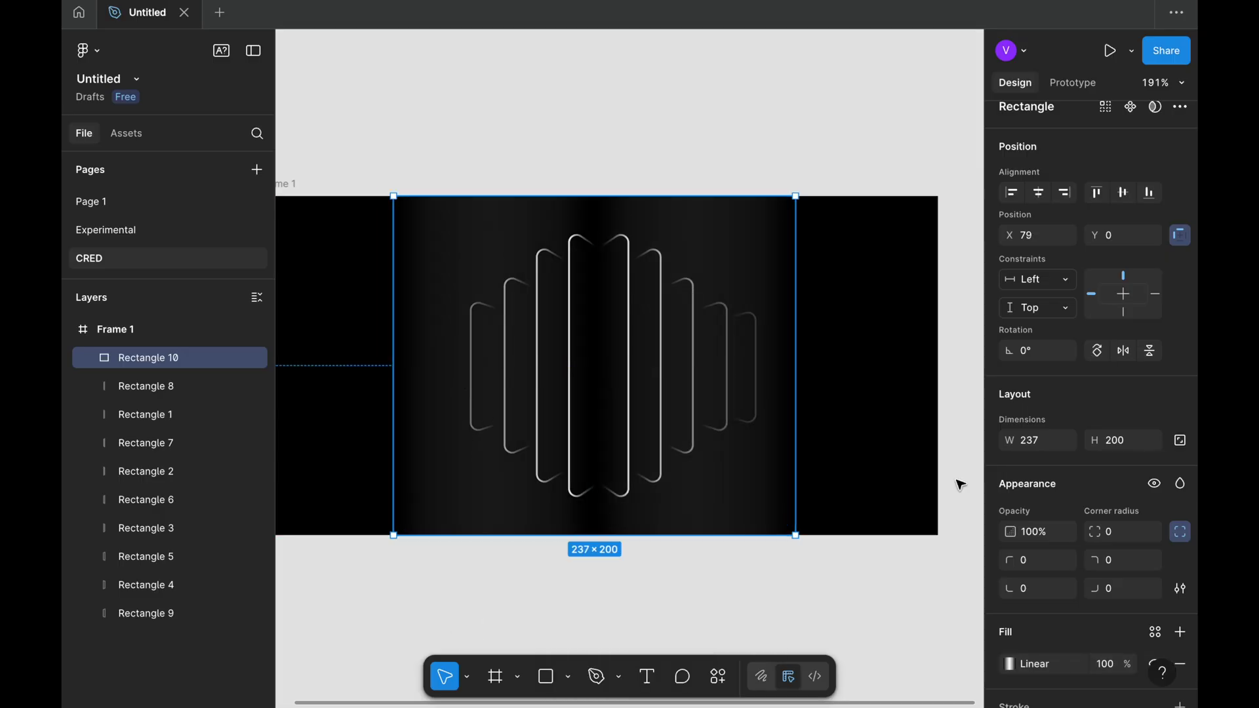
click(1010, 665)
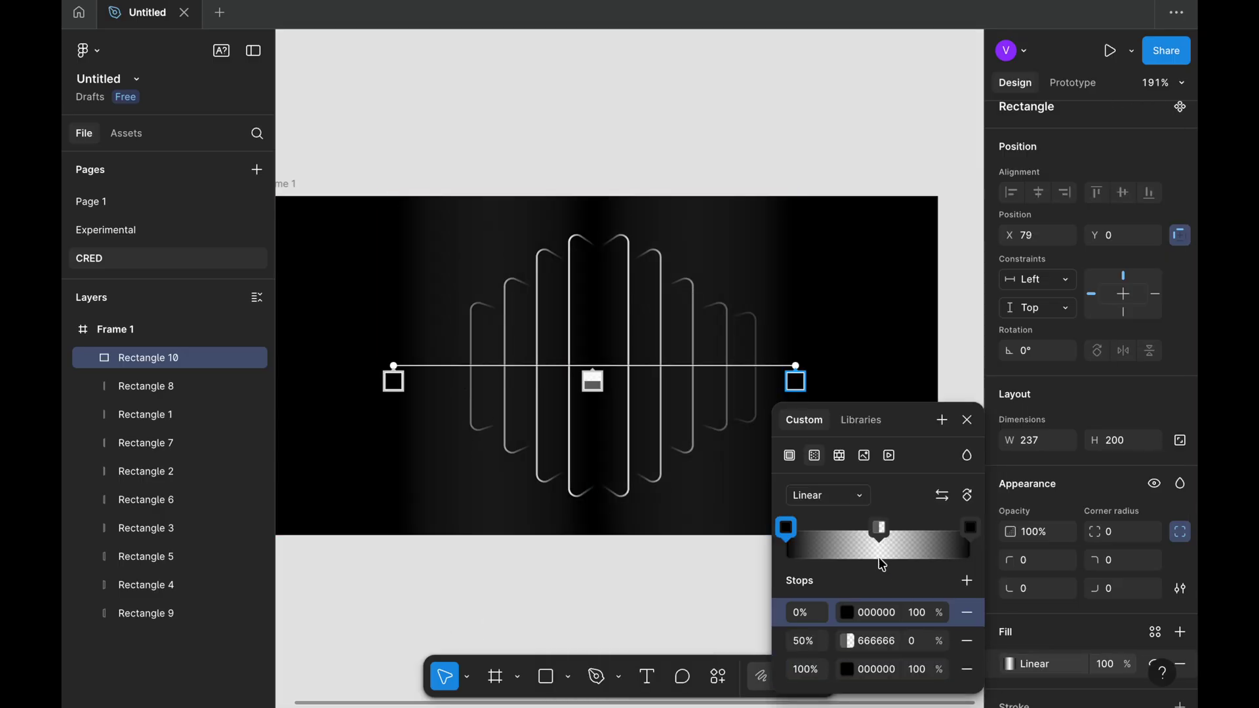
click(853, 648)
click(678, 517)
click(450, 618)
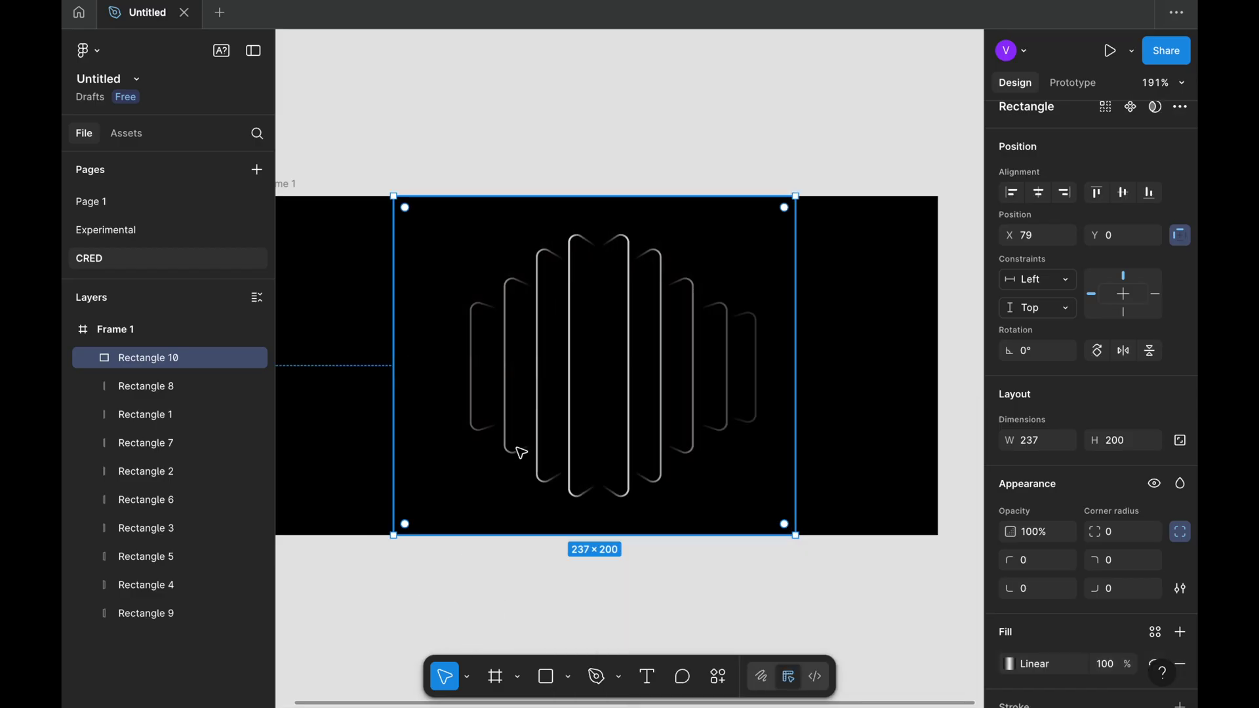
Narrow the gradient overlay to 180 wide, then turn Frame 1 into a component.
drag(393, 464, 457, 455)
drag(795, 354, 754, 353)
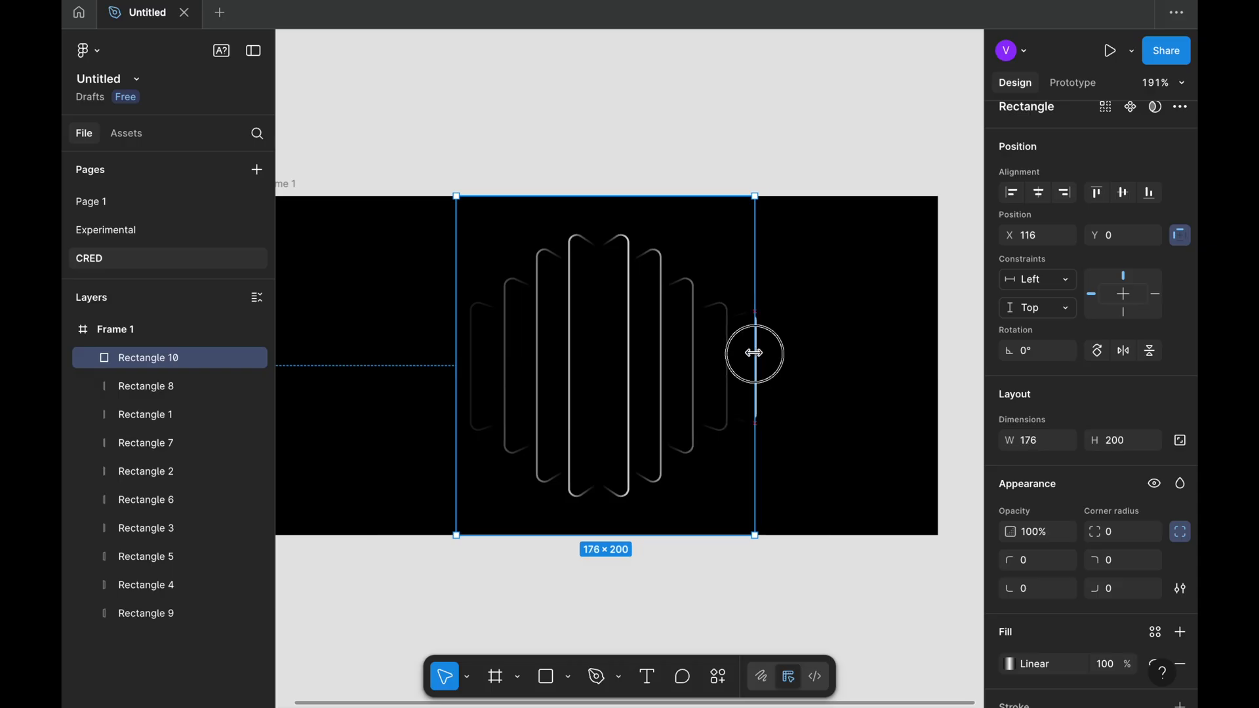
scroll(761, 394, up, 3)
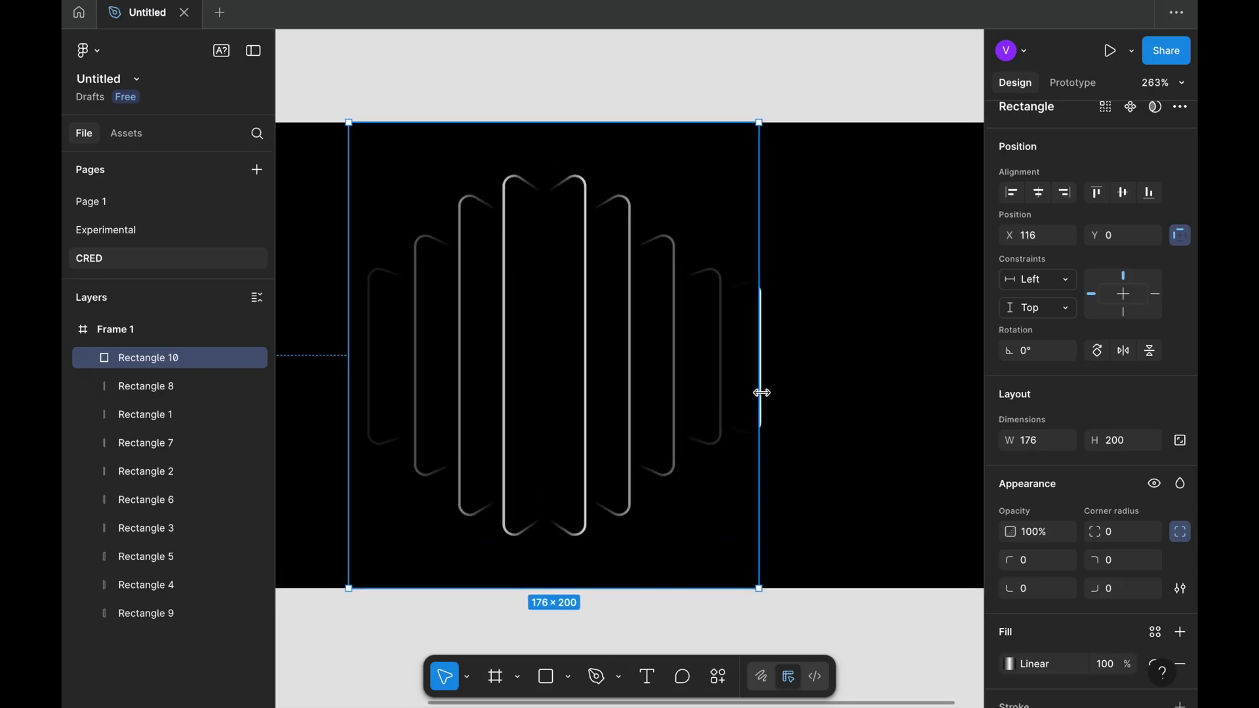
scroll(762, 394, left, 2)
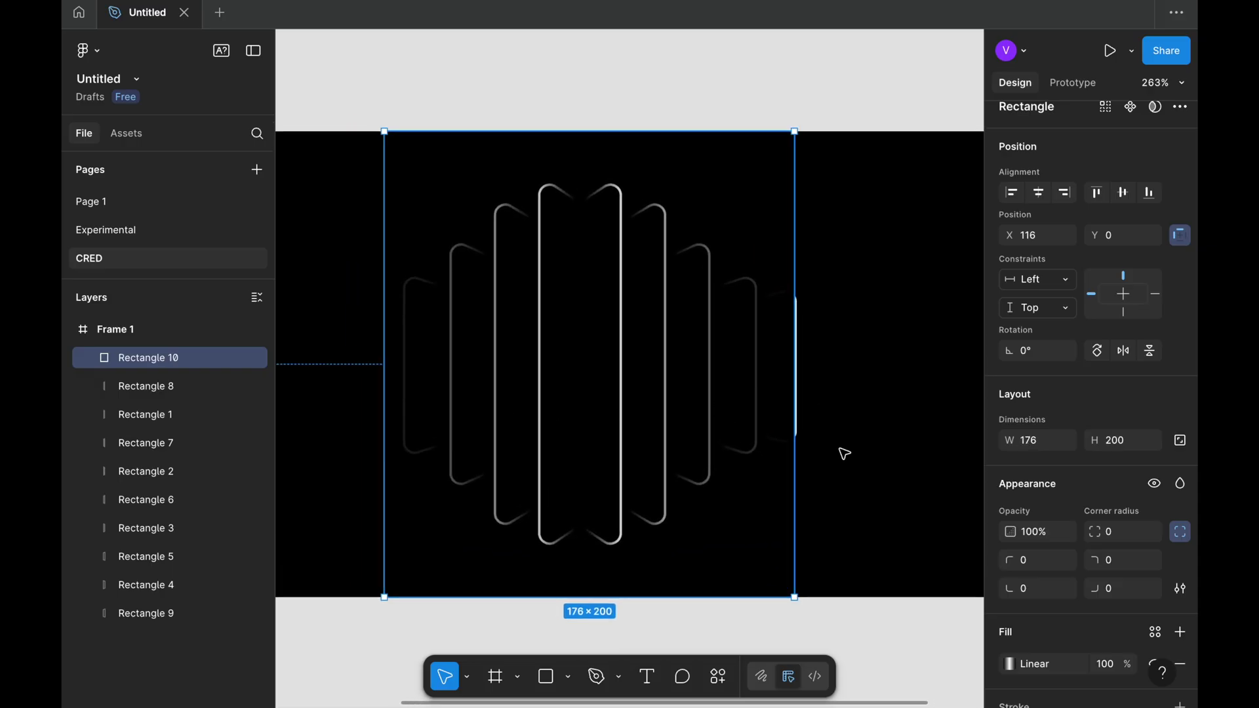
scroll(844, 454, down, 3)
drag(544, 471, 545, 471)
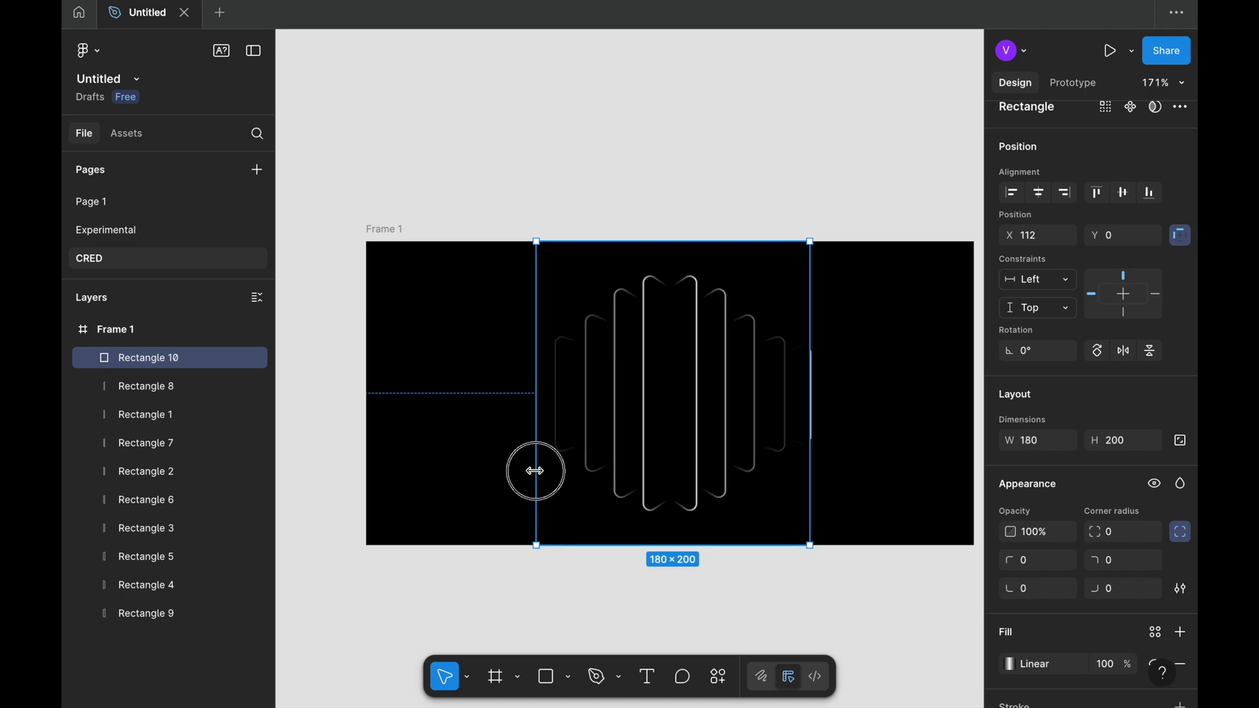
key(Escape)
click(1212, 116)
Add a second variant, Variant2, and hide its Rectangle 10 gradient overlay.
scroll(815, 301, right, 2)
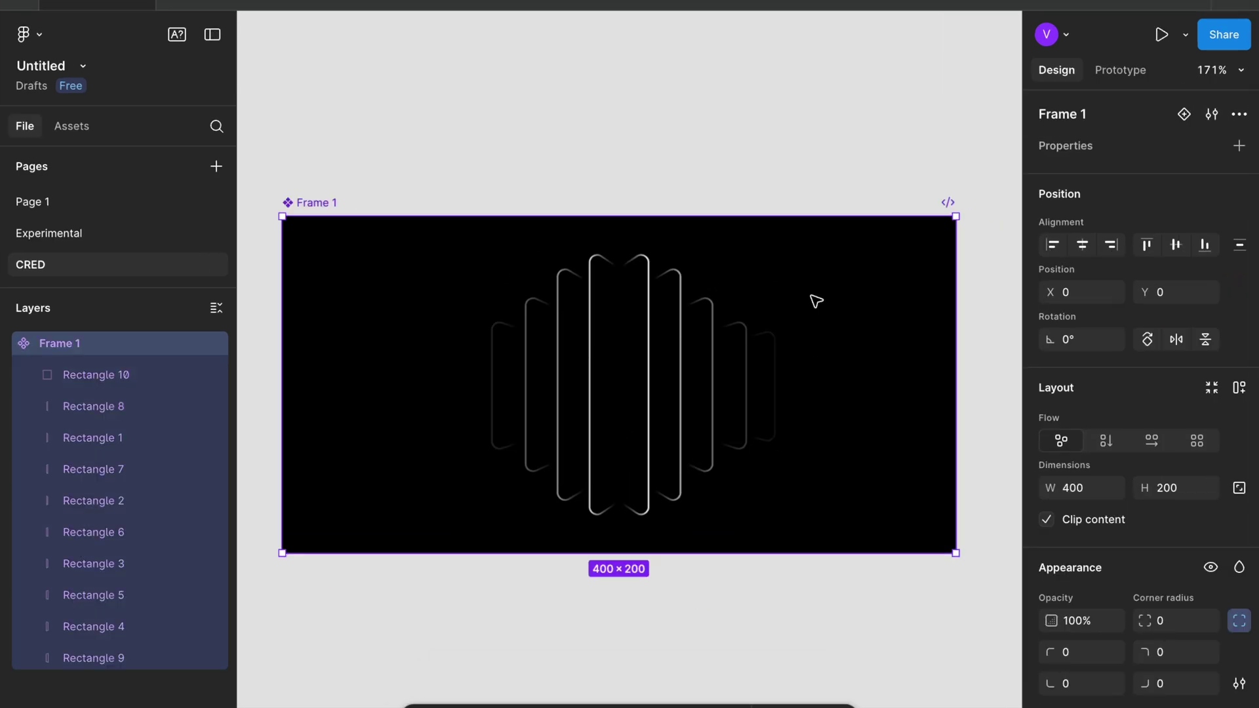
scroll(891, 236, down, 1)
click(1186, 114)
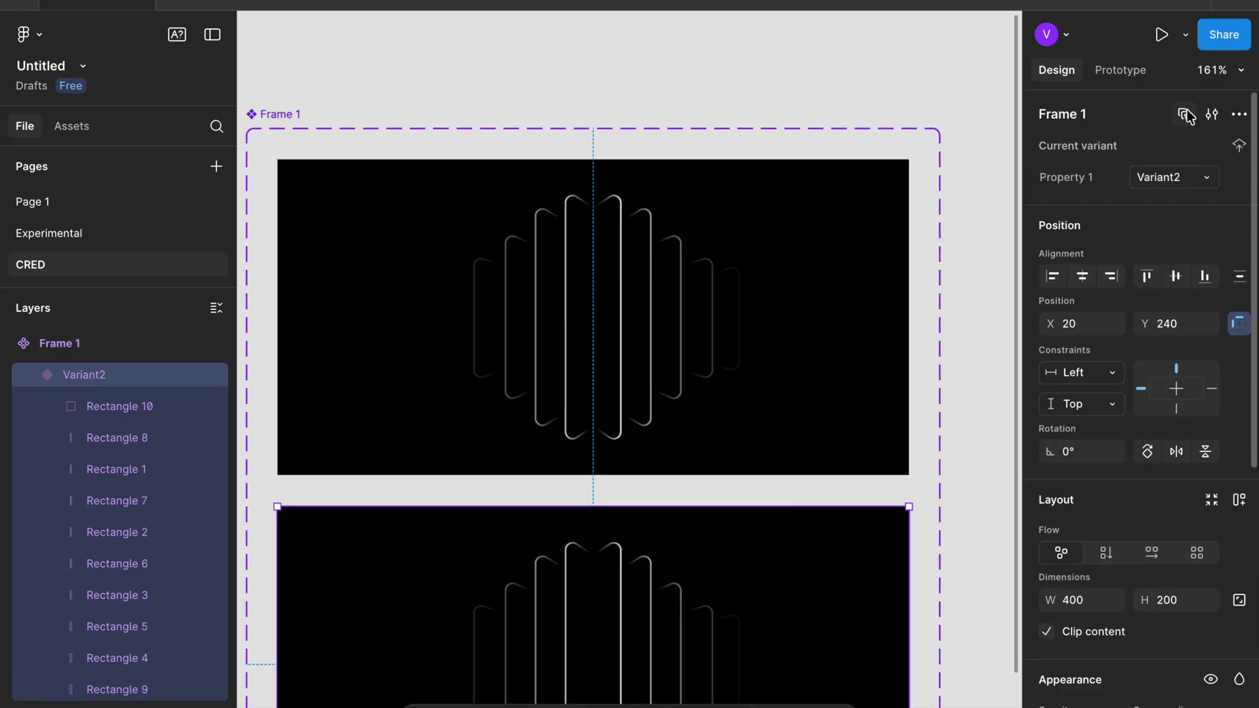
scroll(693, 371, down, 5)
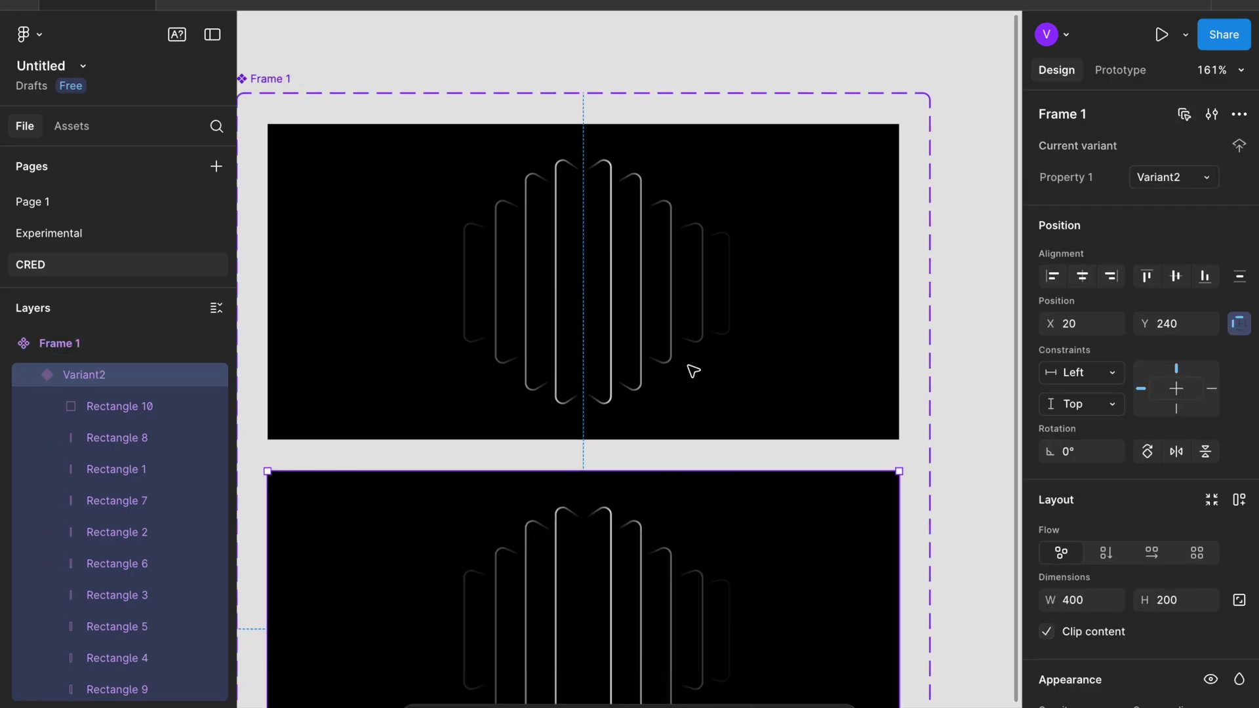
scroll(691, 368, up, 3)
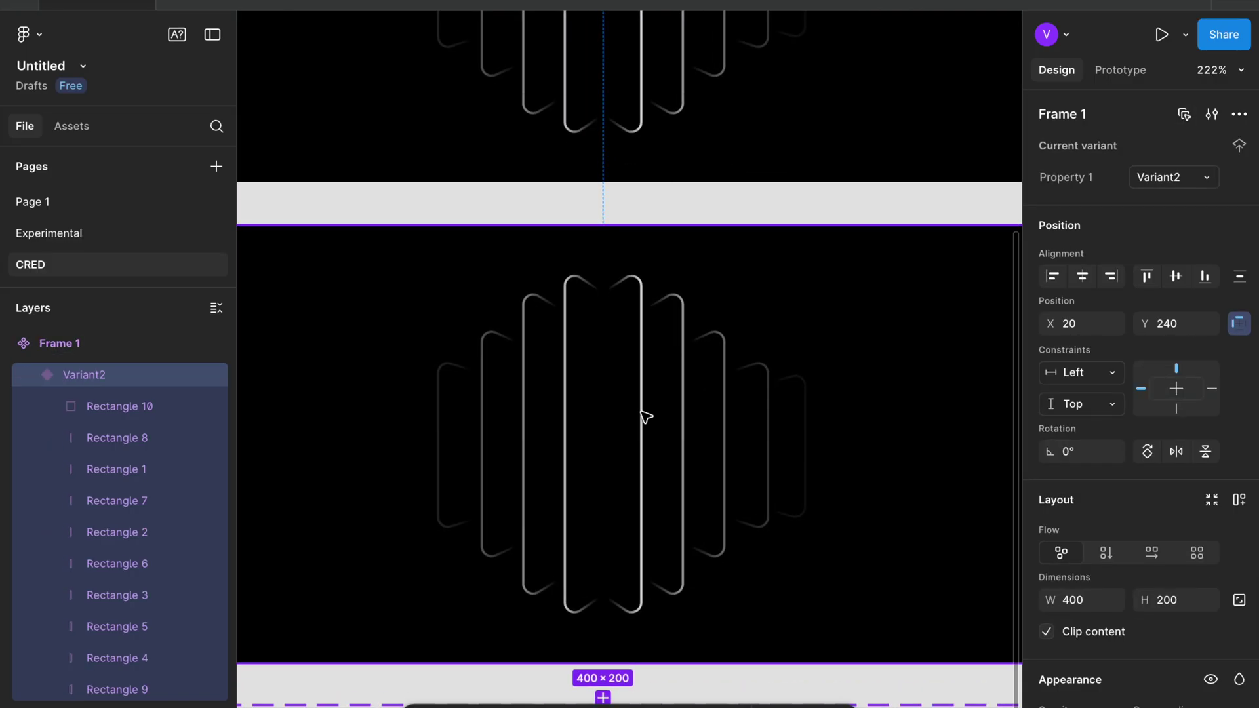
click(772, 439)
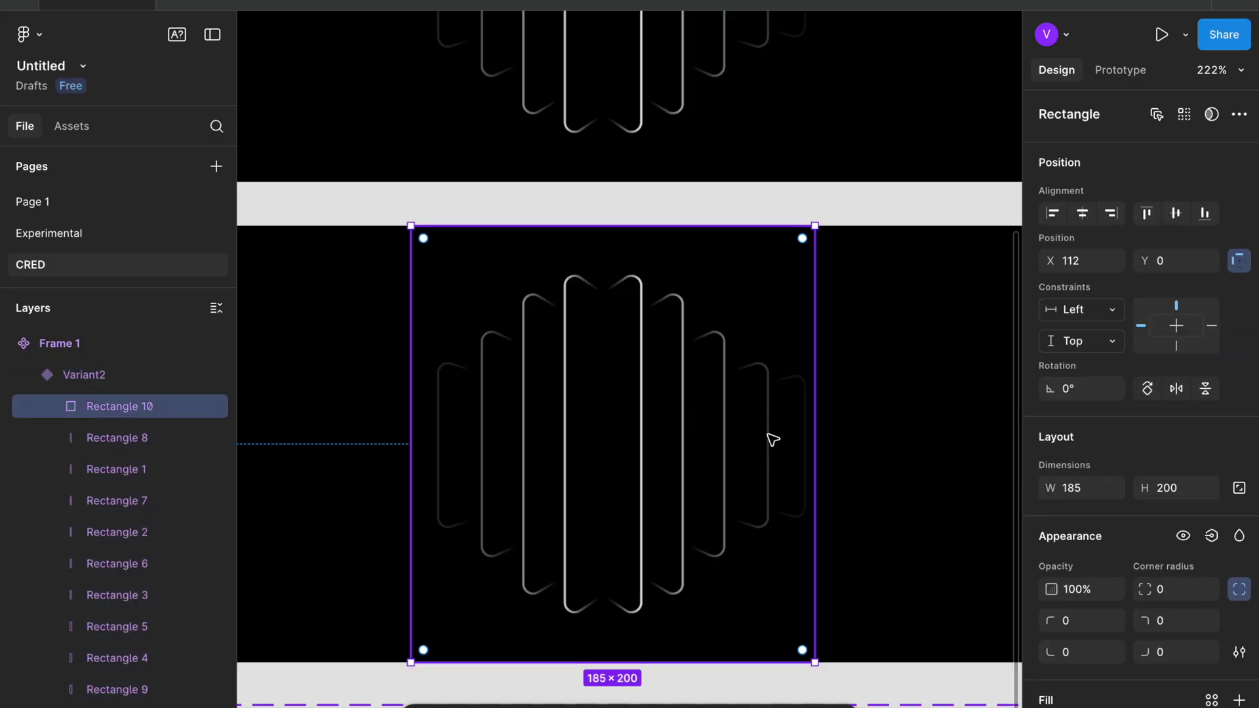
scroll(711, 446, down, 2)
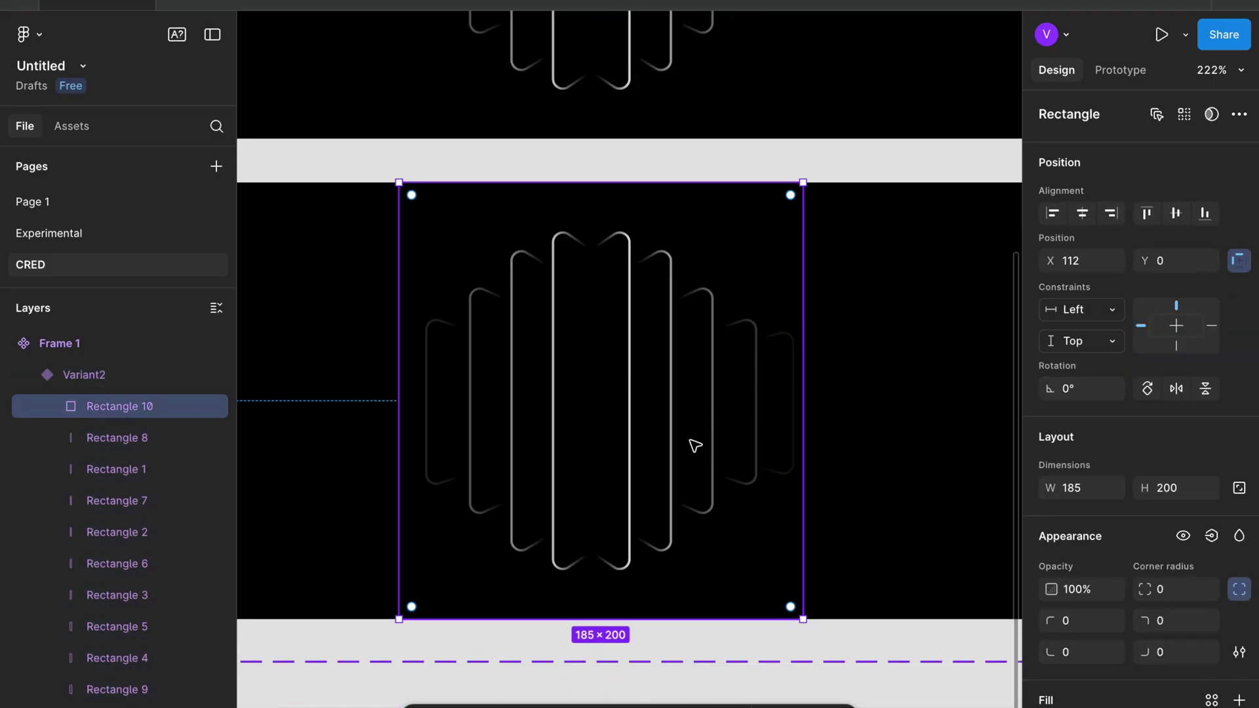
click(219, 408)
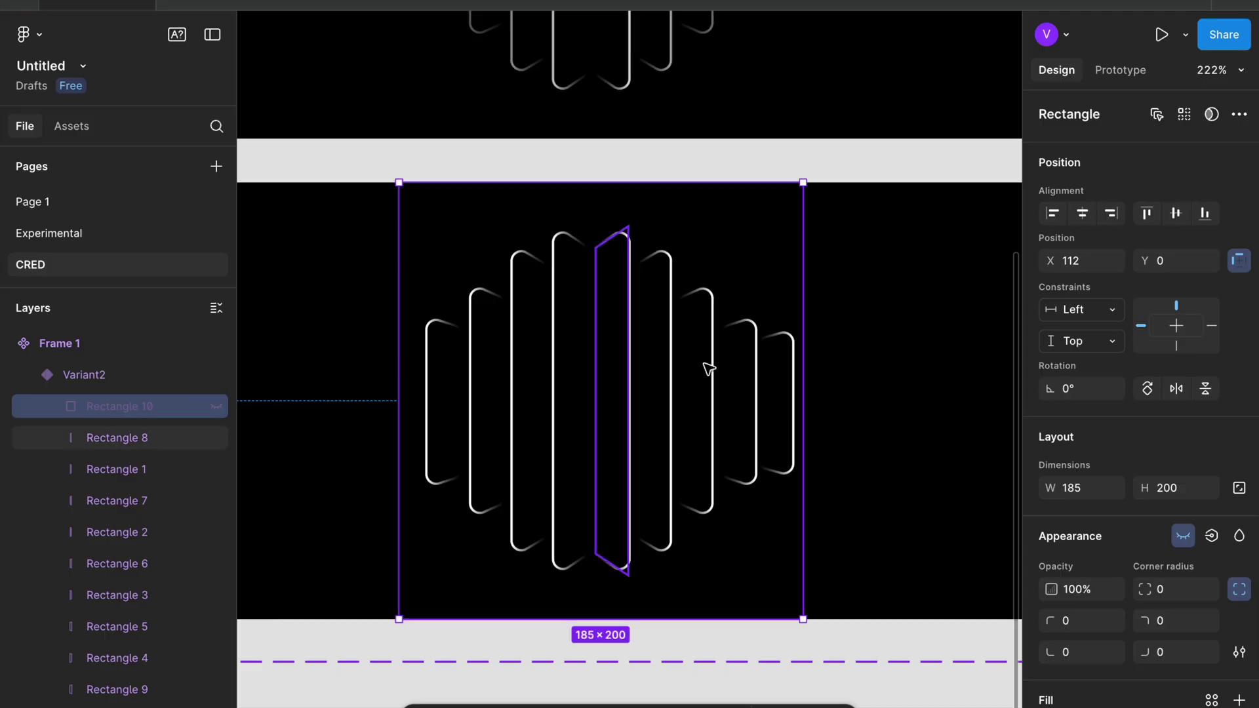
Move Variant2's rightmost bar 20 px left and stretch it taller at top and bottom.
click(790, 385)
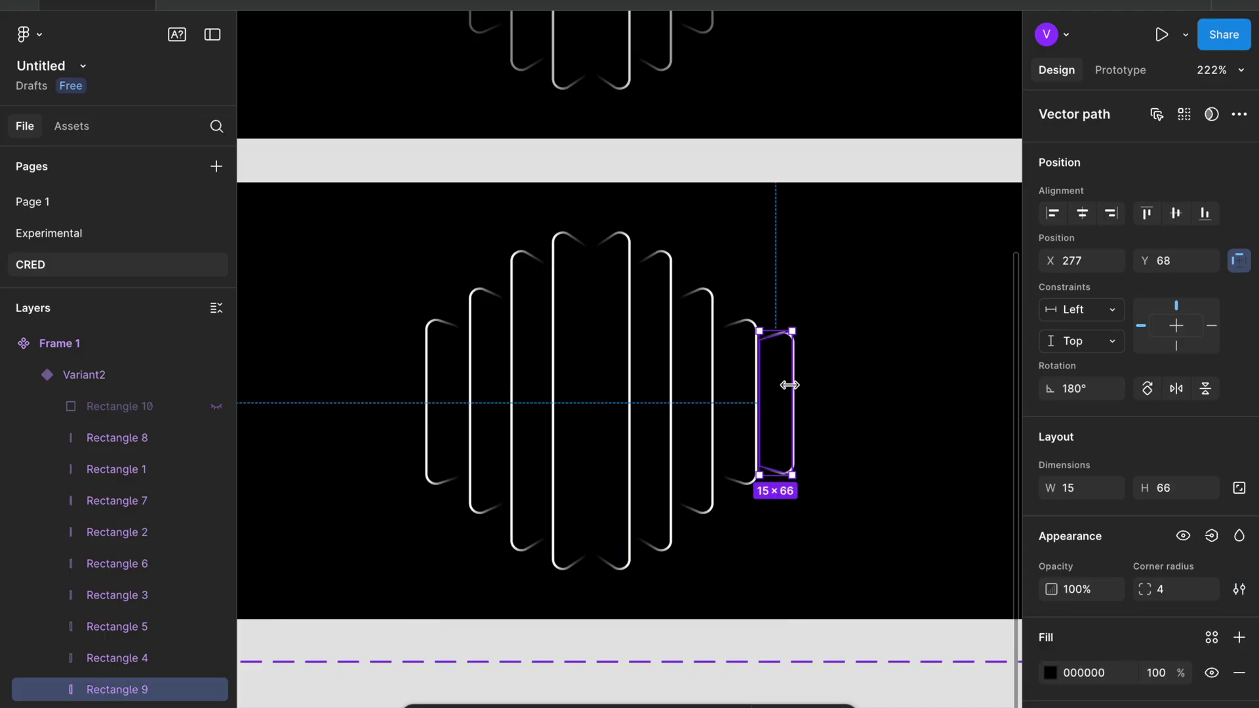
scroll(789, 385, up, 5)
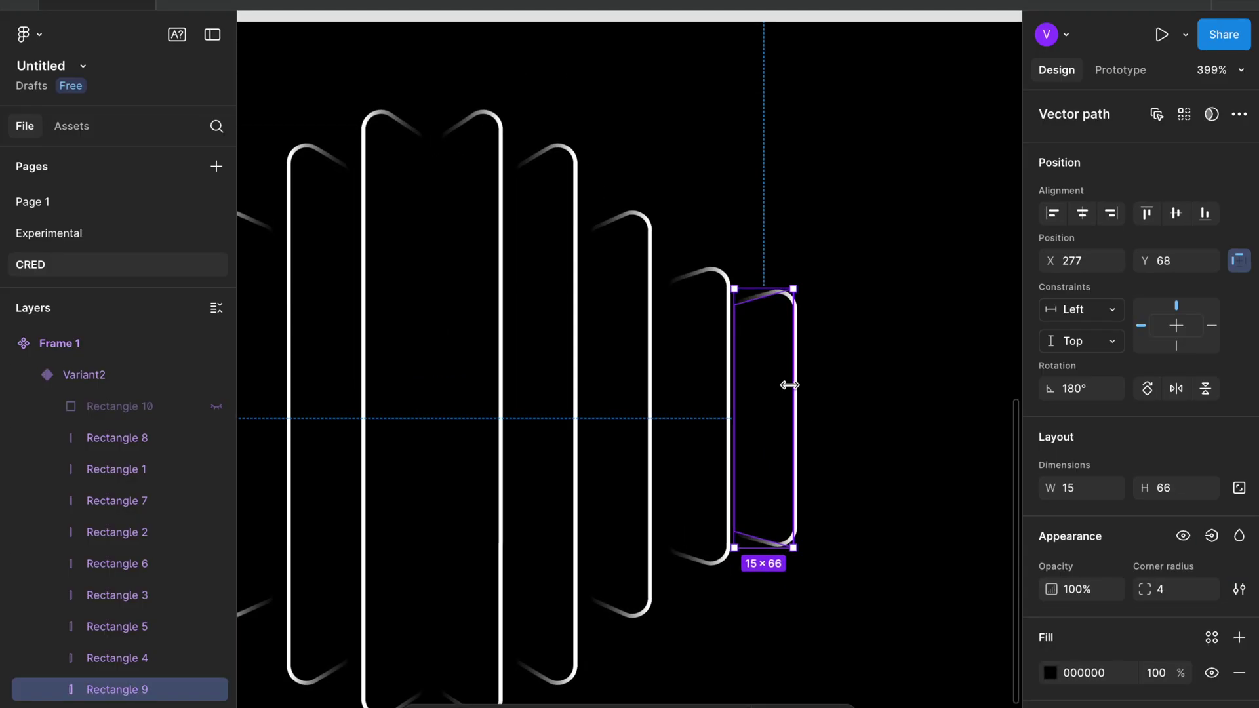
key(shift+Left)
key(shift+Left)
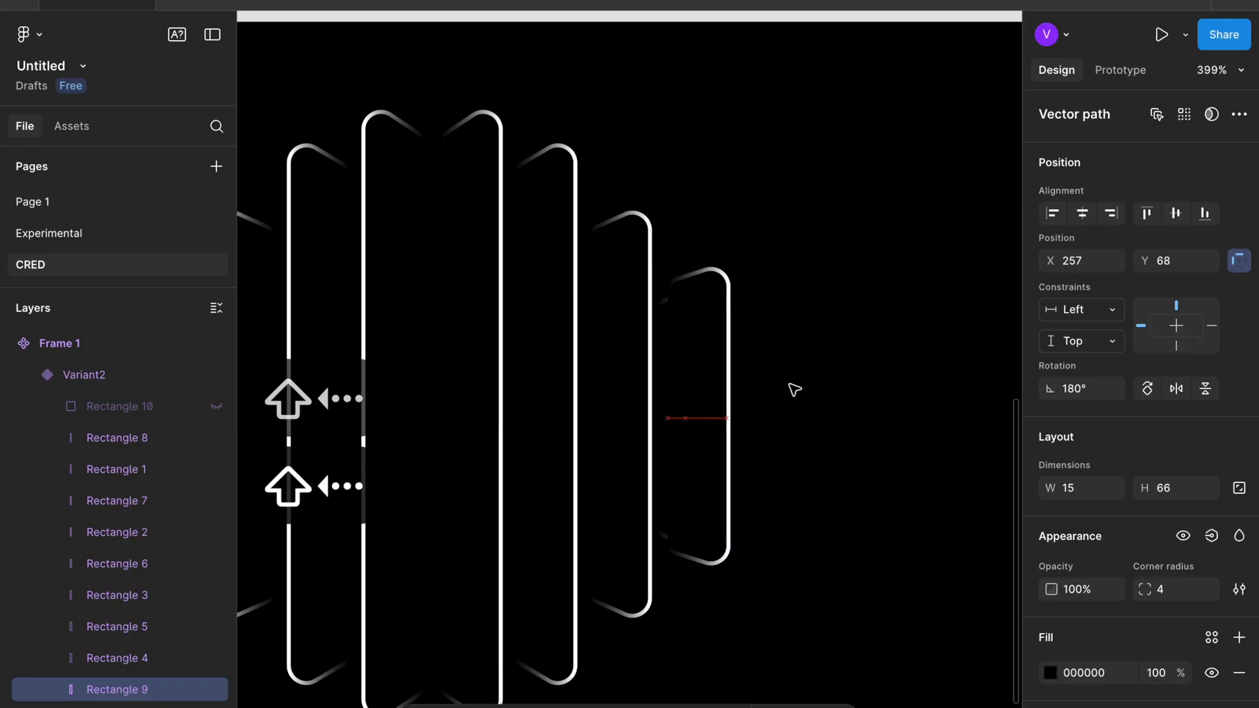
scroll(706, 324, up, 5)
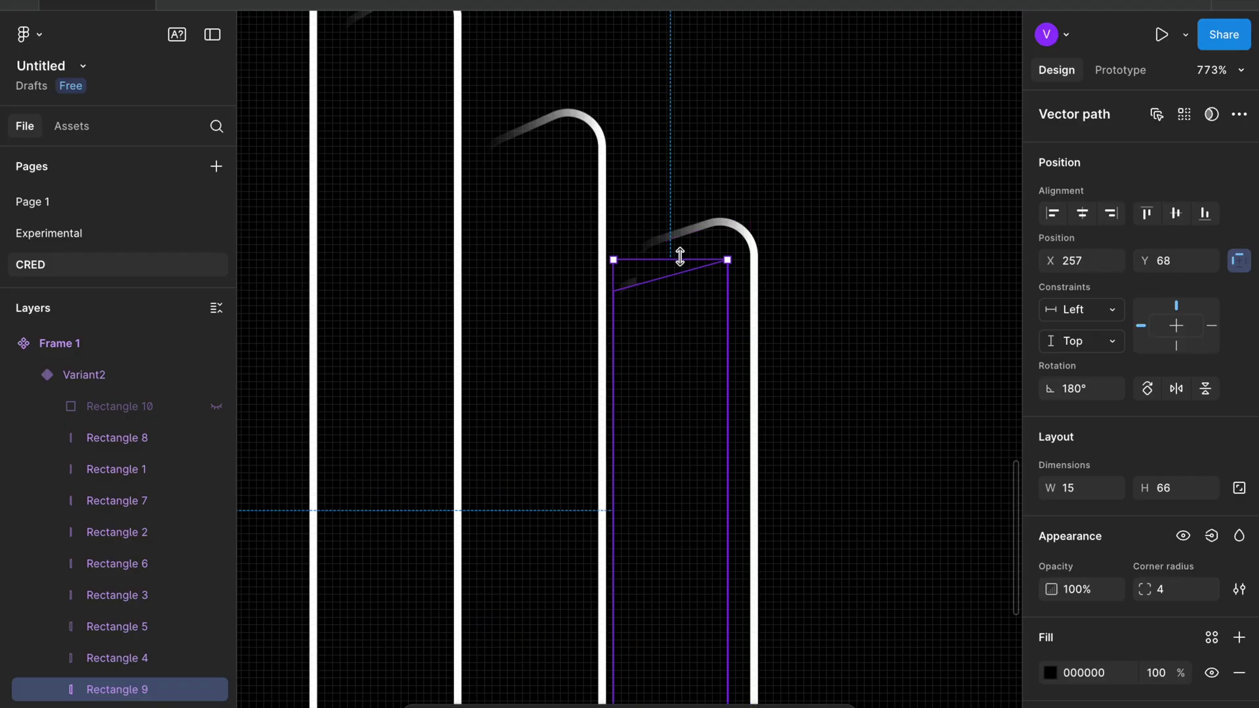
drag(680, 249, 680, 224)
scroll(682, 229, down, 5)
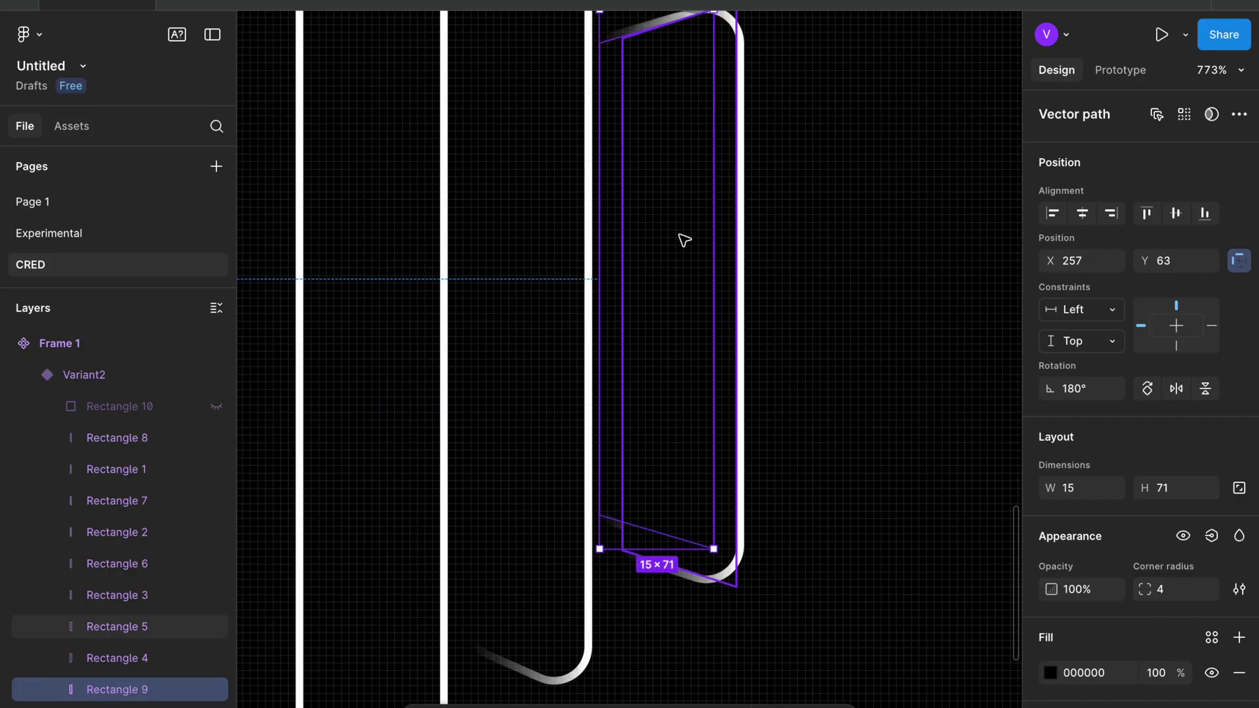
drag(681, 558, 676, 580)
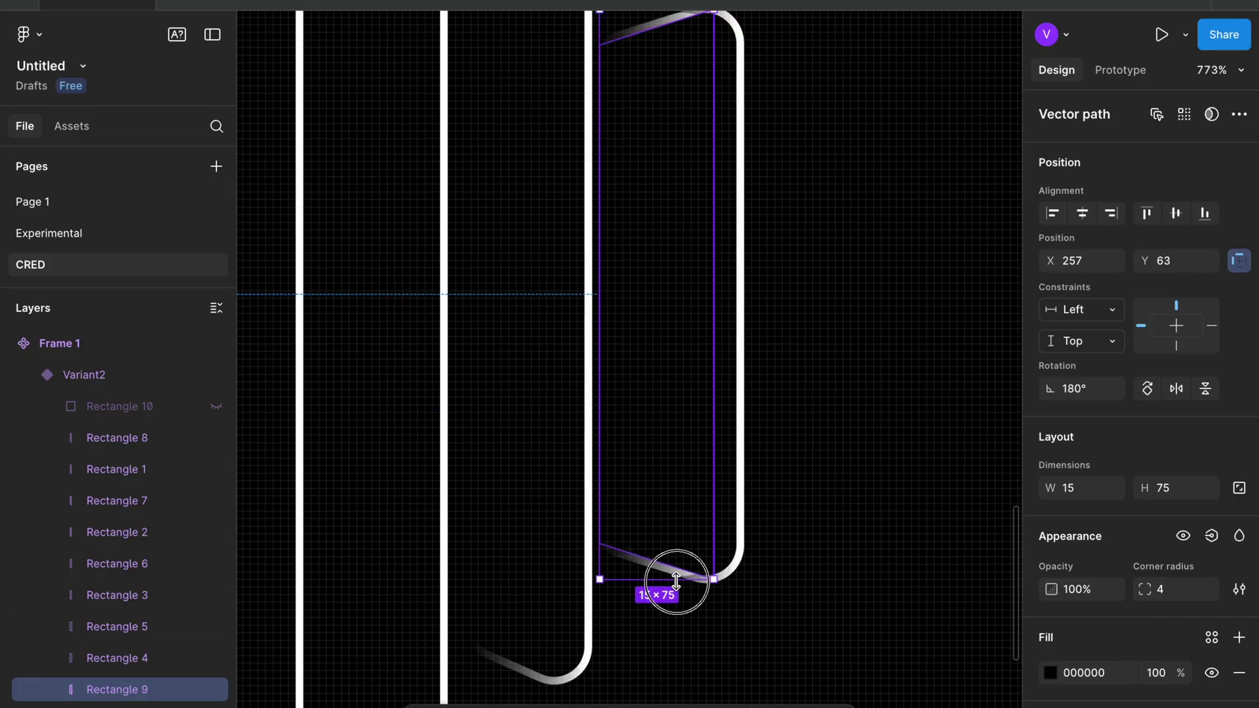
Fine-tune the rightmost bar to 15×77 at X 260, Y 62.
scroll(677, 581, down, 3)
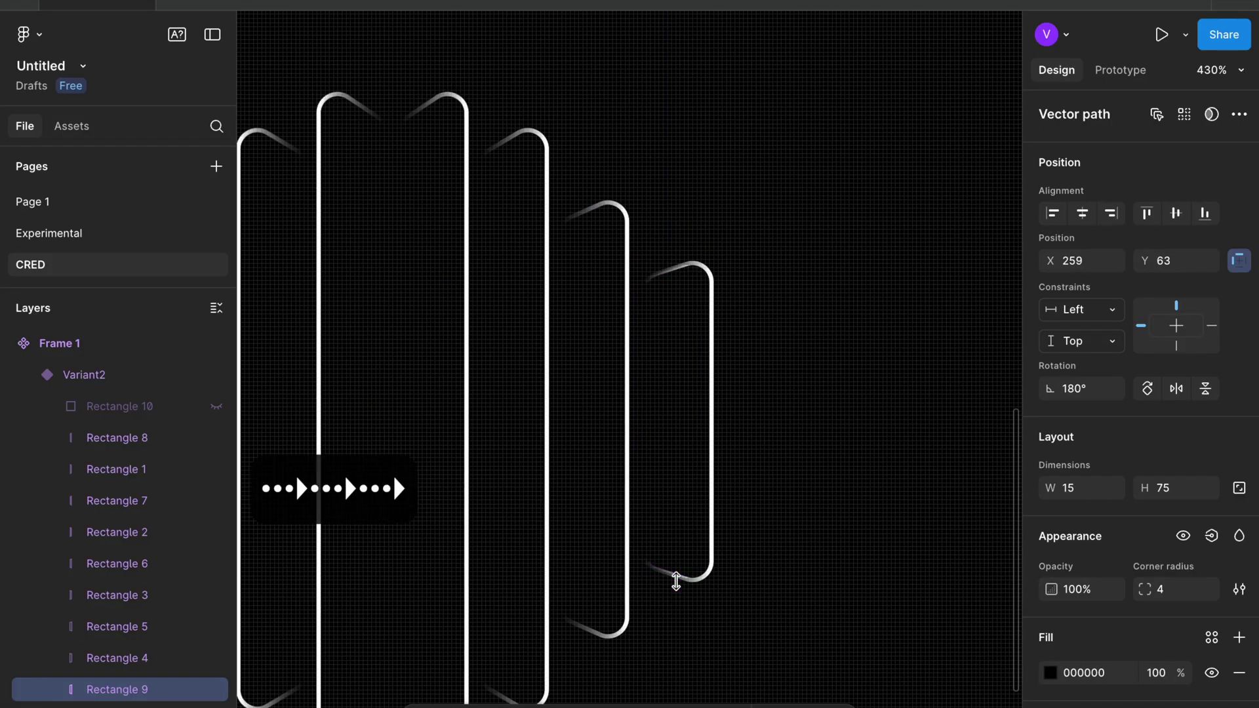
key(Left)
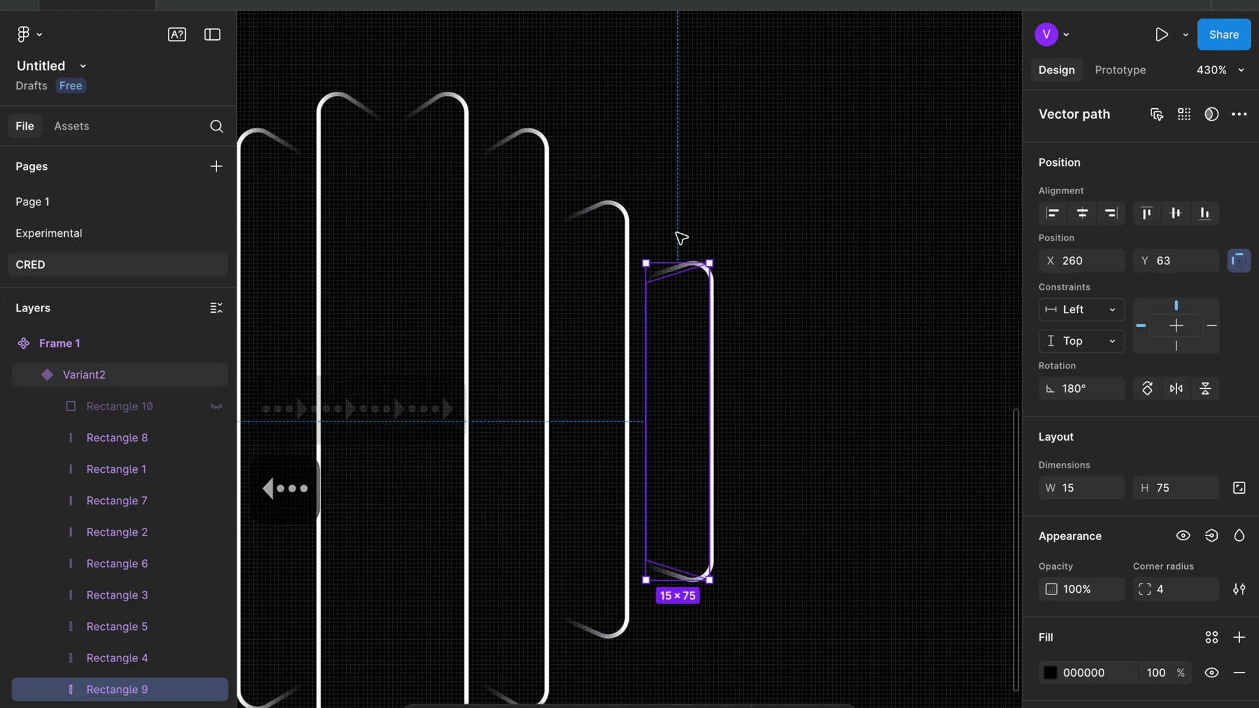
scroll(722, 282, up, 4)
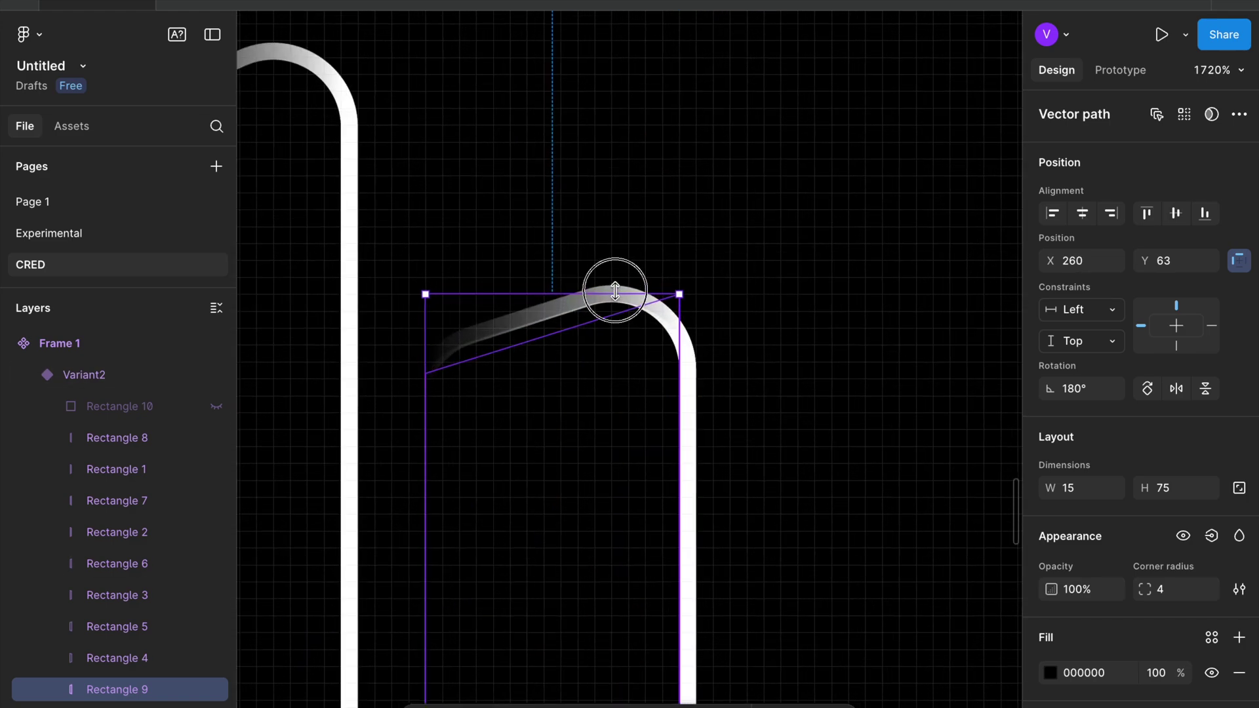
drag(615, 290, 613, 276)
scroll(613, 274, down, 5)
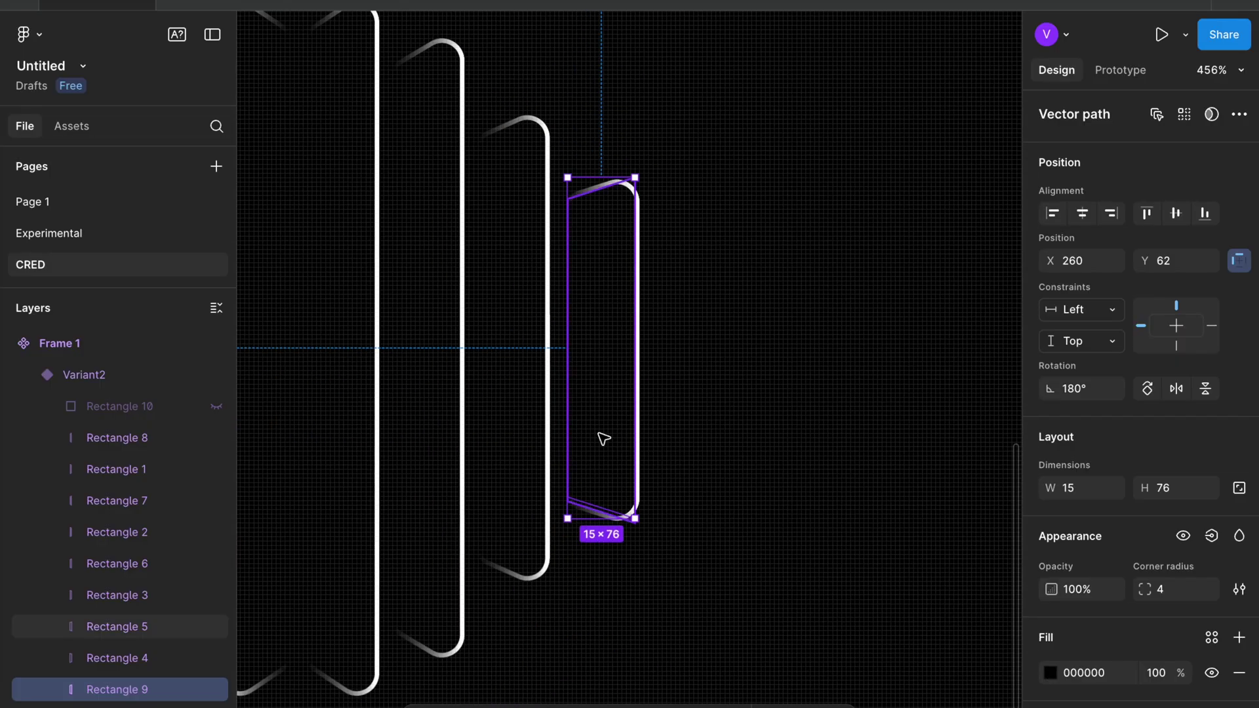
scroll(603, 515, up, 3)
drag(605, 514, 605, 523)
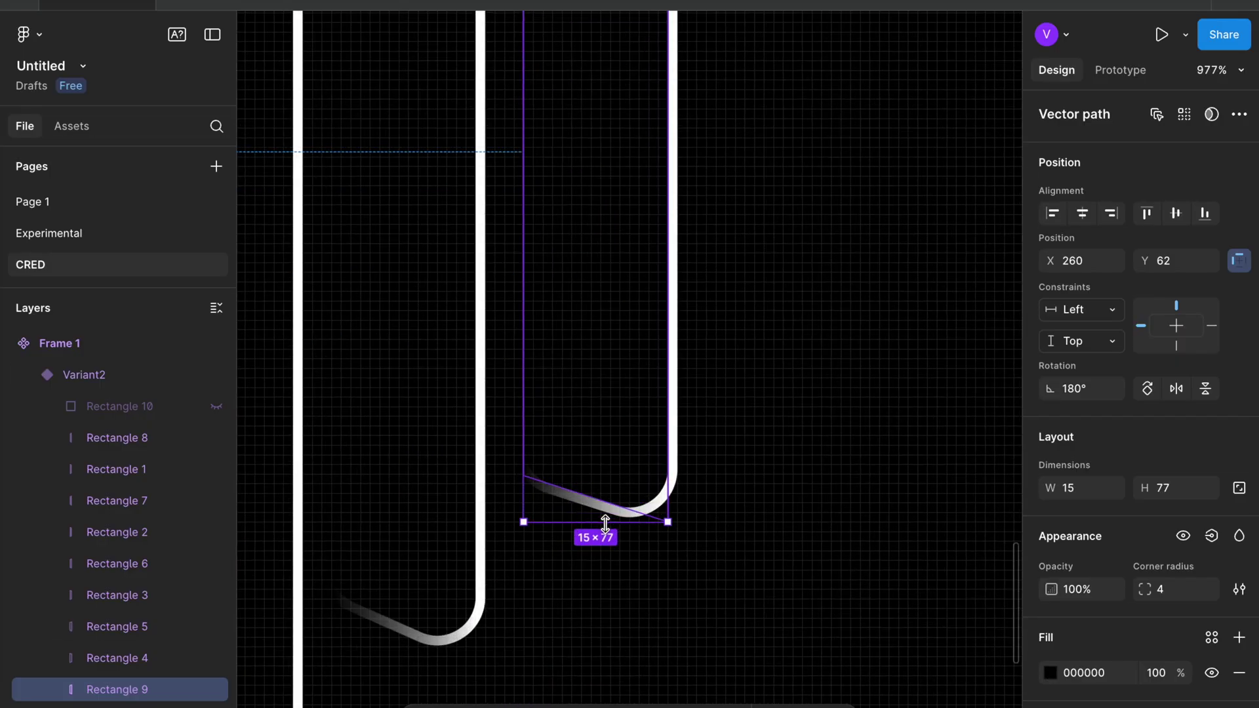
scroll(610, 538, down, 3)
click(624, 580)
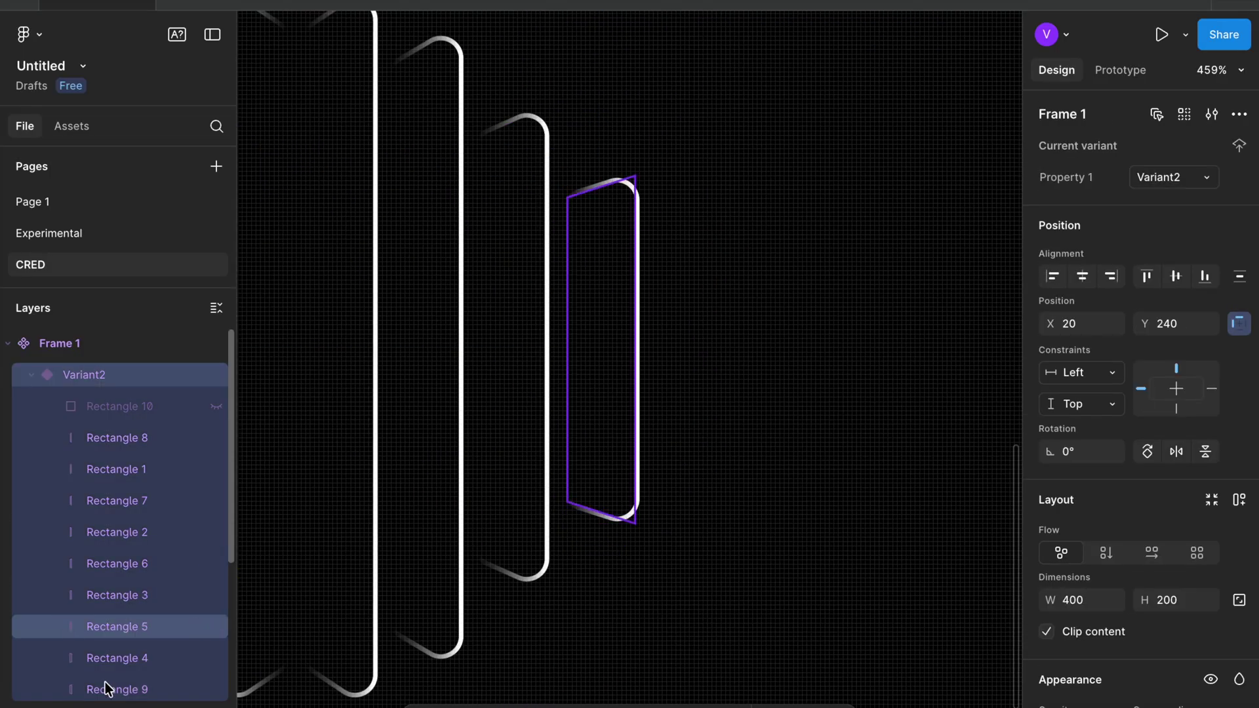
Move Rectangle 5 left to X 240 and stretch it to 106 tall.
click(115, 658)
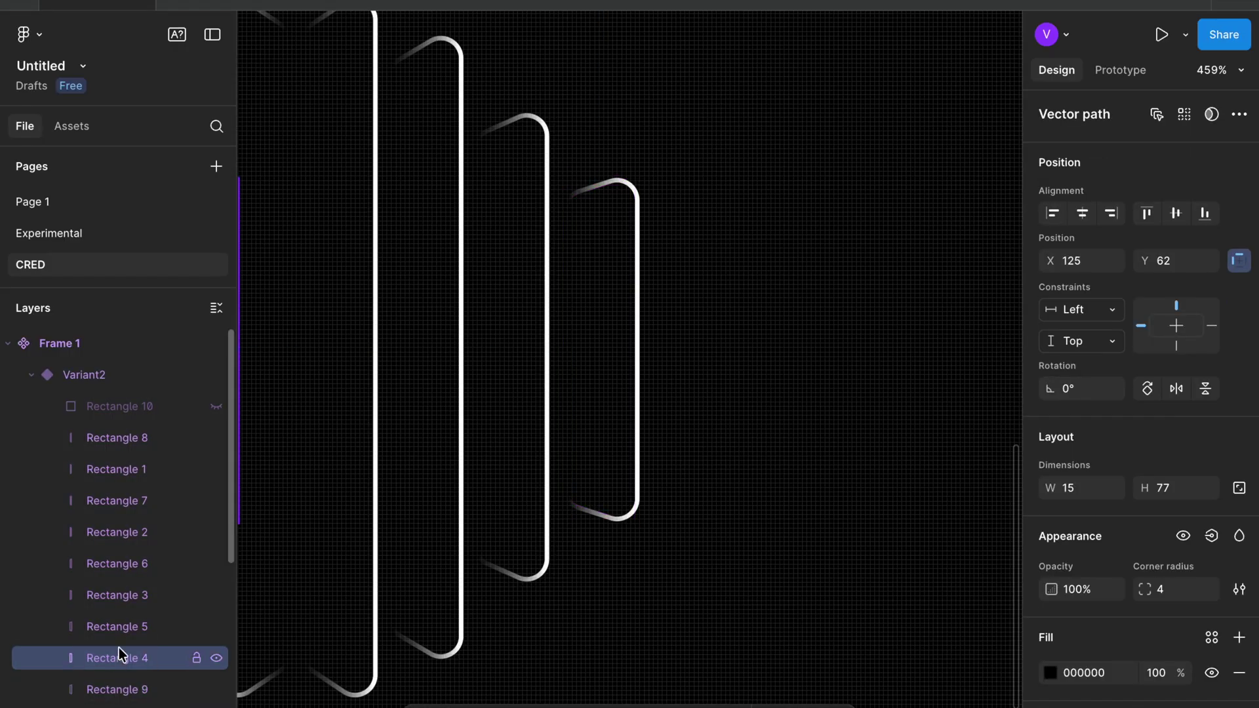
click(139, 621)
key(super+z)
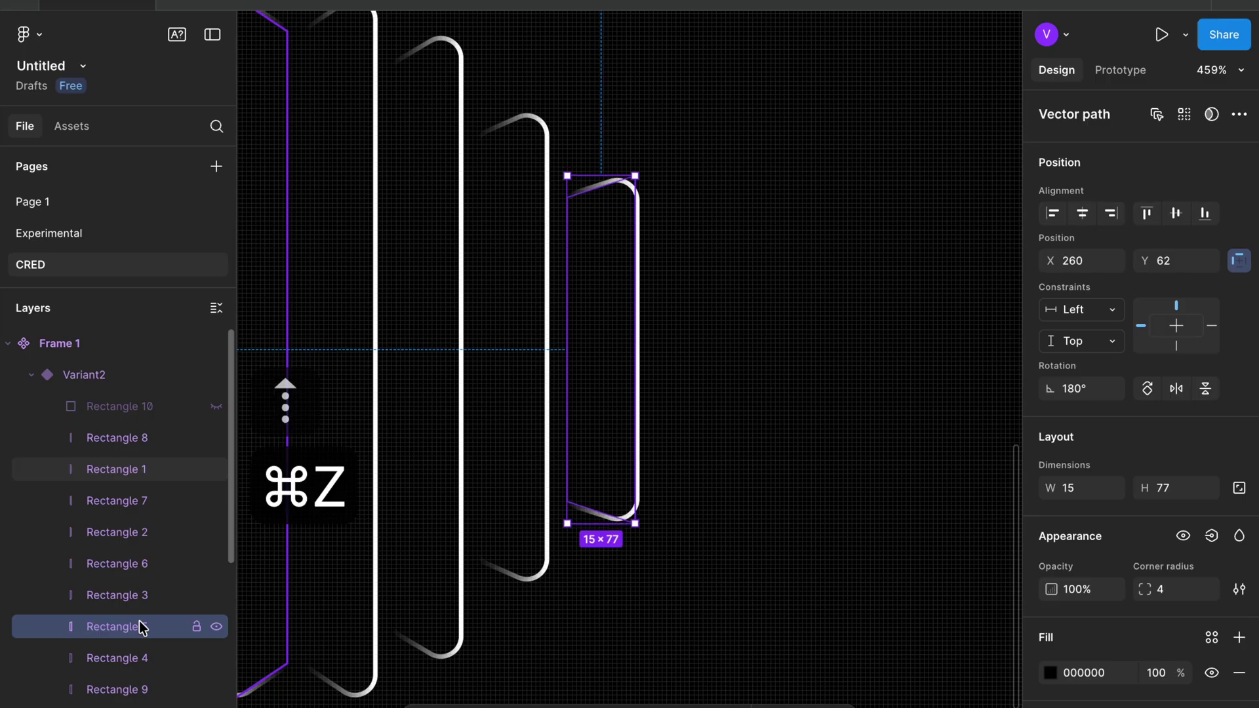
key(shift+Left)
key(shift+Left)
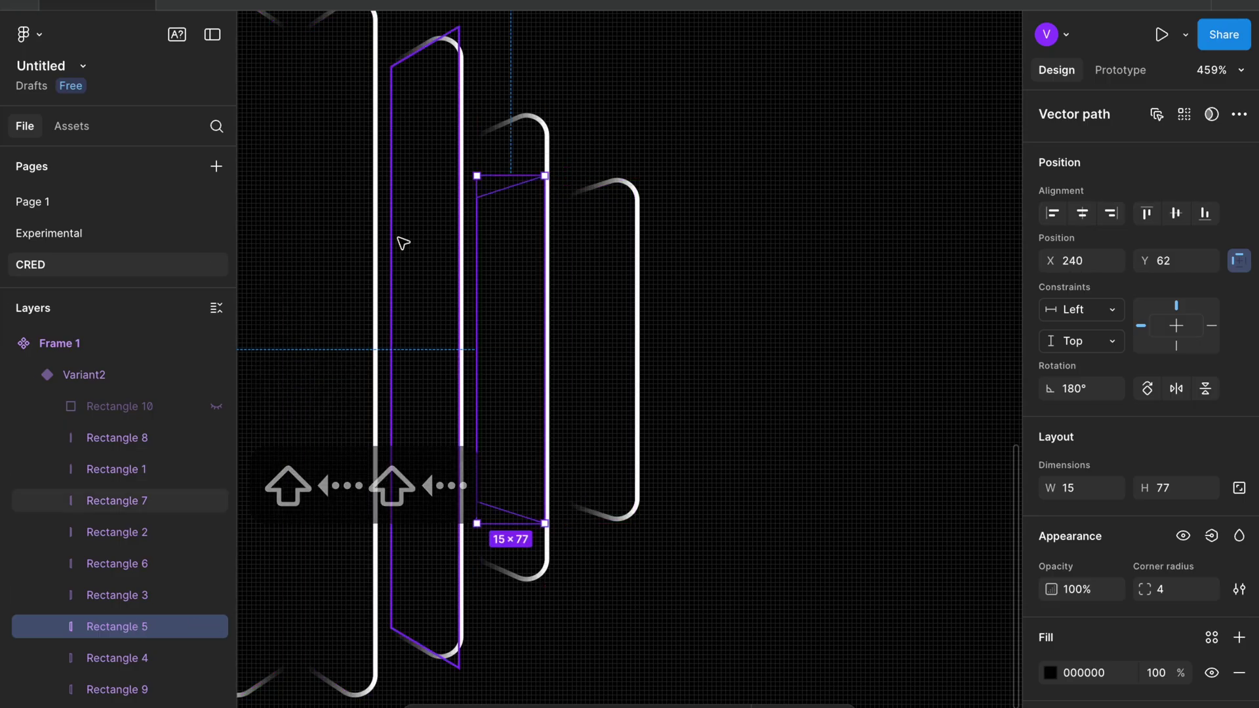
drag(512, 154, 513, 108)
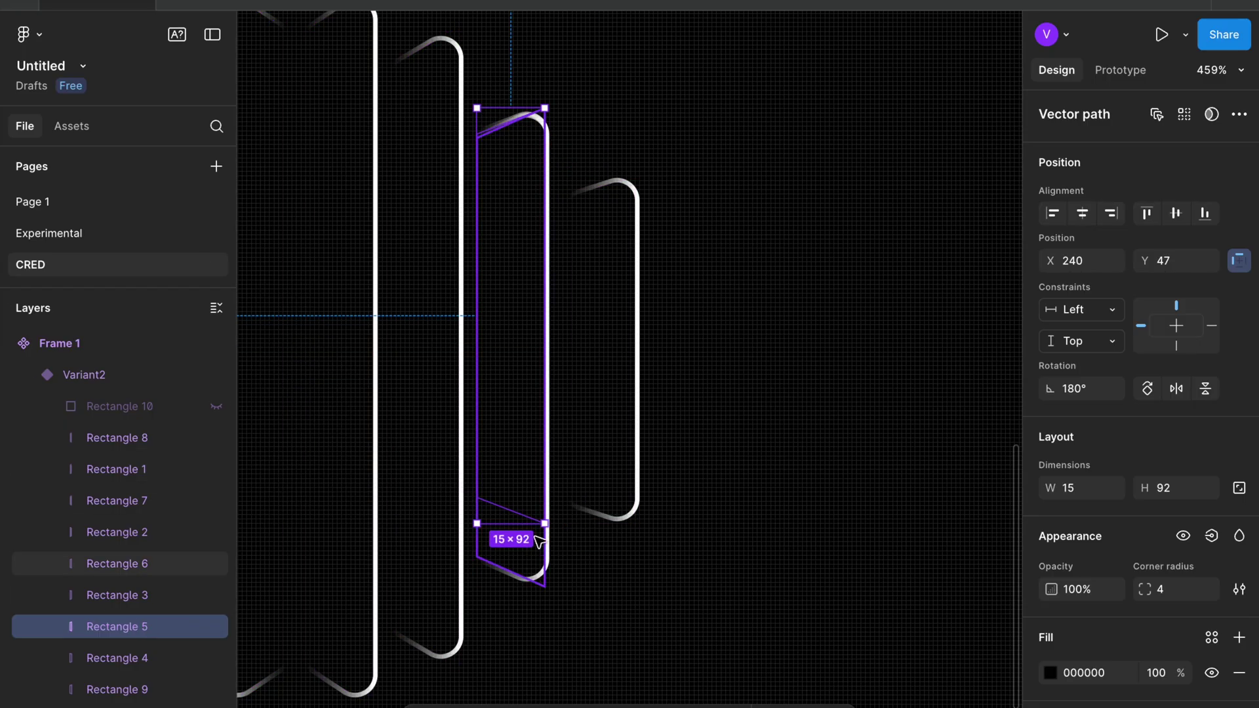
drag(518, 523, 507, 586)
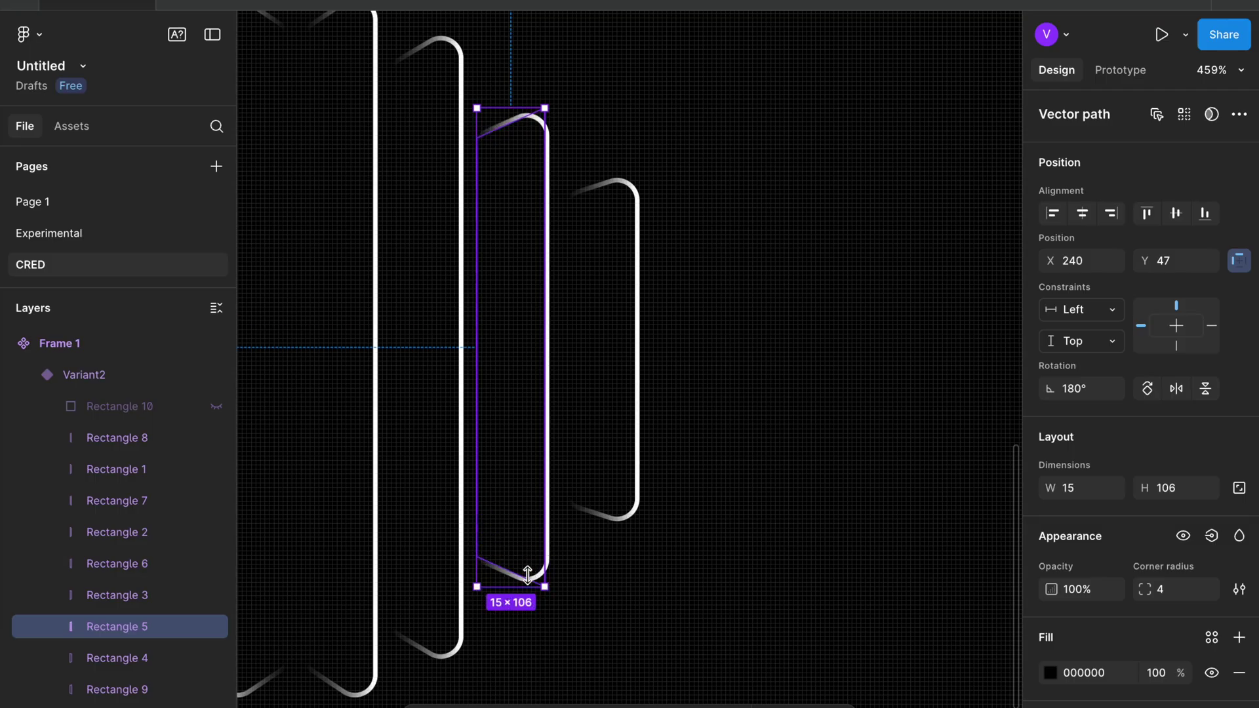
scroll(527, 575, left, 4)
Move Rectangle 6 left to about X 220 and stretch it to 140 tall.
click(139, 598)
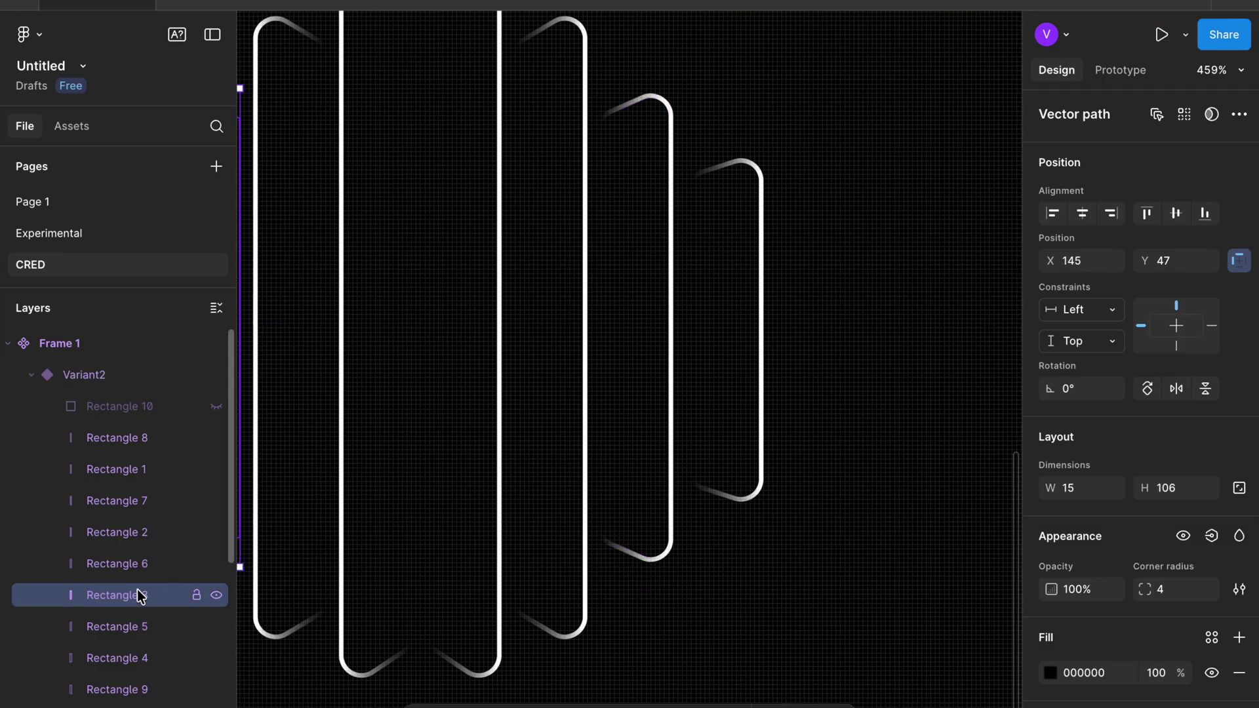
click(140, 565)
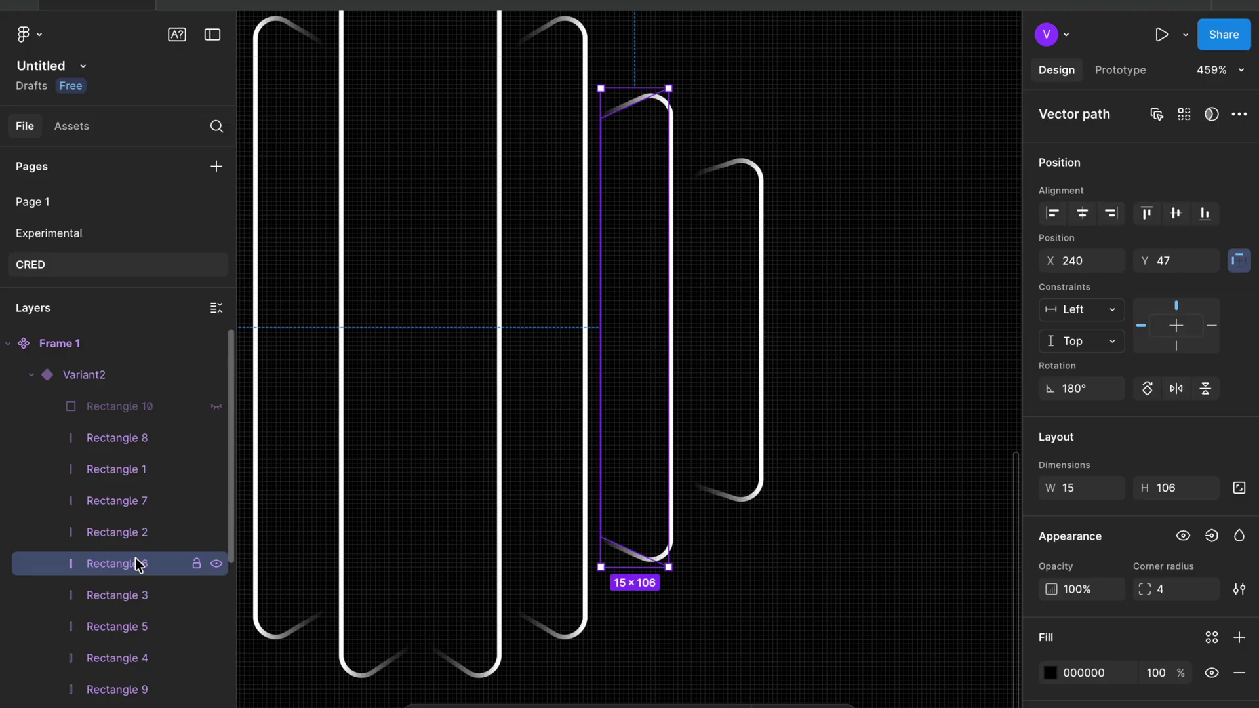
key(shift+Left)
key(shift+Left)
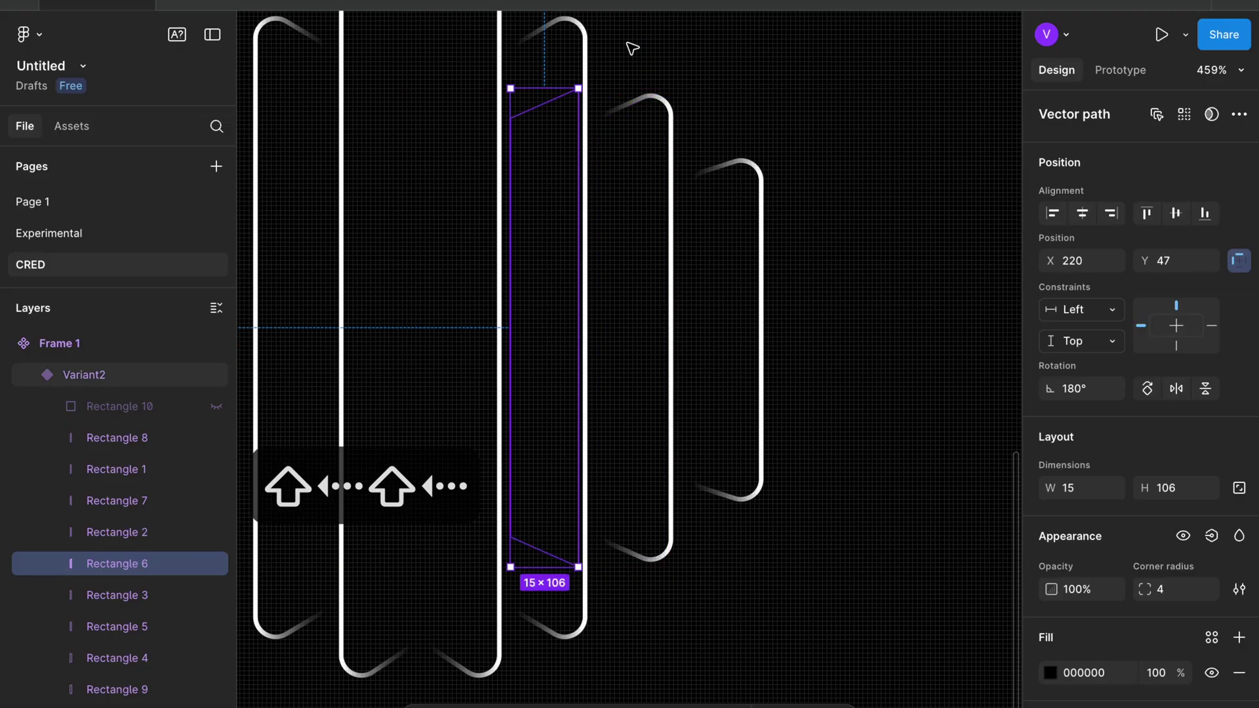
mouse_move(548, 89)
mouse_down()
mouse_move(548, 22)
mouse_move(557, 89)
mouse_up()
scroll(573, 484, down, 4)
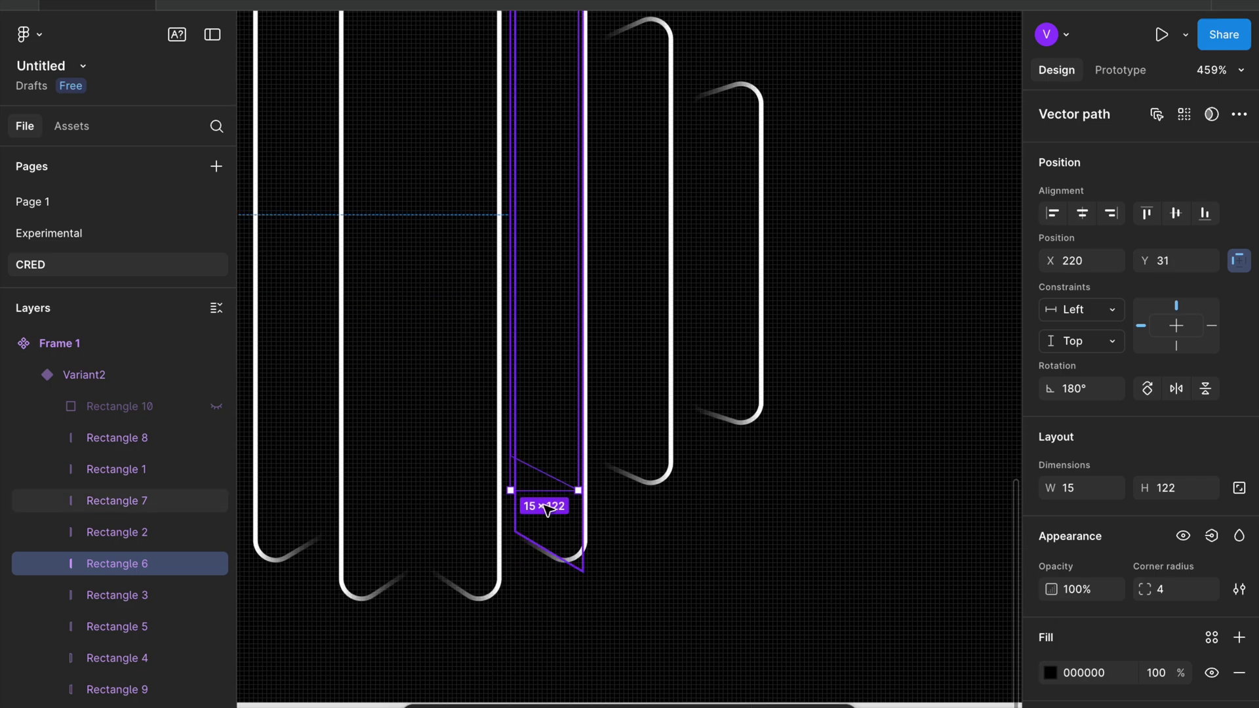
drag(545, 492, 544, 572)
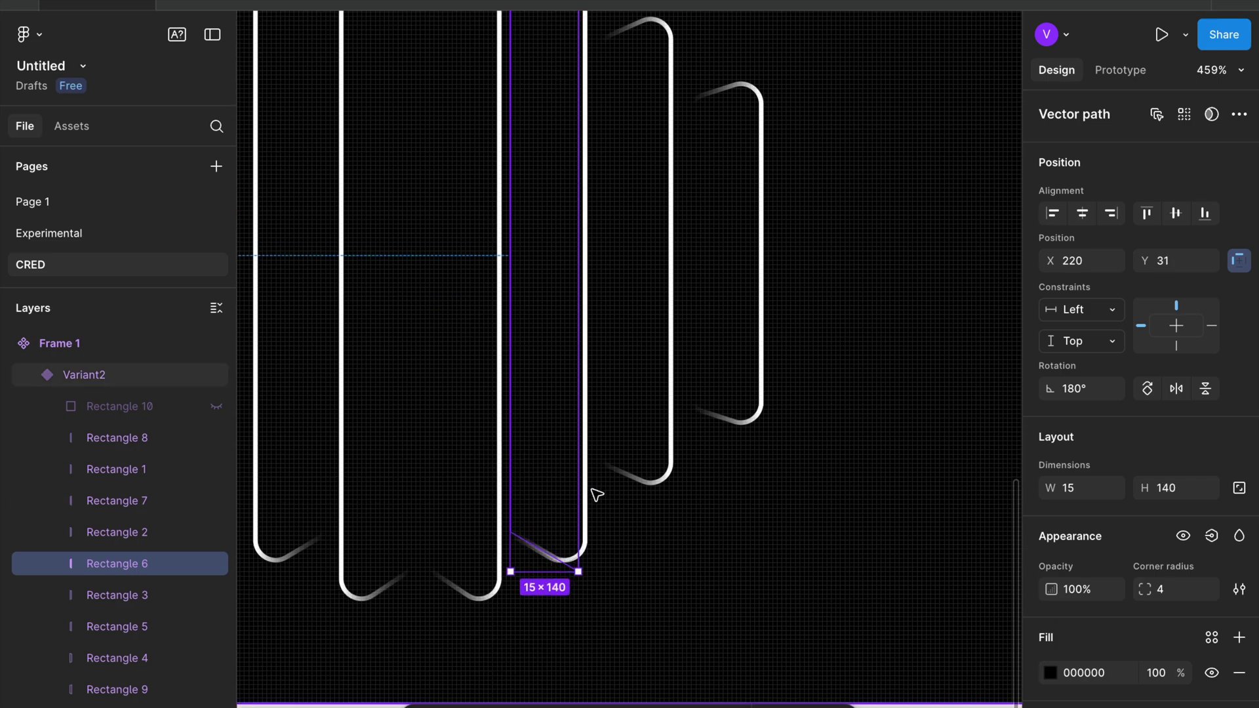
drag(576, 472, 579, 479)
scroll(579, 479, down, 3)
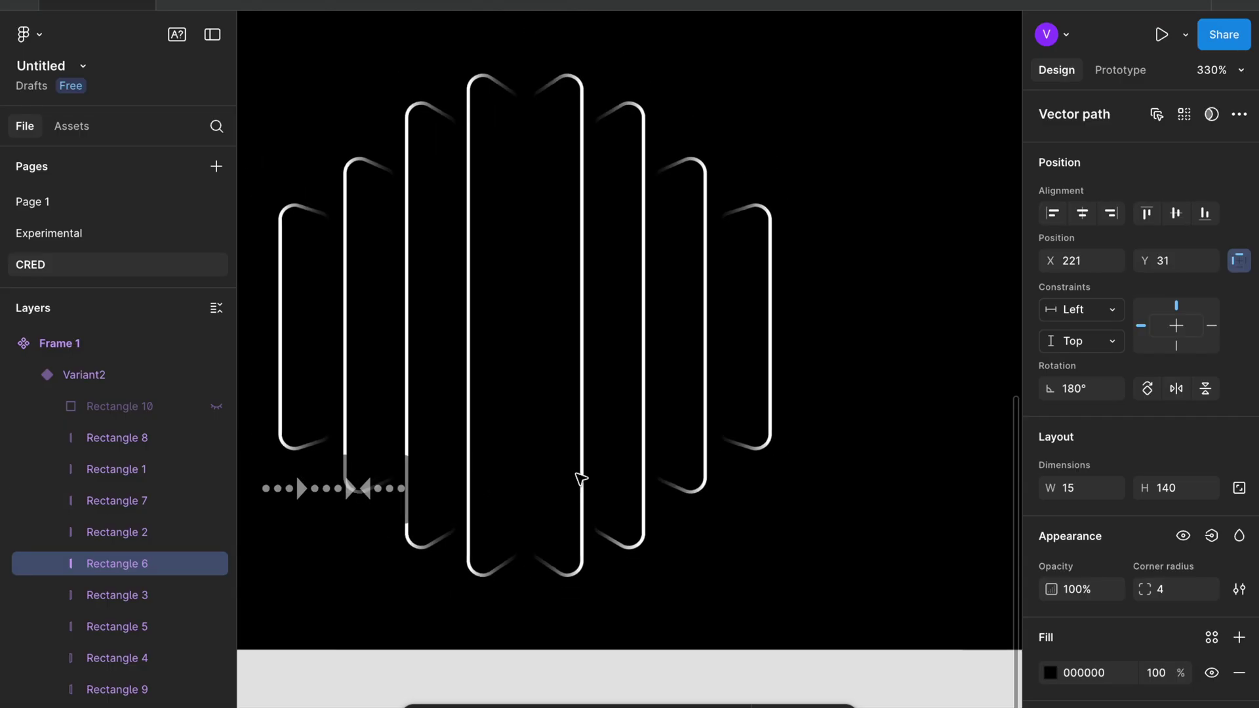
Move Rectangle 7 left toward the centre and stretch it to 160 tall.
click(136, 533)
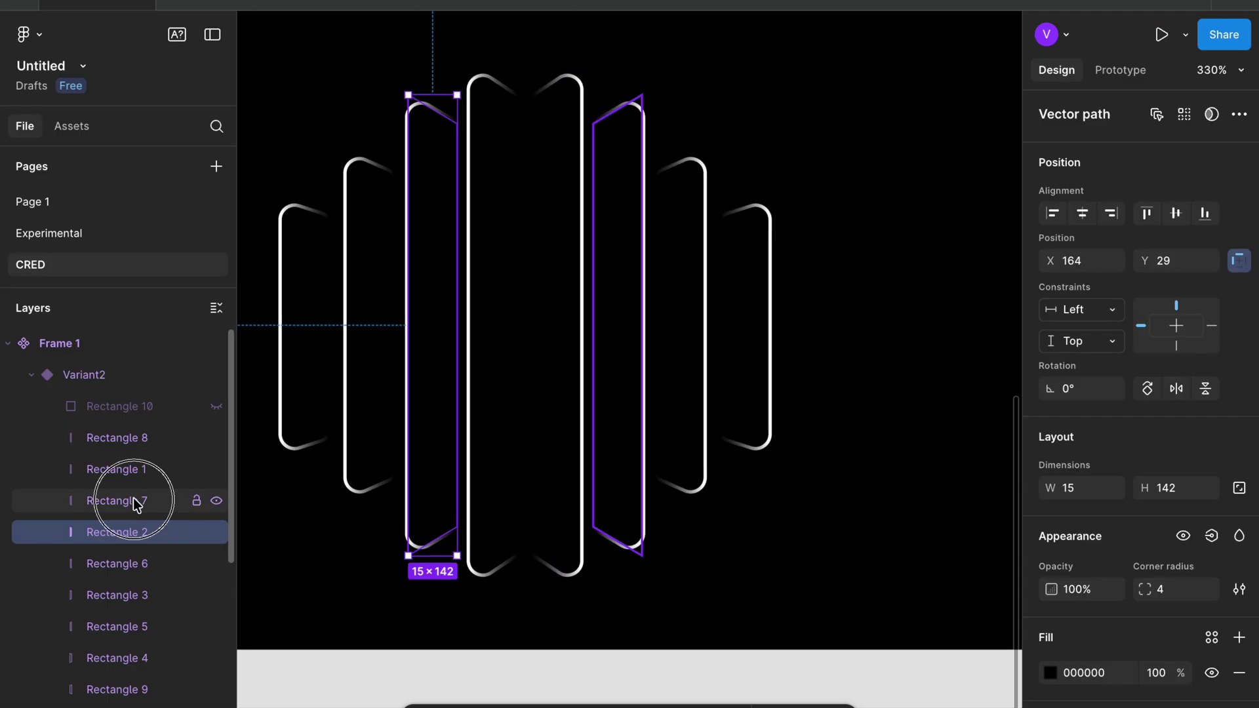
click(136, 501)
key(Left)
key(Left)
key(Left)
key(Left)
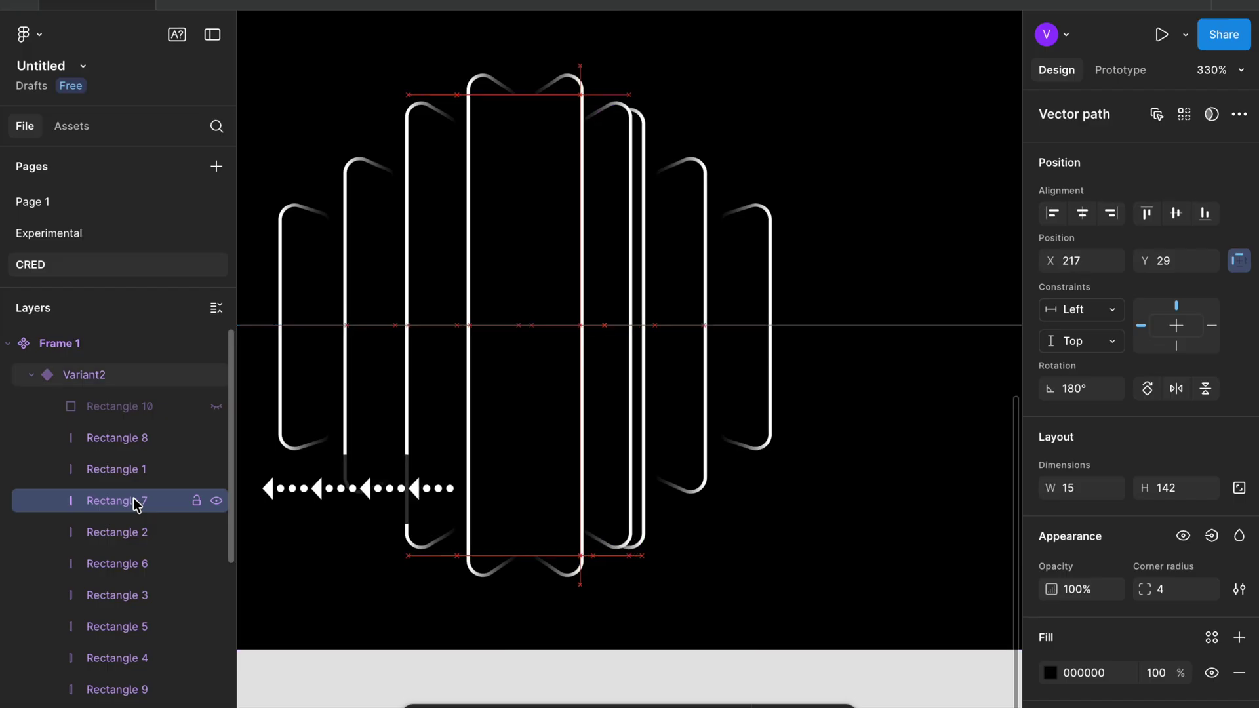
key(shift+Left)
key(shift+Left)
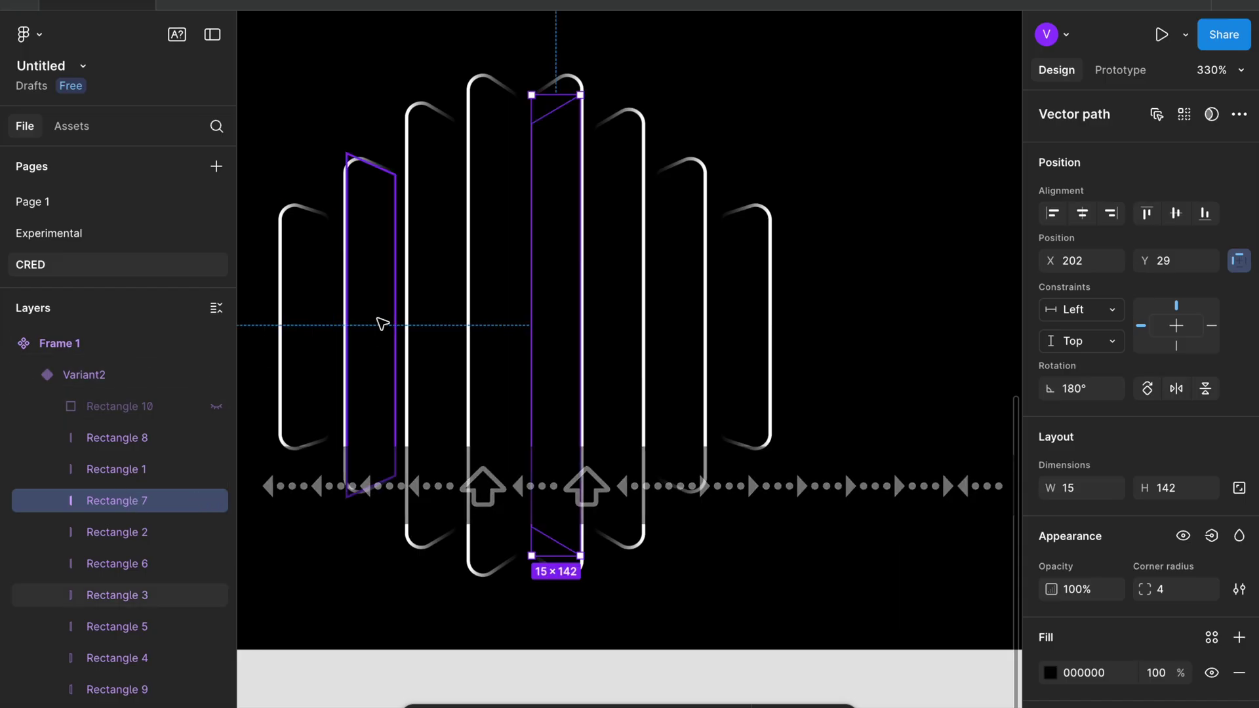
drag(550, 92, 551, 66)
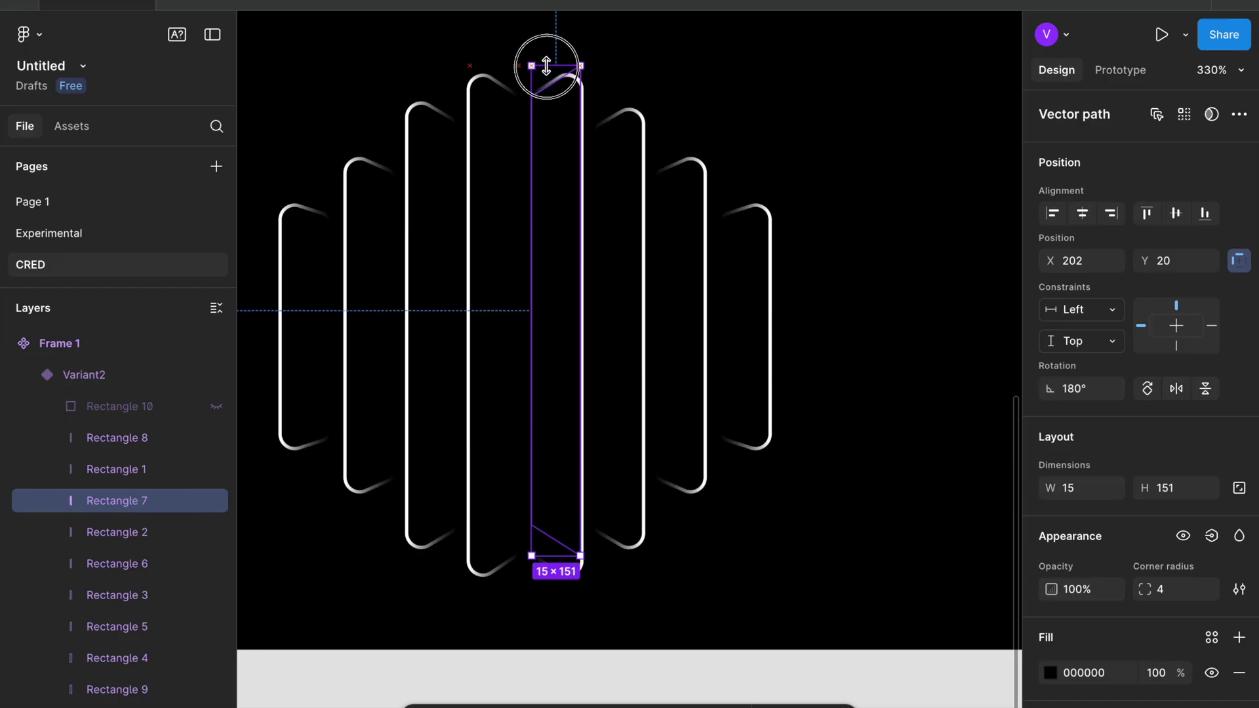
drag(552, 558, 552, 587)
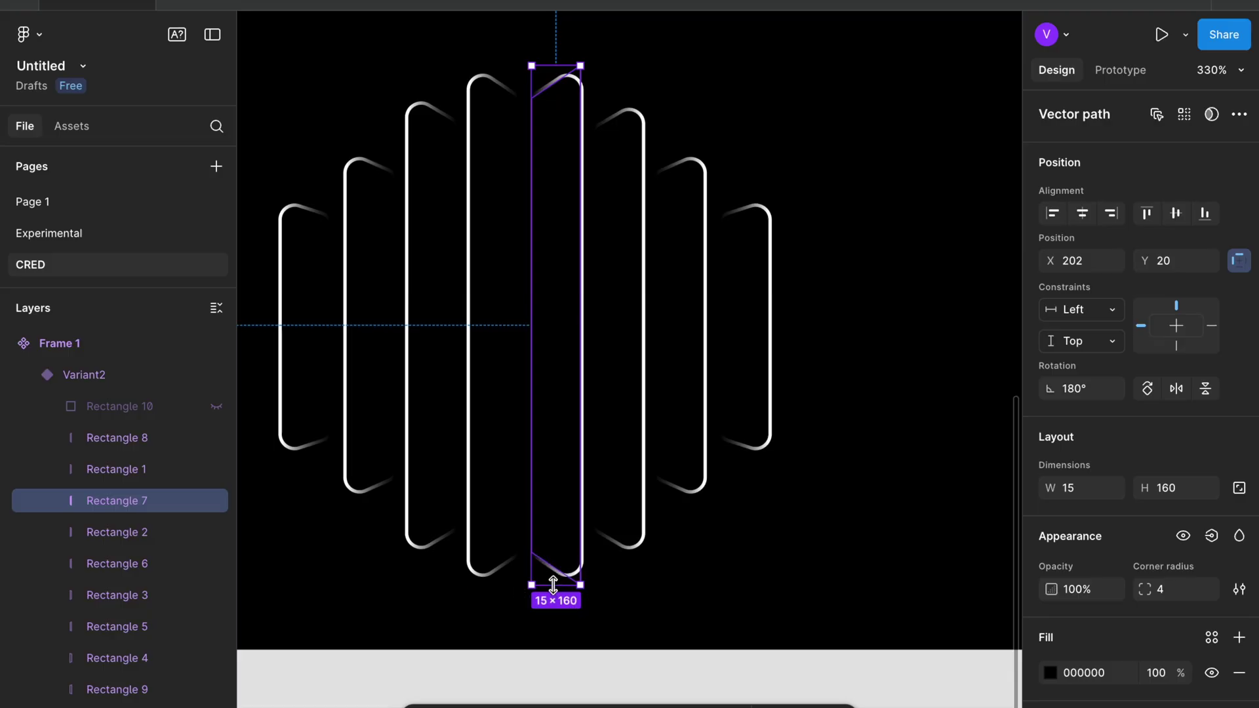
key(Escape)
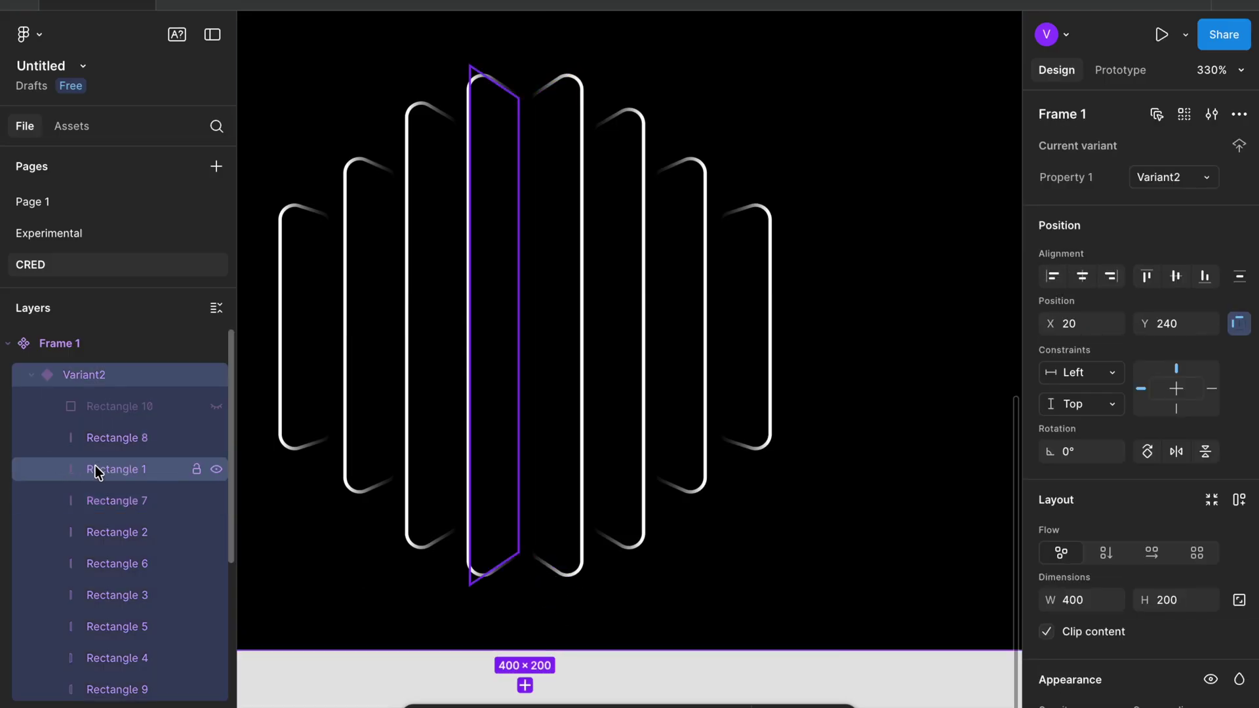
Mirror Rectangle 8 horizontally so it slants the other way.
click(95, 447)
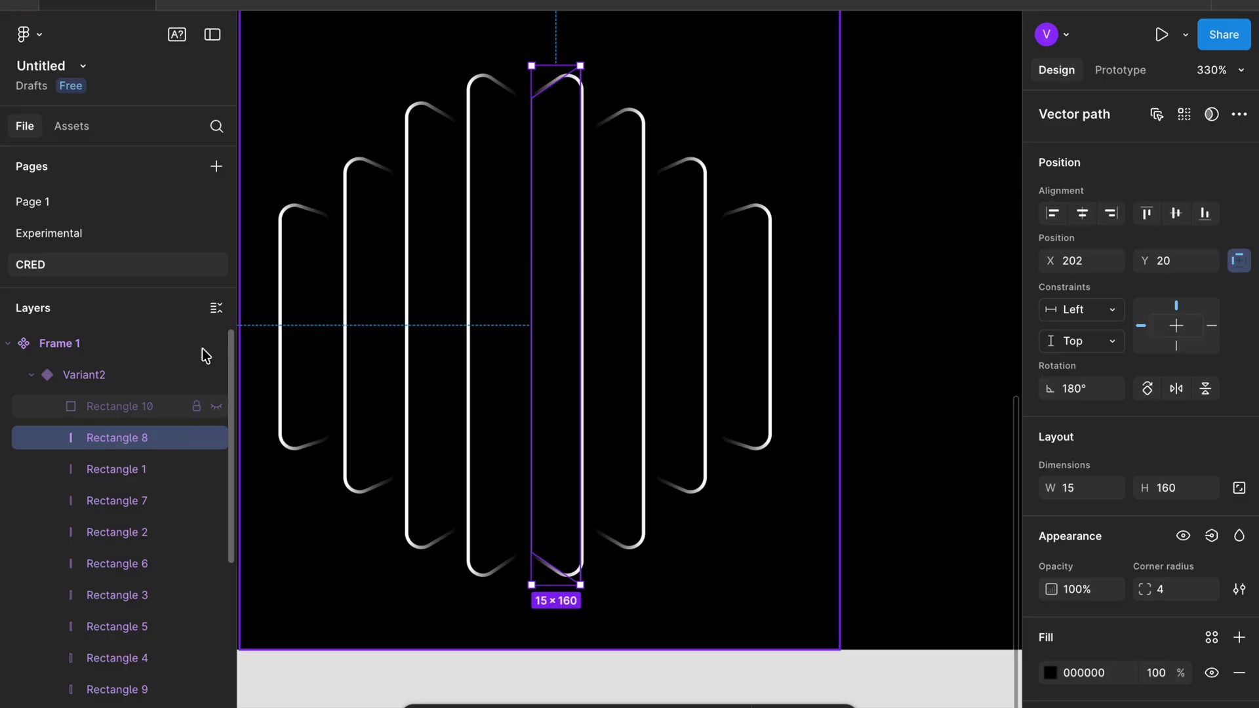
drag(583, 234, 469, 252)
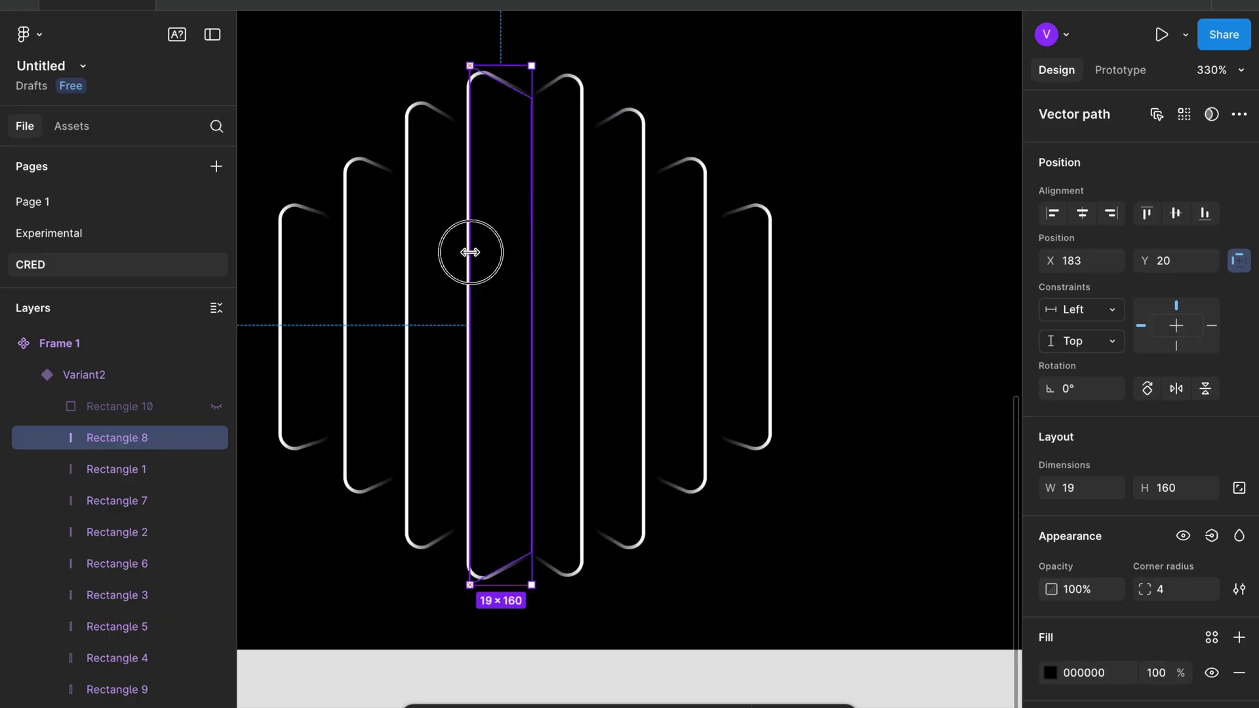
scroll(469, 276, down, 3)
scroll(468, 277, left, 2)
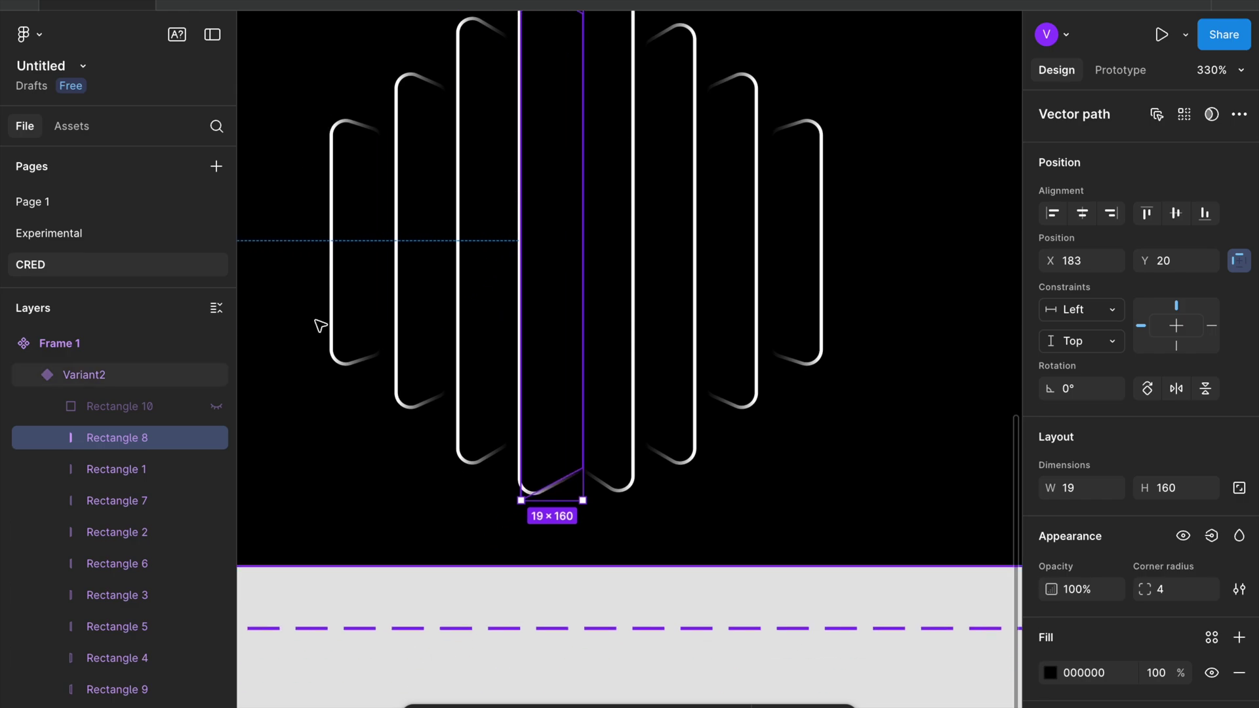
Move Rectangle 1 left to about X 168 and shorten it.
click(121, 470)
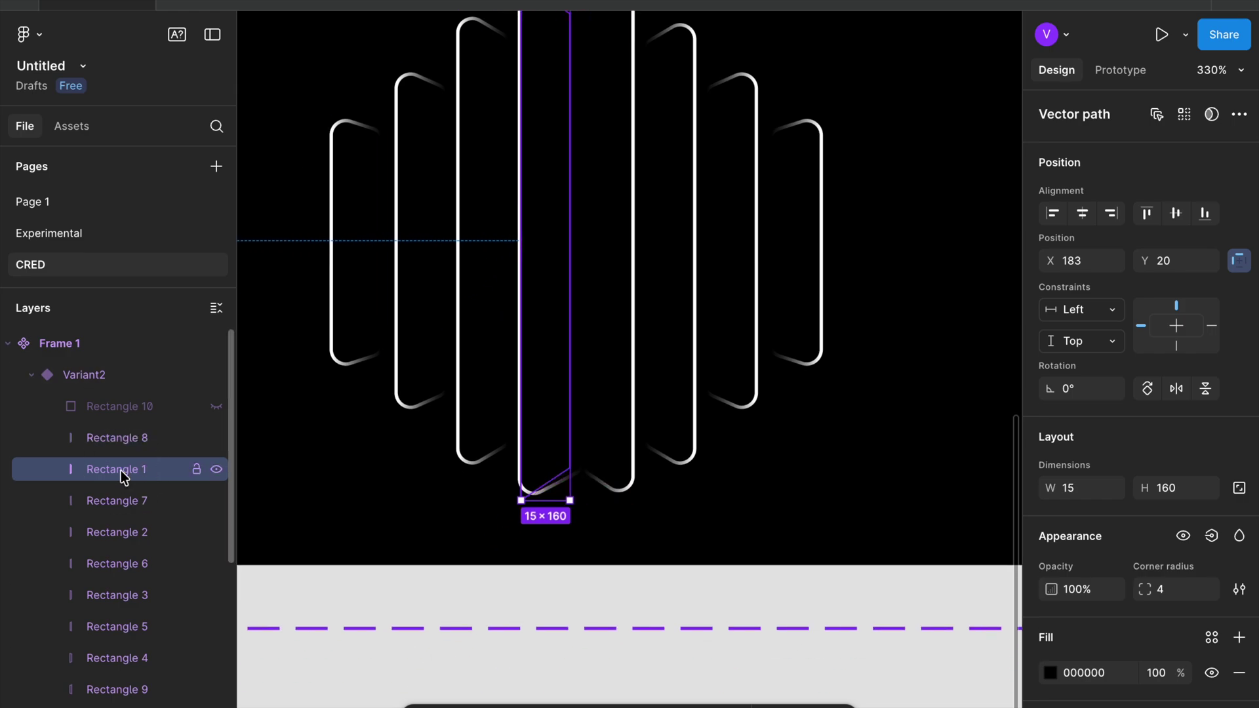
key(shift+Left)
key(Left)
key(Left)
key(Left)
key(Left)
key(Left)
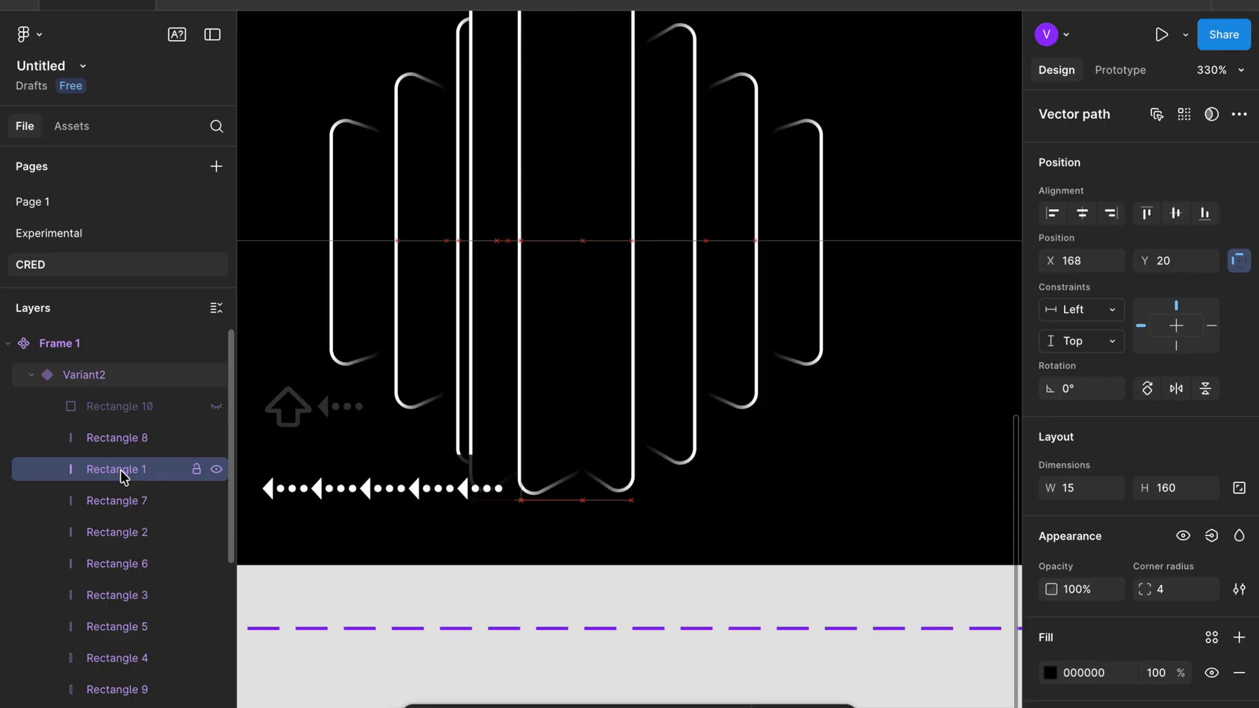
key(Left)
key(Left)
key(Left)
key(Left)
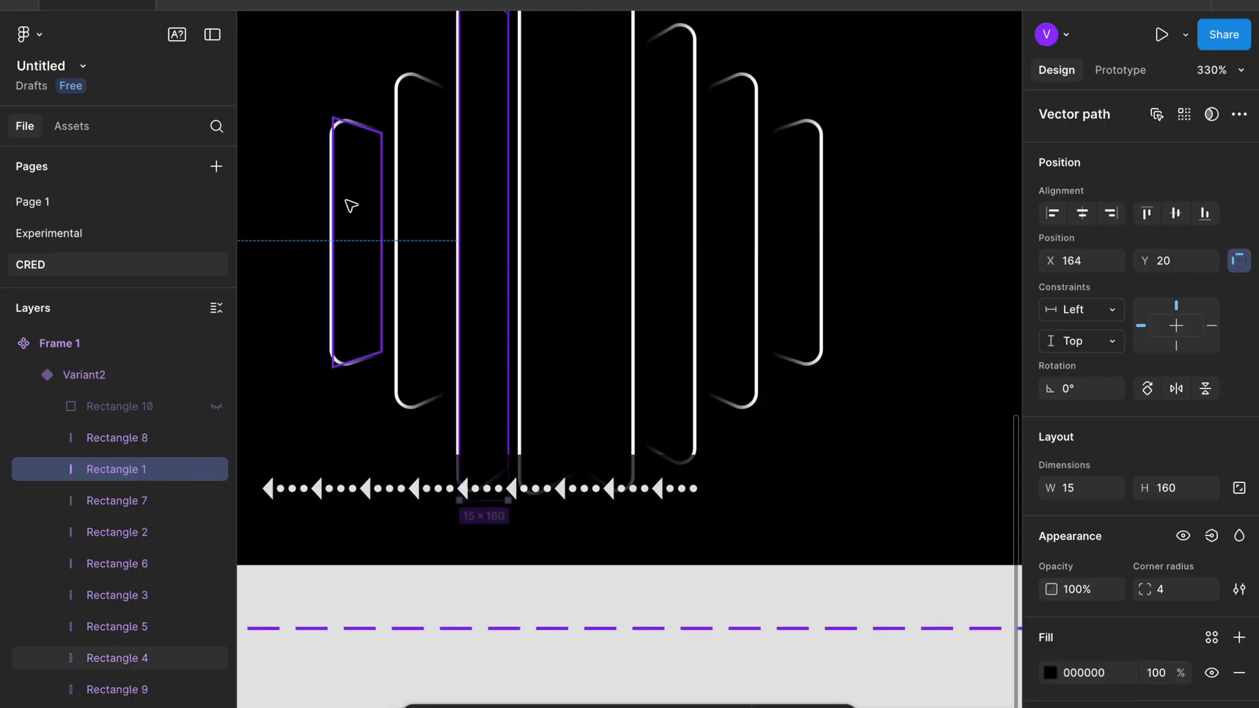
scroll(351, 206, up, 3)
drag(519, 86, 522, 112)
scroll(523, 115, down, 5)
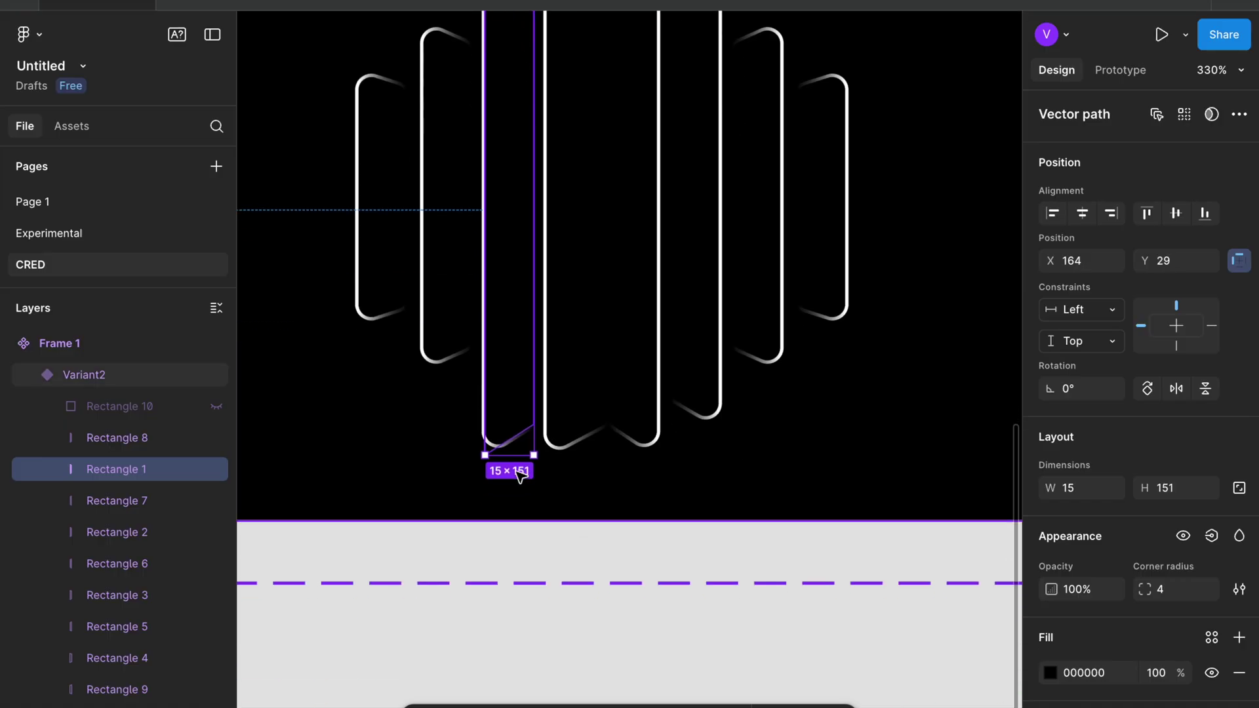
drag(513, 454, 514, 426)
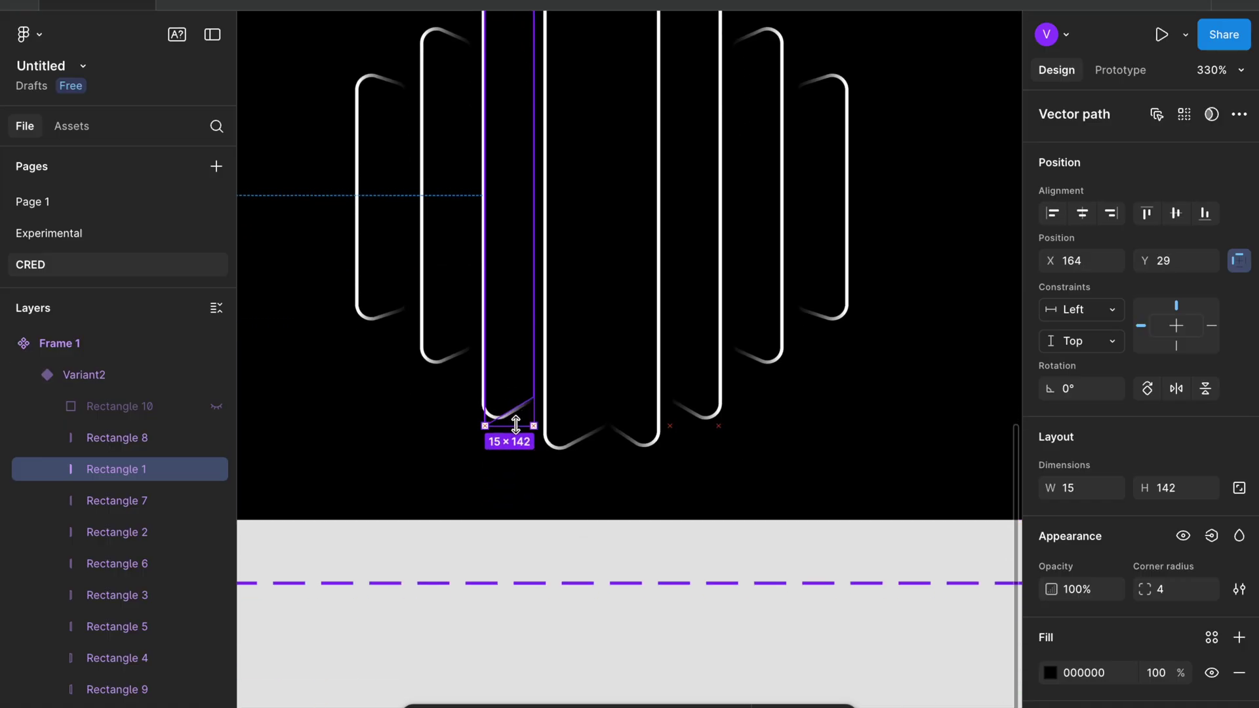
Move Rectangle 2 left to X 144 and shorten it.
click(117, 483)
click(116, 496)
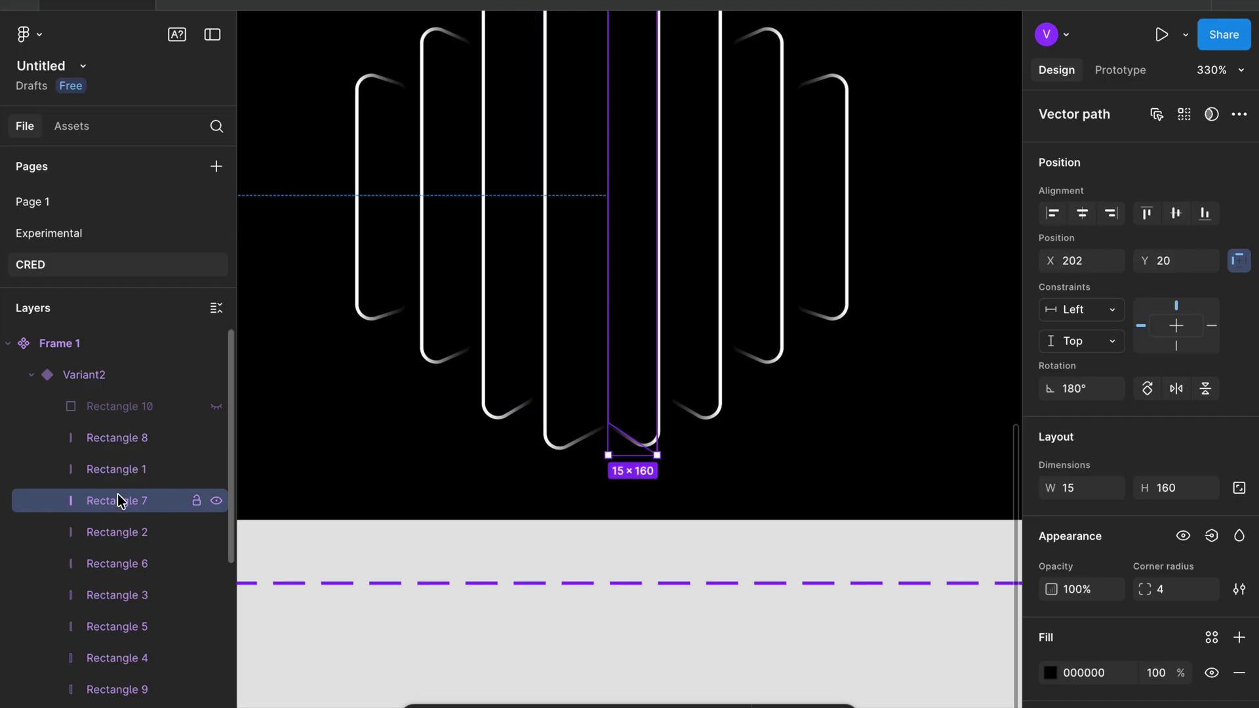
click(120, 532)
key(shift+Left)
key(shift+Left)
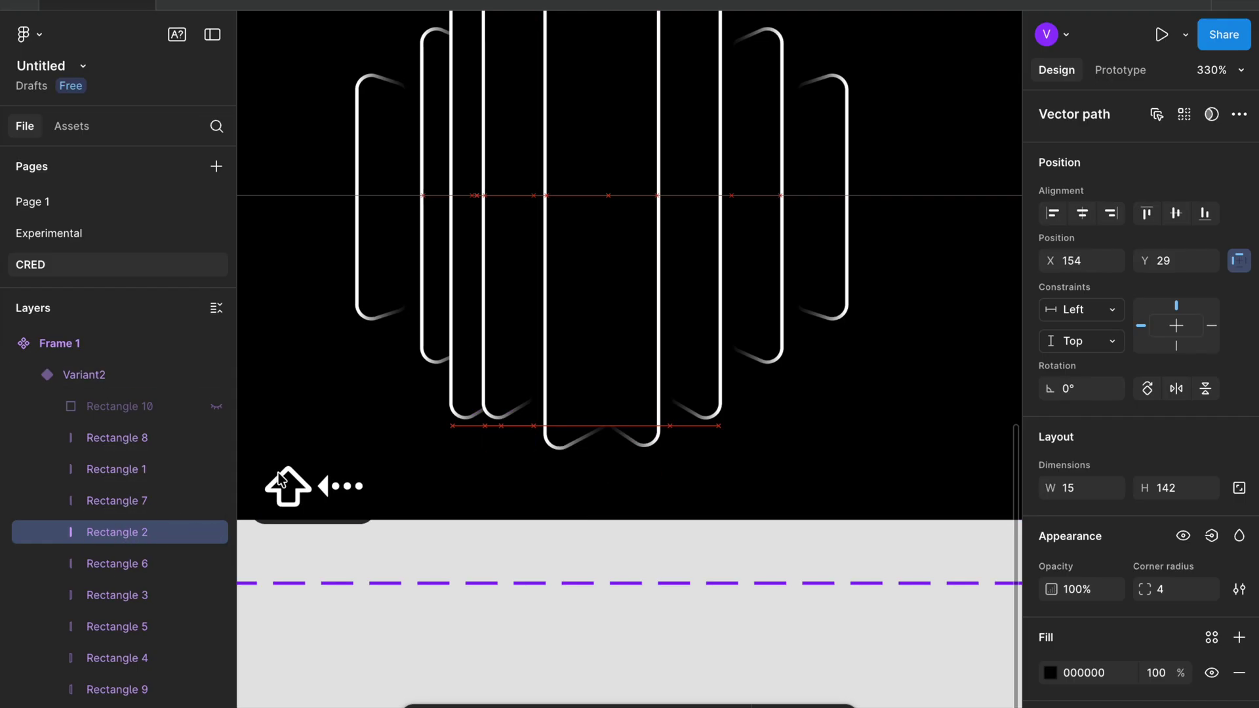
scroll(554, 309, up, 2)
scroll(553, 309, left, 1)
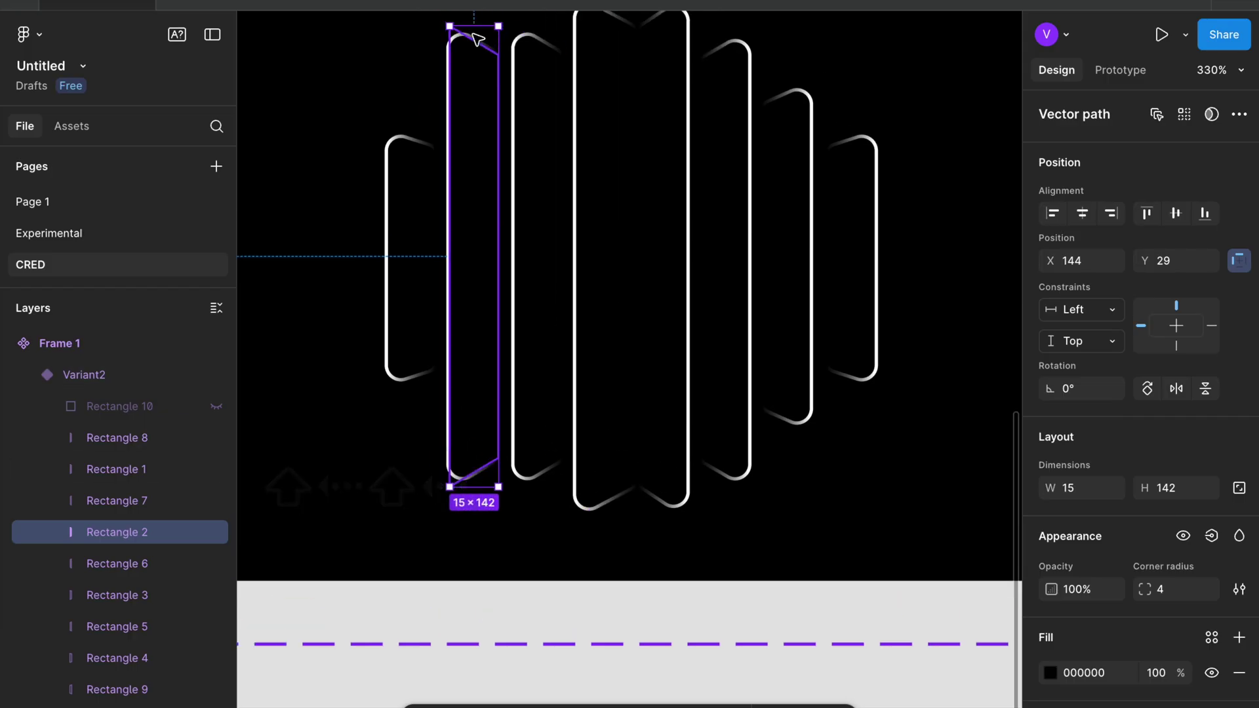
drag(478, 21, 478, 84)
Shorten the next outer bar and shift it further left, then zoom out to the whole component.
scroll(474, 487, up, 5)
drag(474, 487, 490, 427)
scroll(489, 427, down, 5)
click(410, 124)
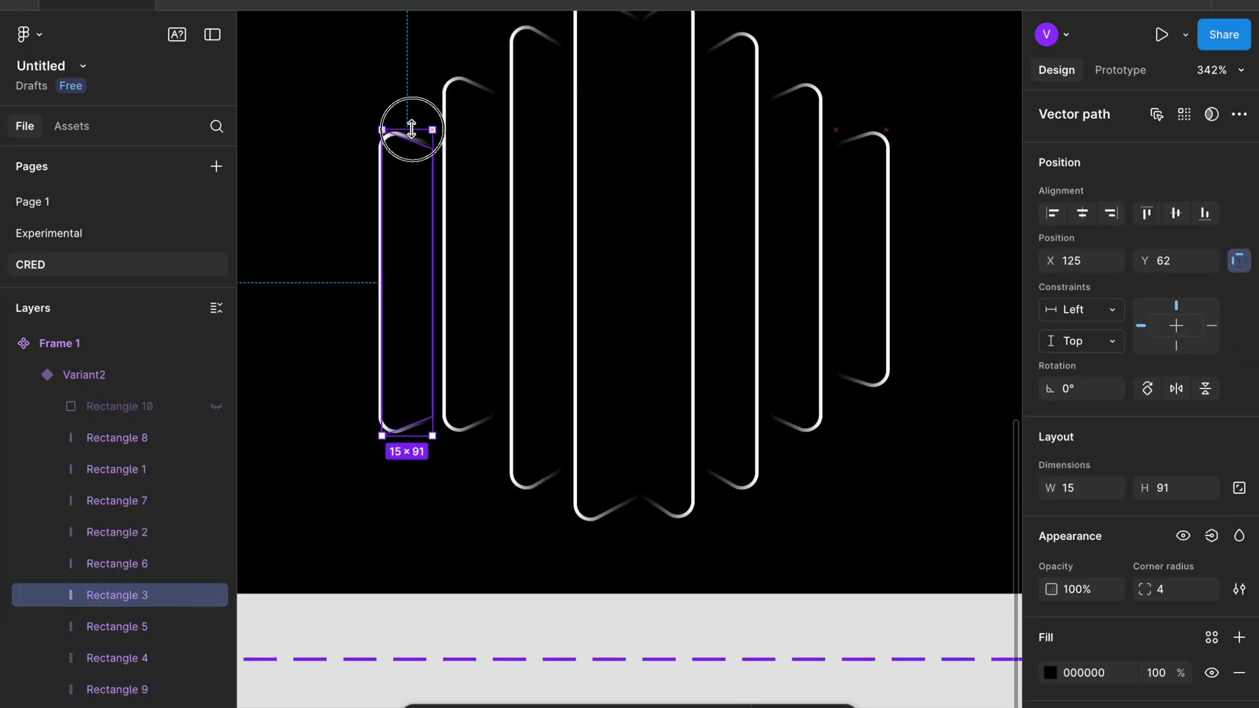
key(shift+Left)
key(shift+Left)
key(Escape)
scroll(354, 289, down, 5)
click(717, 332)
scroll(717, 332, down, 4)
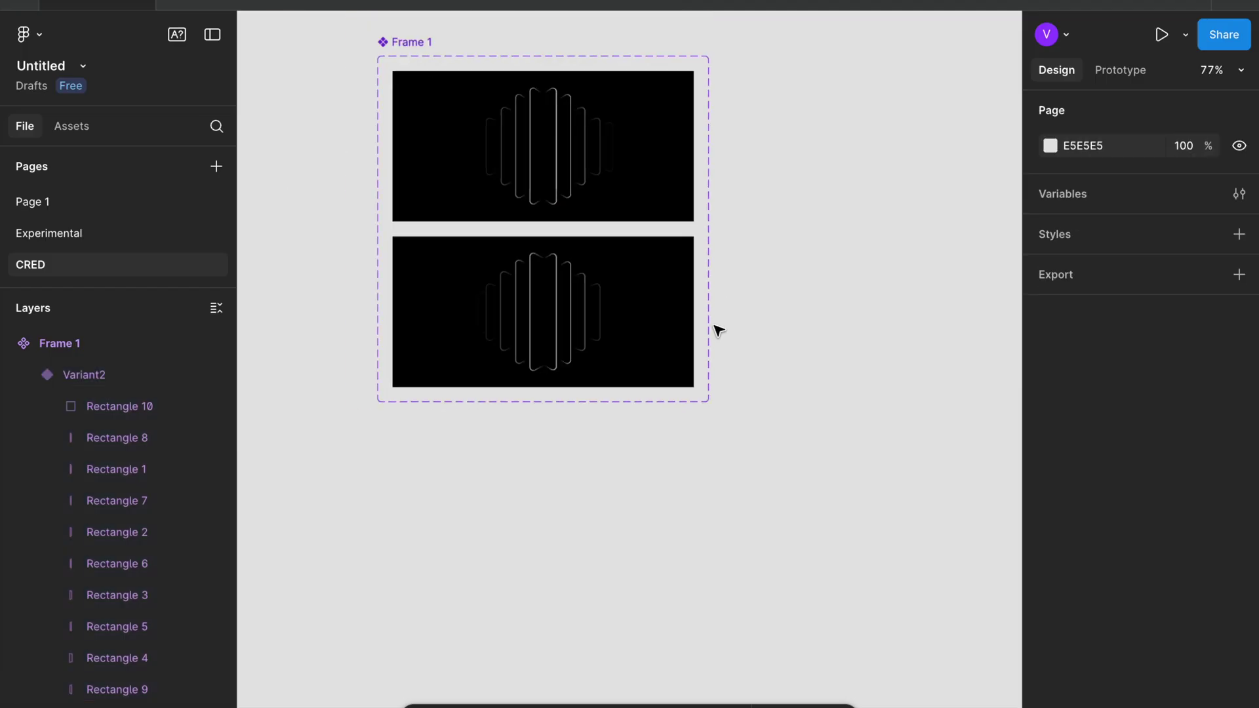
In Prototype mode, connect the top variant to Variant2.
scroll(548, 255, up, 2)
scroll(548, 255, right, 1)
scroll(852, 191, right, 2)
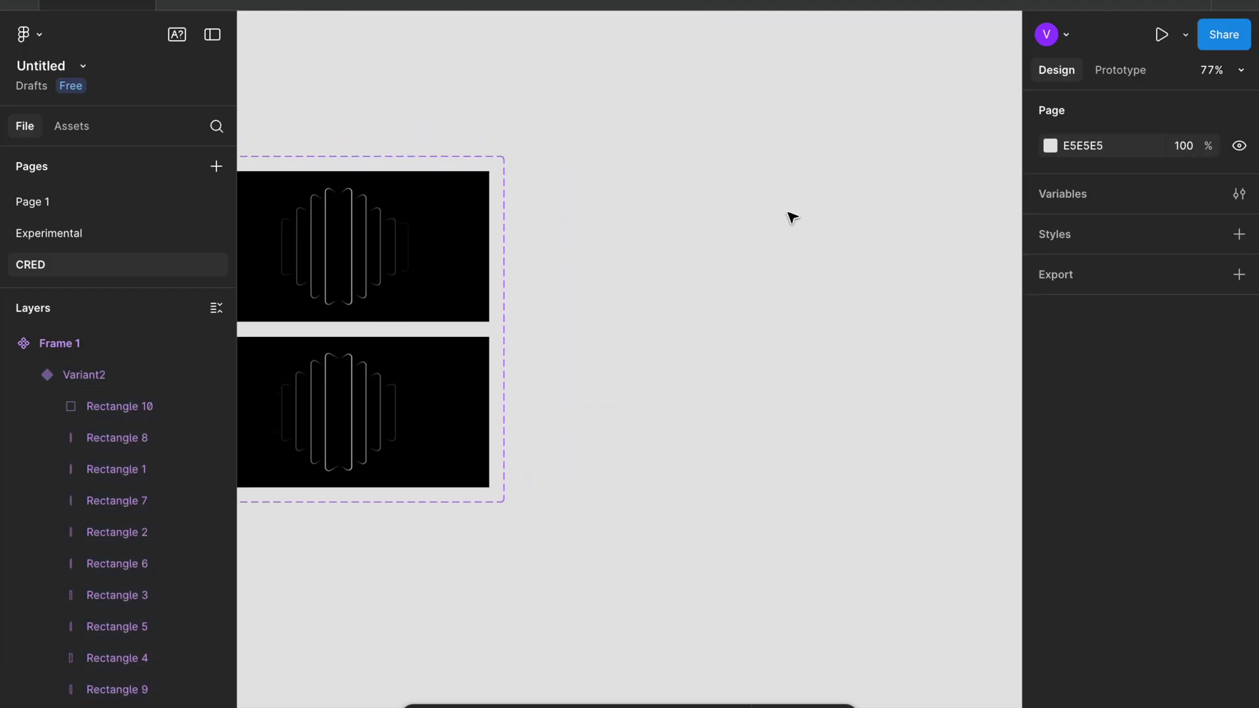
scroll(746, 226, left, 2)
scroll(746, 227, down, 1)
click(1134, 76)
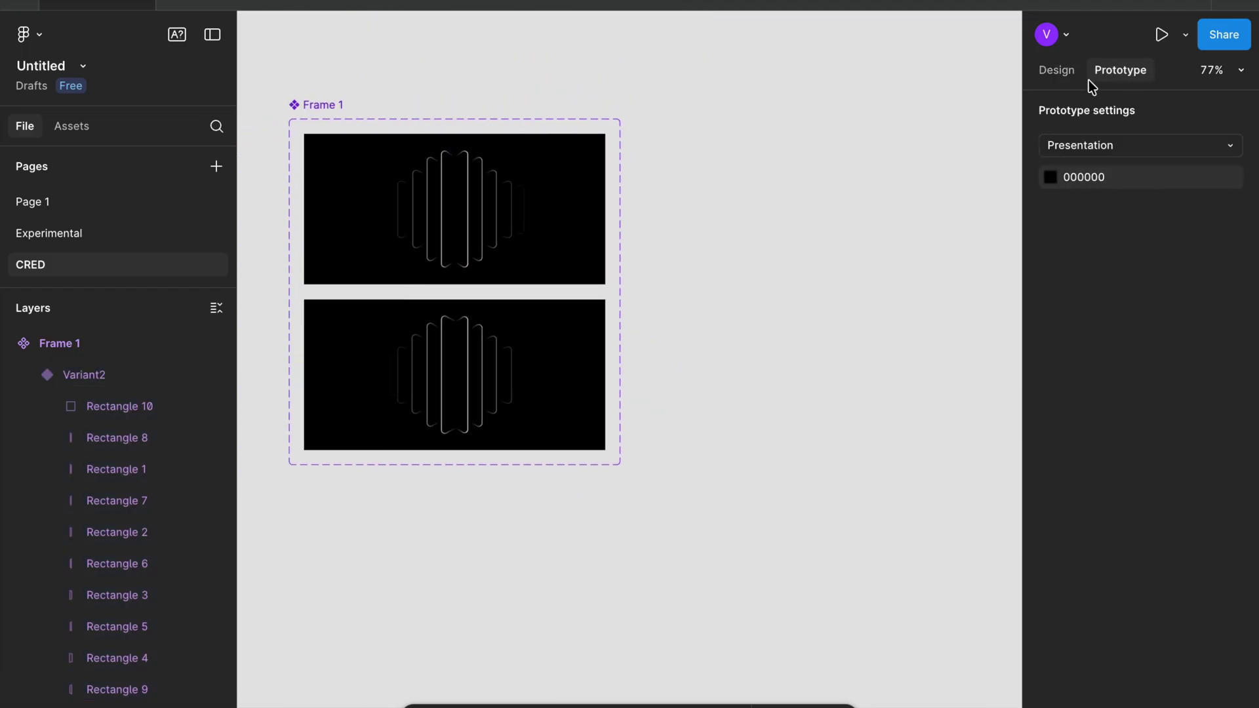
click(557, 245)
drag(456, 286, 476, 331)
Set the interaction to After delay 1ms with Smart animate and a Linear curve.
click(481, 393)
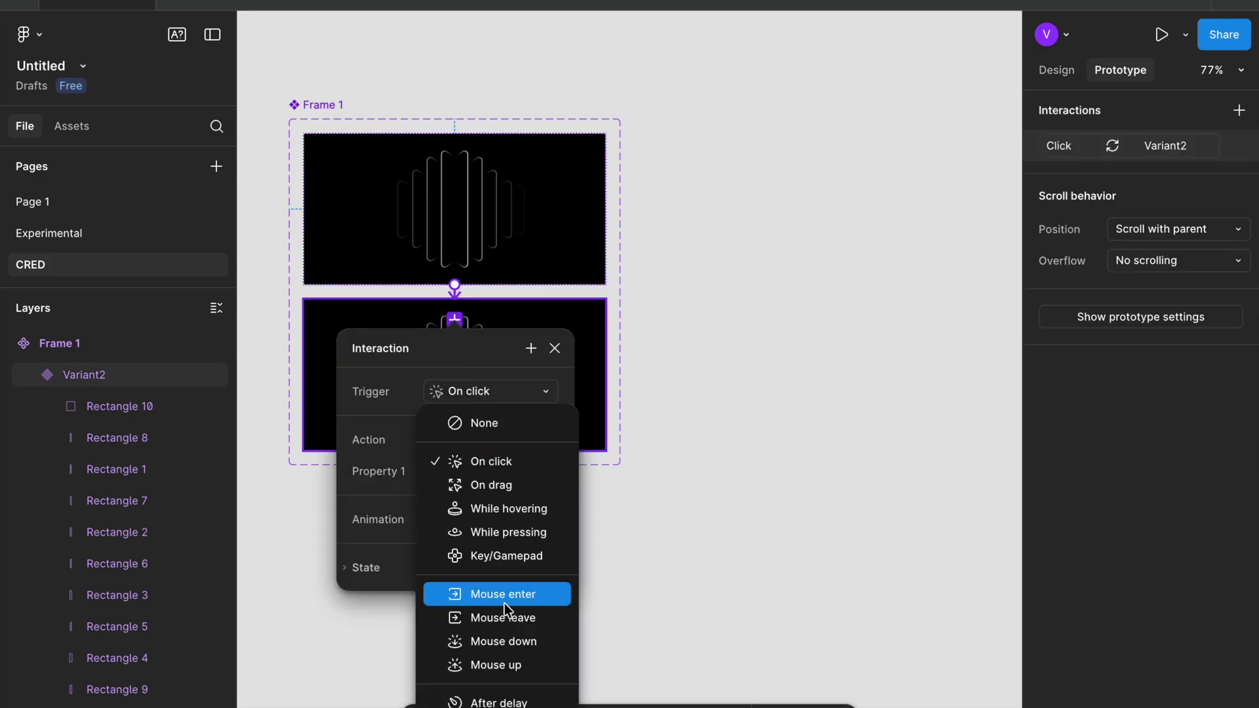
click(498, 702)
click(480, 421)
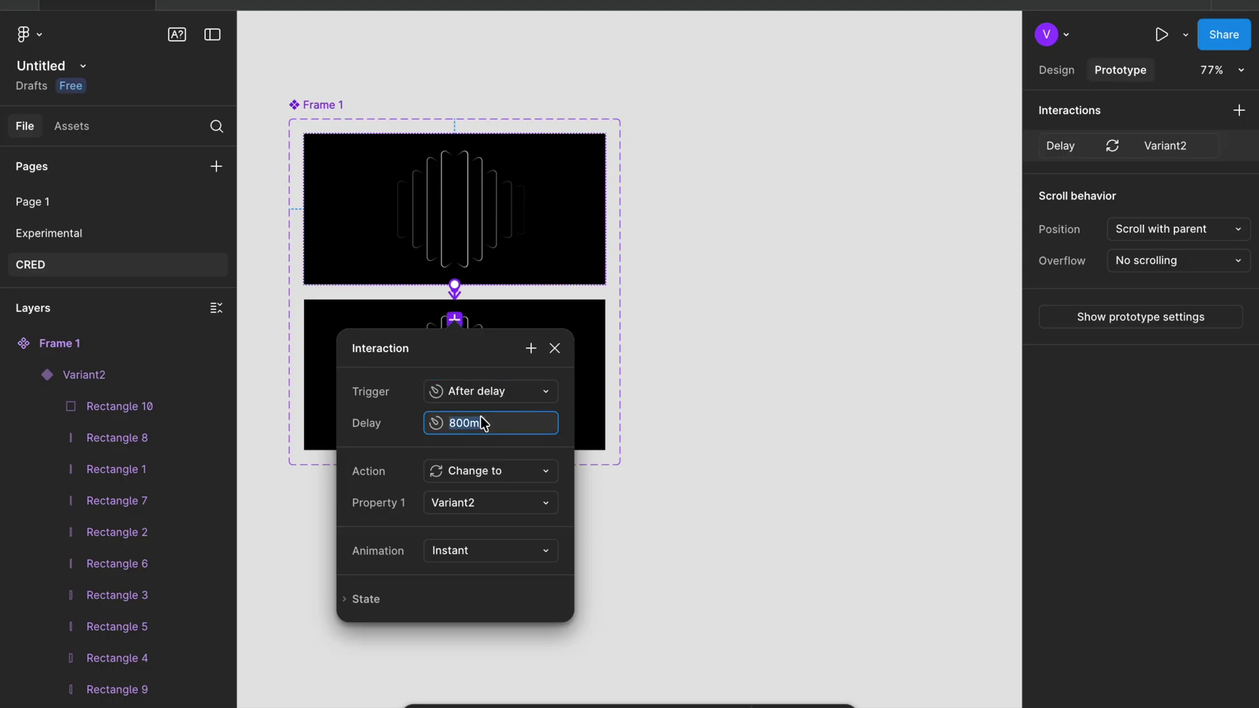
text(1)
key(Return)
click(527, 554)
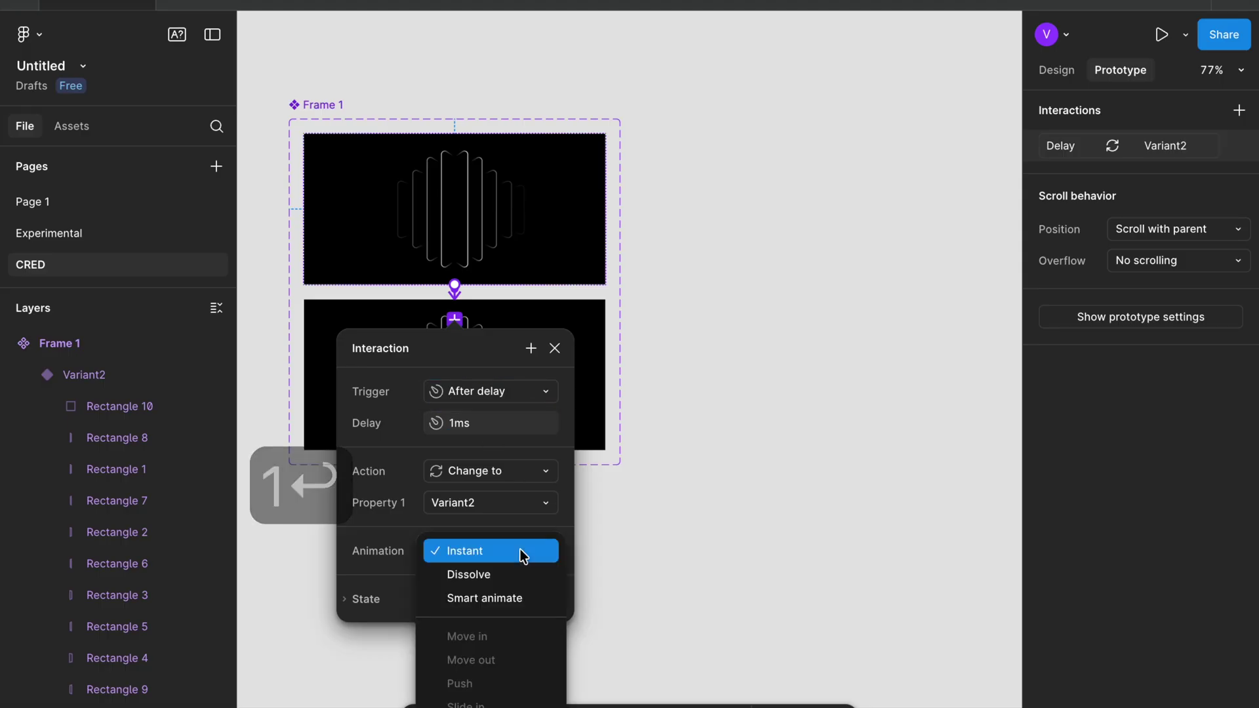
click(481, 602)
click(471, 590)
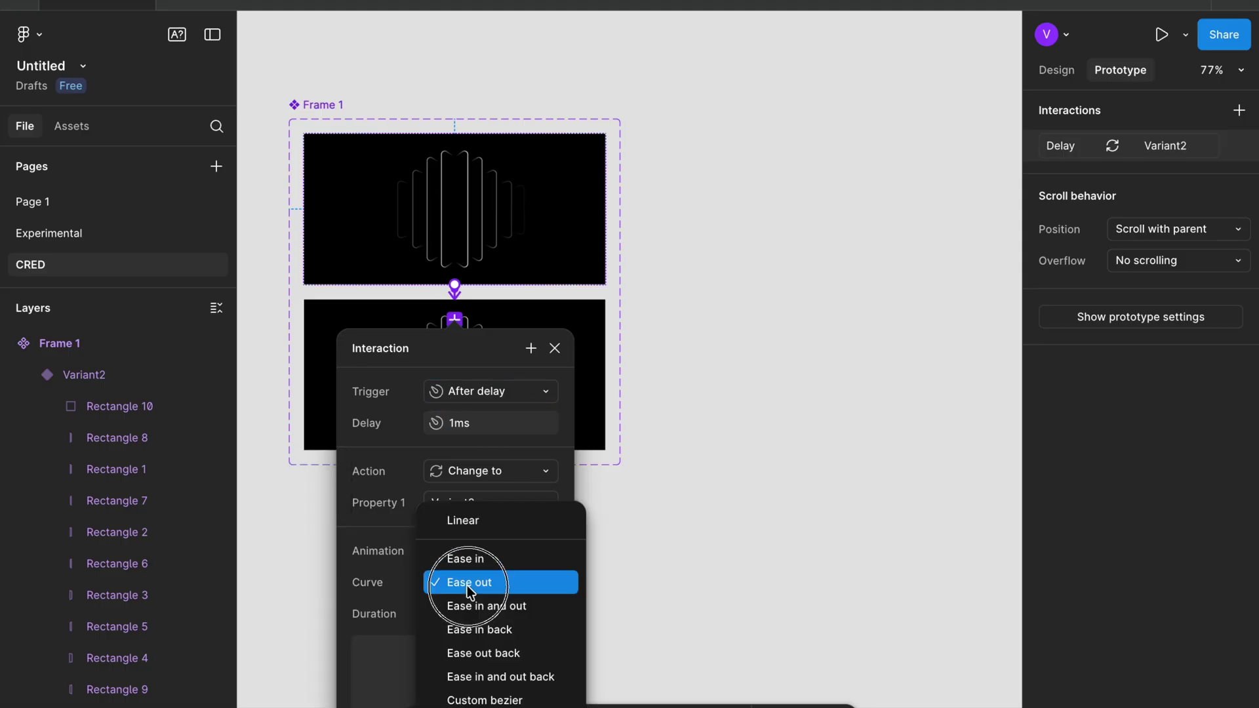
click(470, 525)
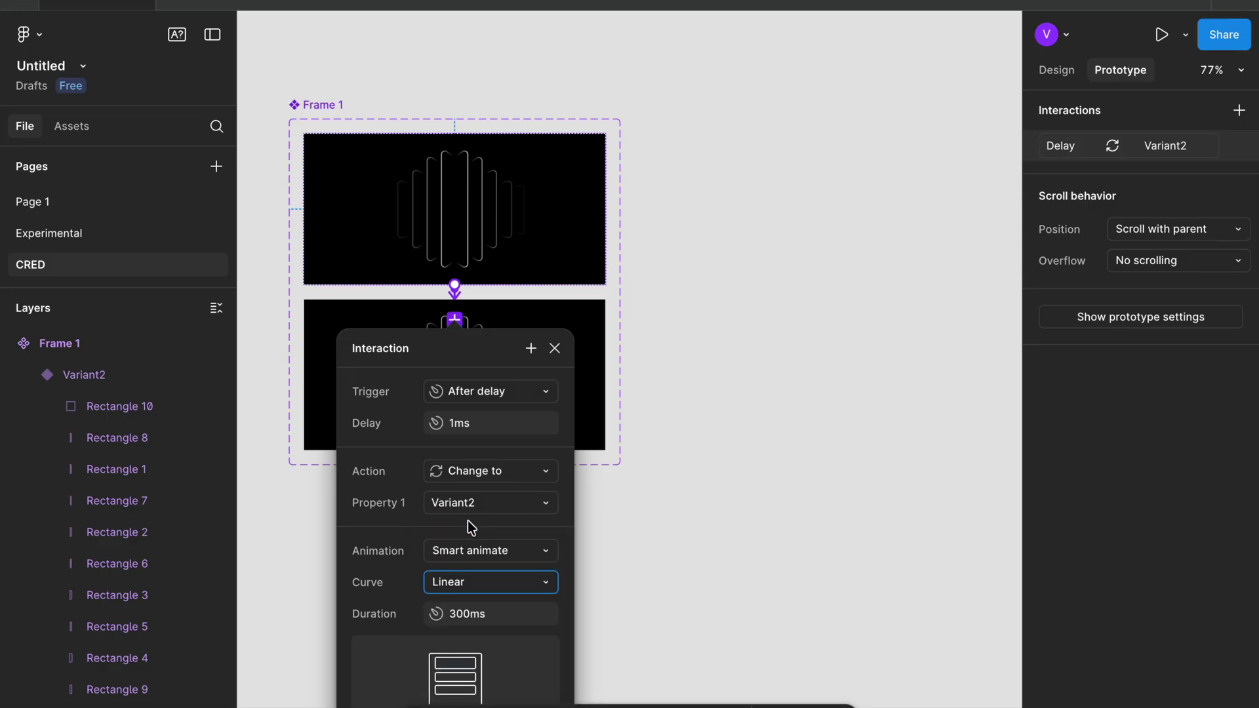
click(672, 467)
click(583, 415)
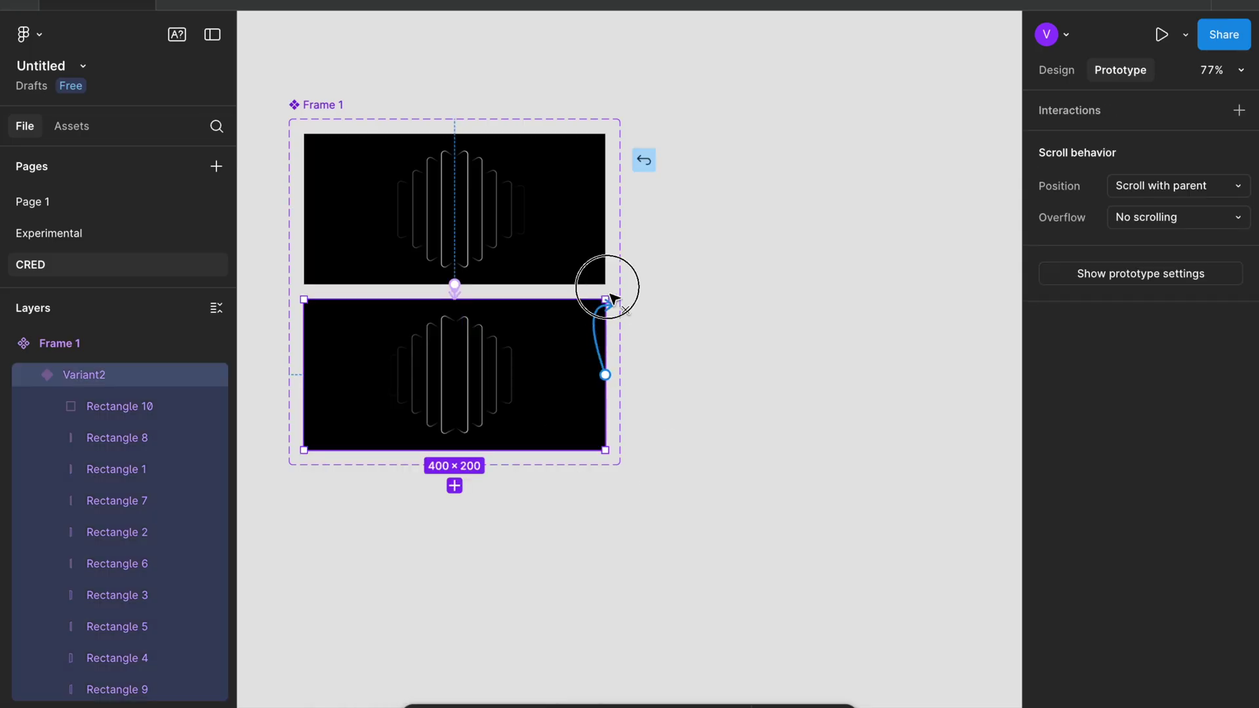
Connect Variant2 back to Default with an After delay 1ms trigger and Instant animation.
drag(610, 300, 576, 247)
click(489, 376)
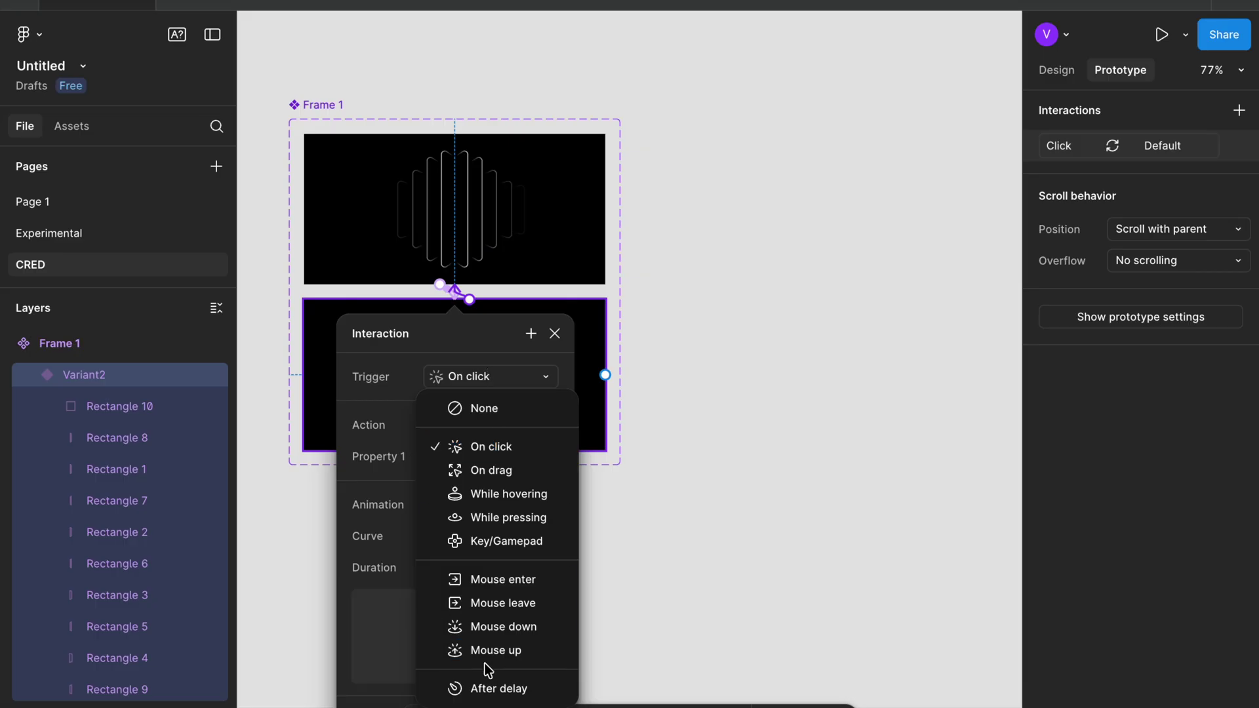
click(485, 688)
click(497, 413)
text(1)
key(Return)
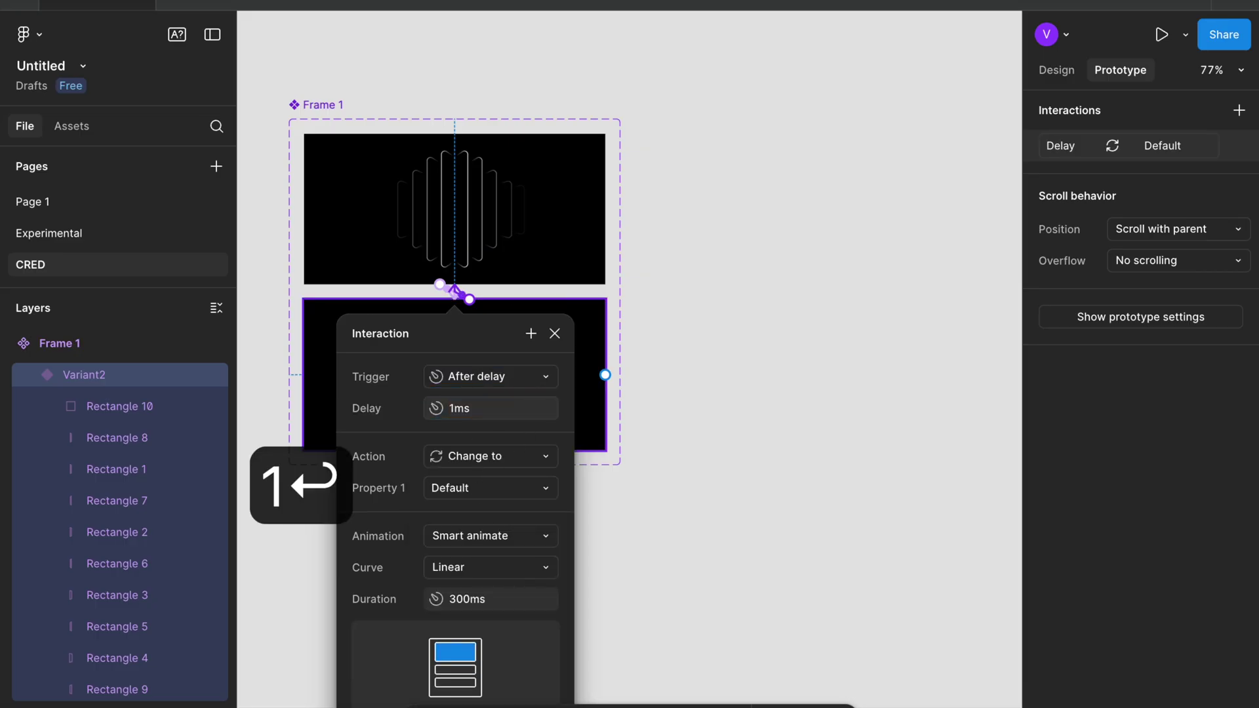
click(491, 538)
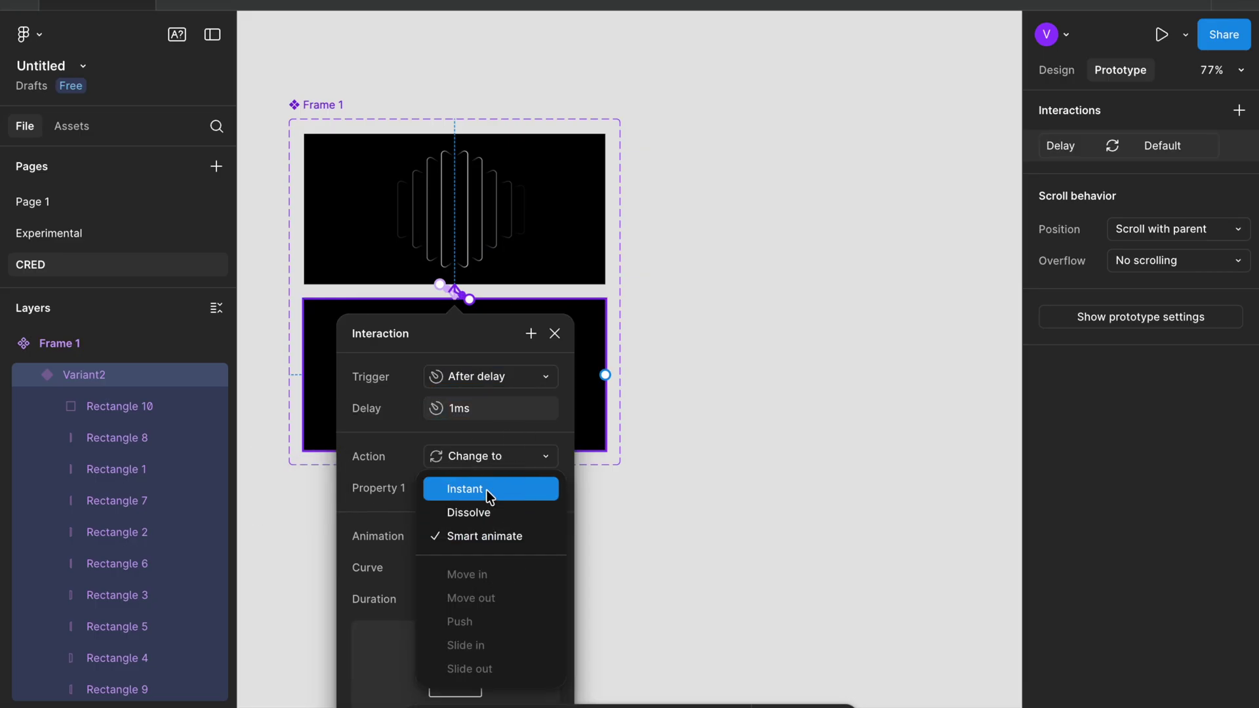
click(486, 490)
click(669, 492)
scroll(664, 486, right, 5)
scroll(663, 486, up, 3)
Draw a 430×430 Frame 2 beside the component and paste a copy of the loading component into it.
key(f)
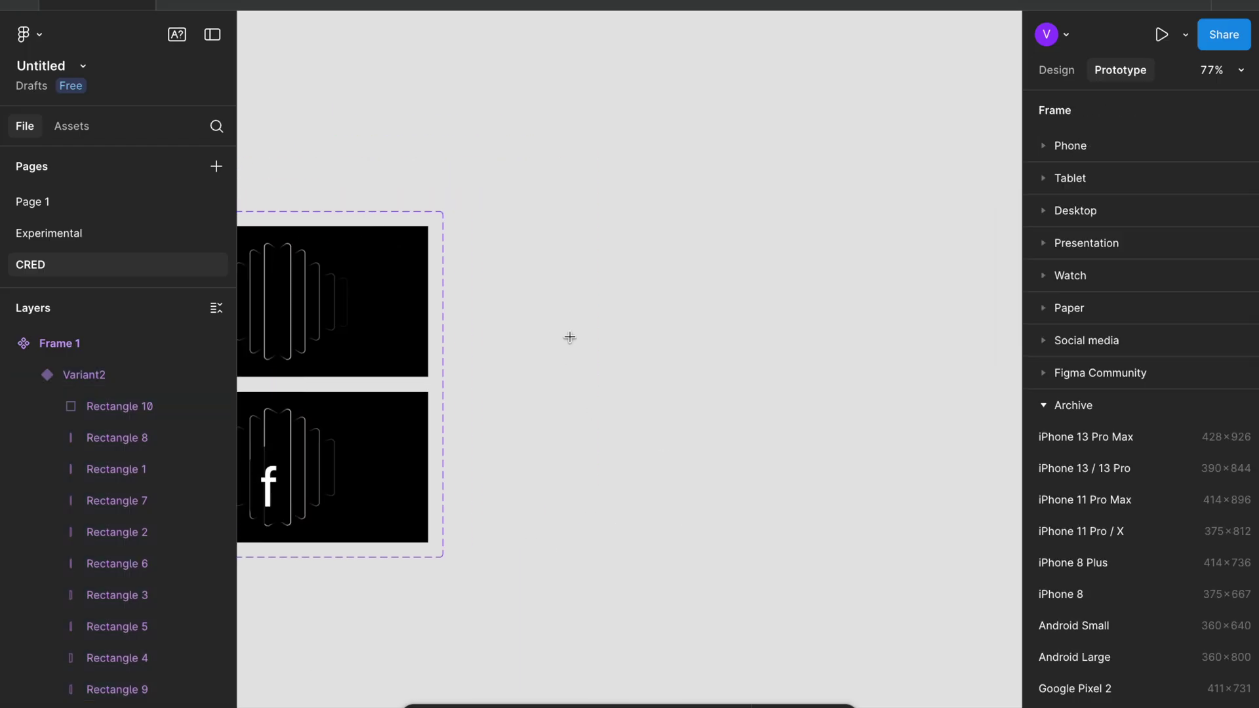
drag(543, 222, 866, 545)
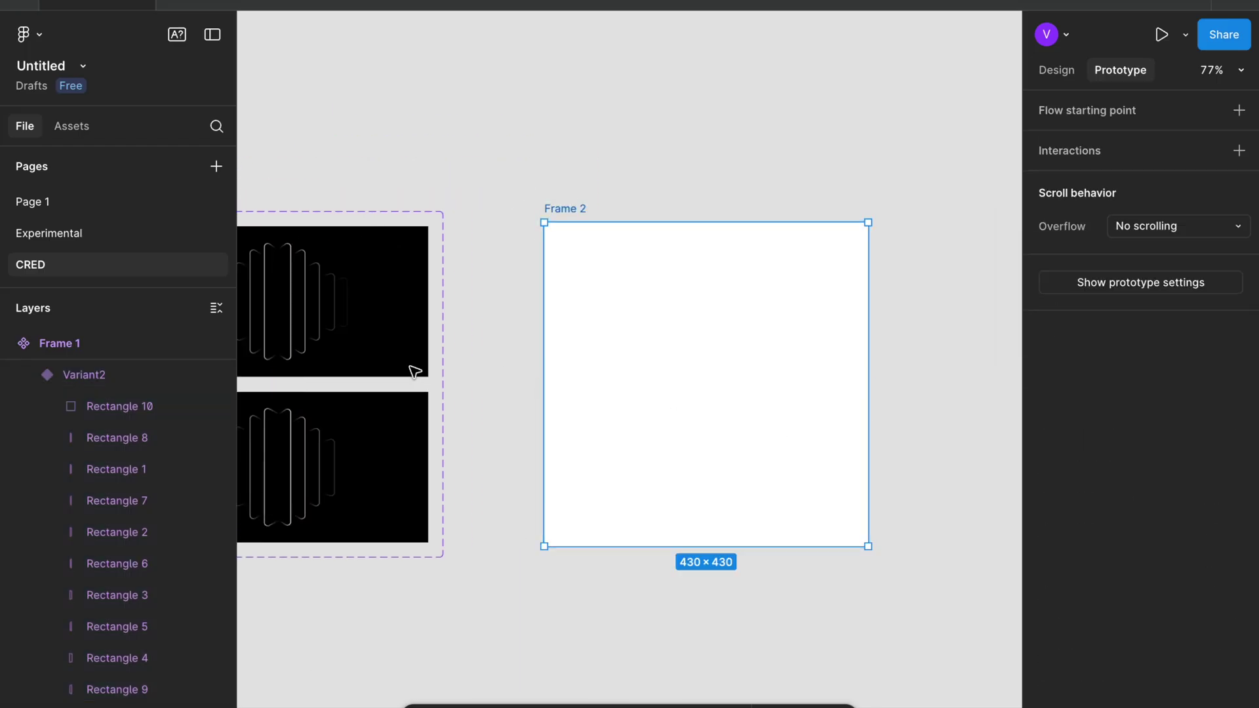
click(327, 336)
scroll(327, 336, left, 5)
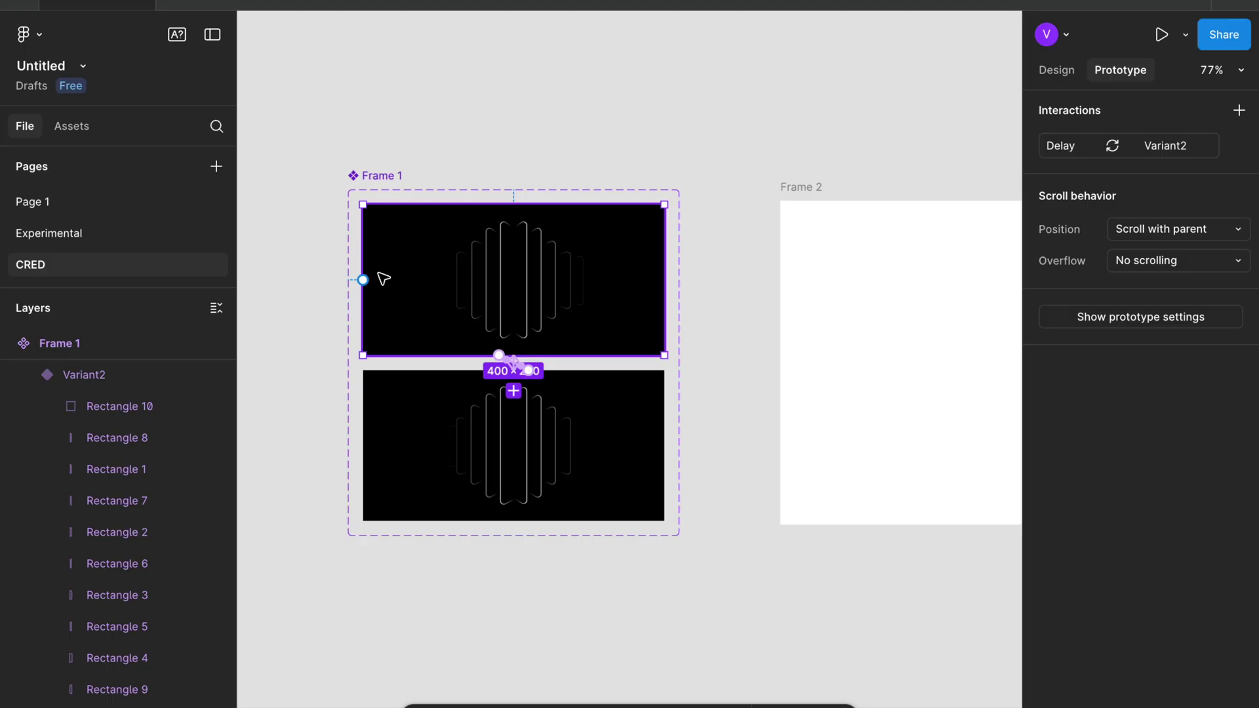
key(super+c)
scroll(649, 272, right, 5)
click(652, 270)
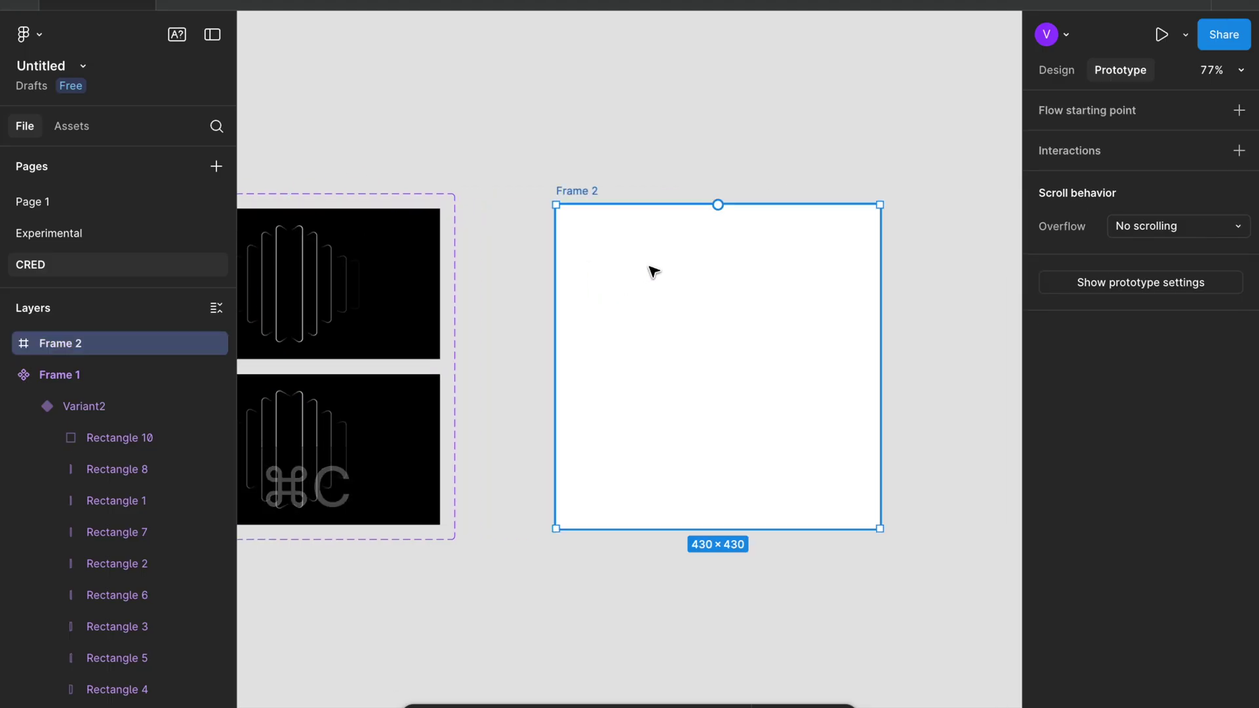
key(super+v)
drag(688, 282, 686, 327)
click(581, 189)
click(1186, 34)
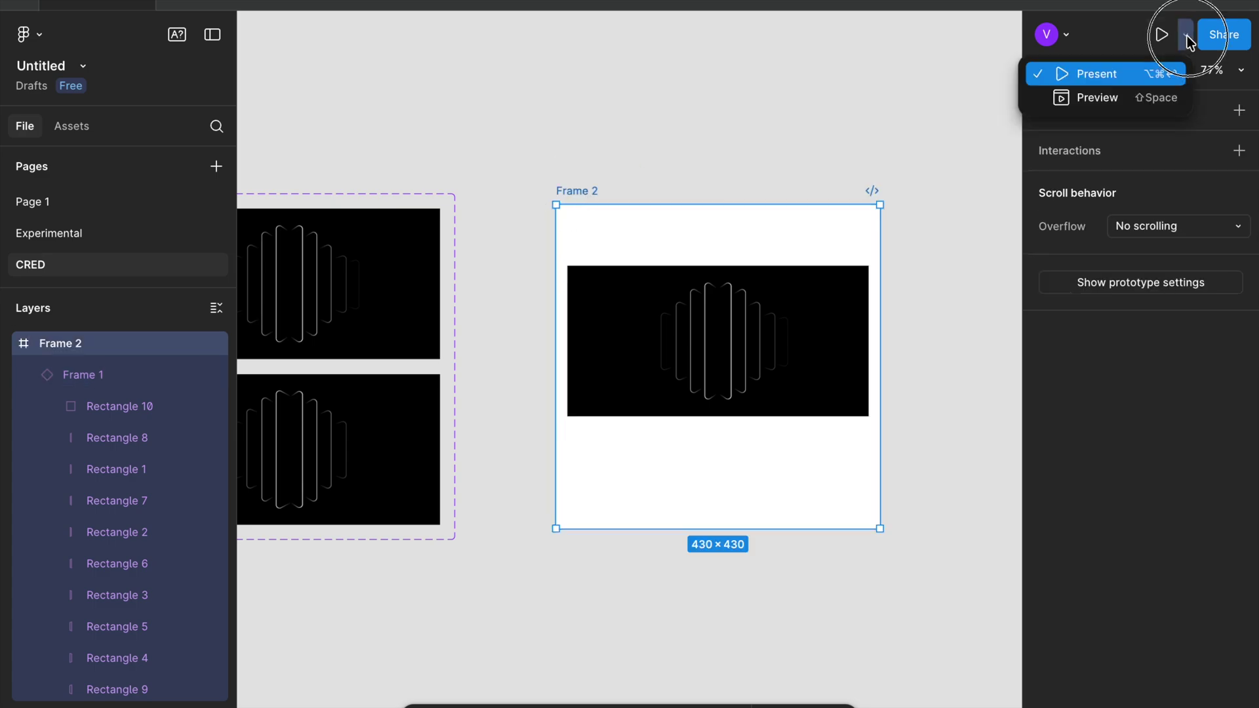
Preview Frame 2's looping animation, then close the preview window.
click(1112, 100)
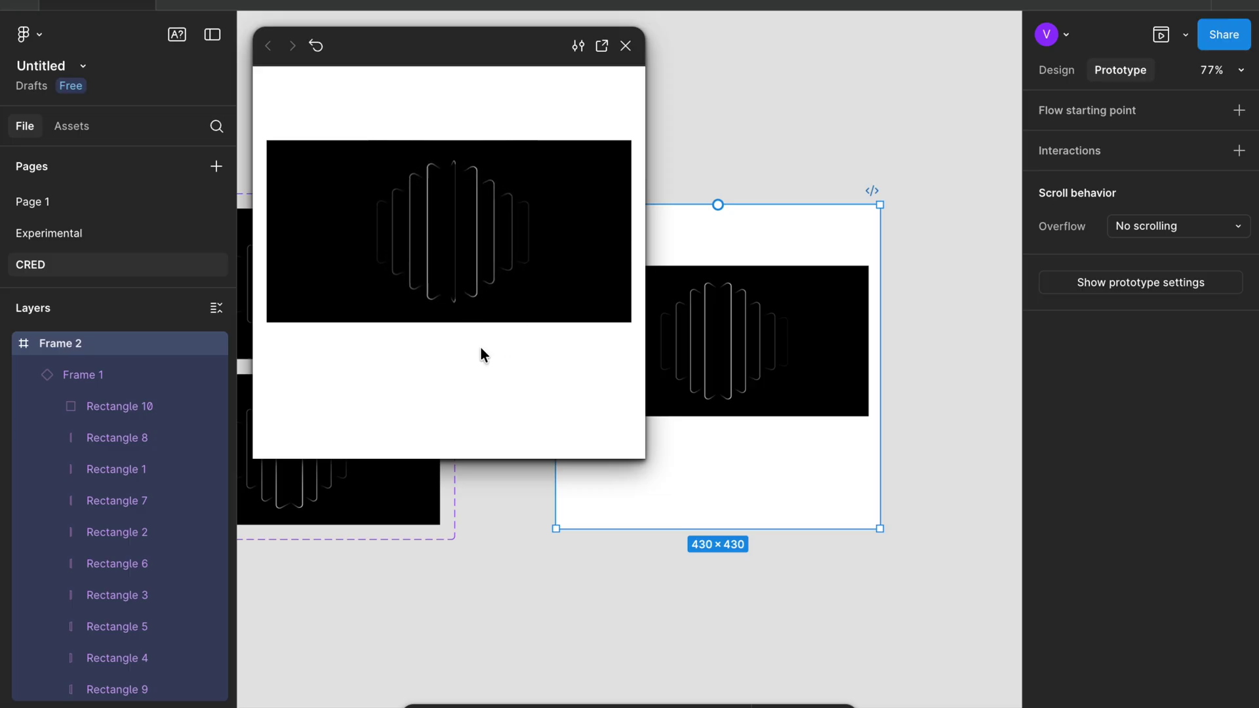
click(625, 46)
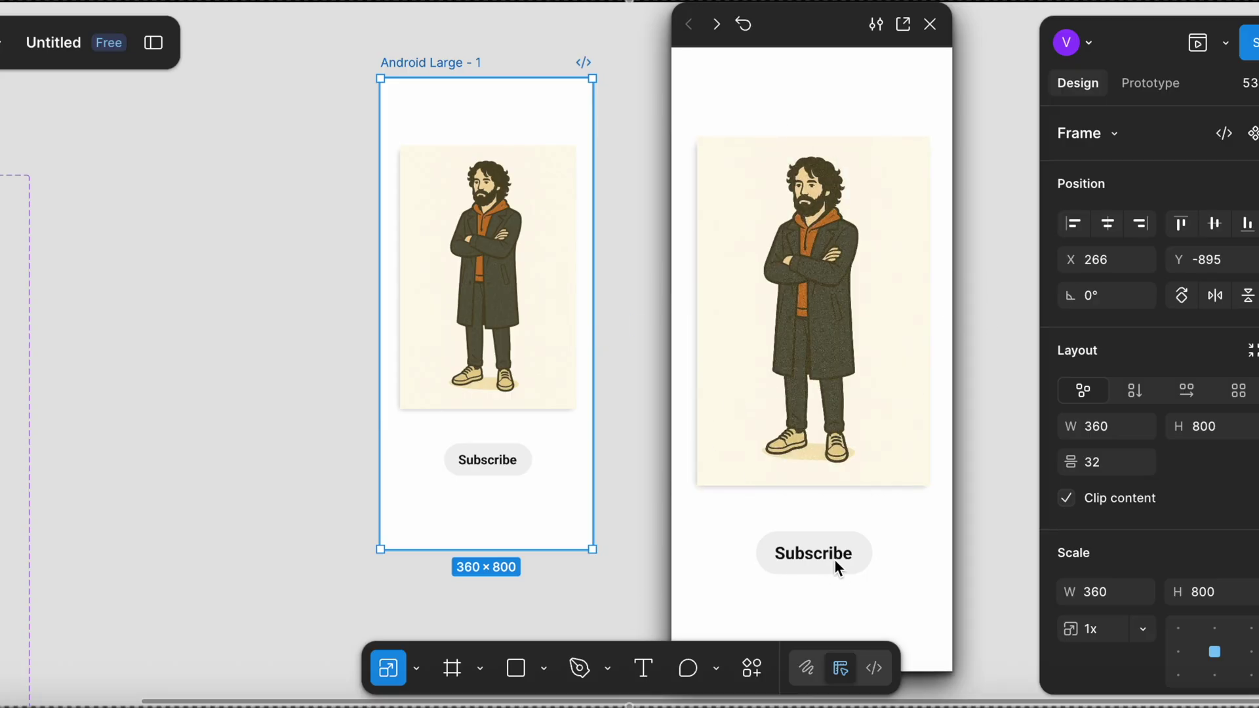
Subscribe in the previewed prototype and set the notification bell to All.
click(814, 554)
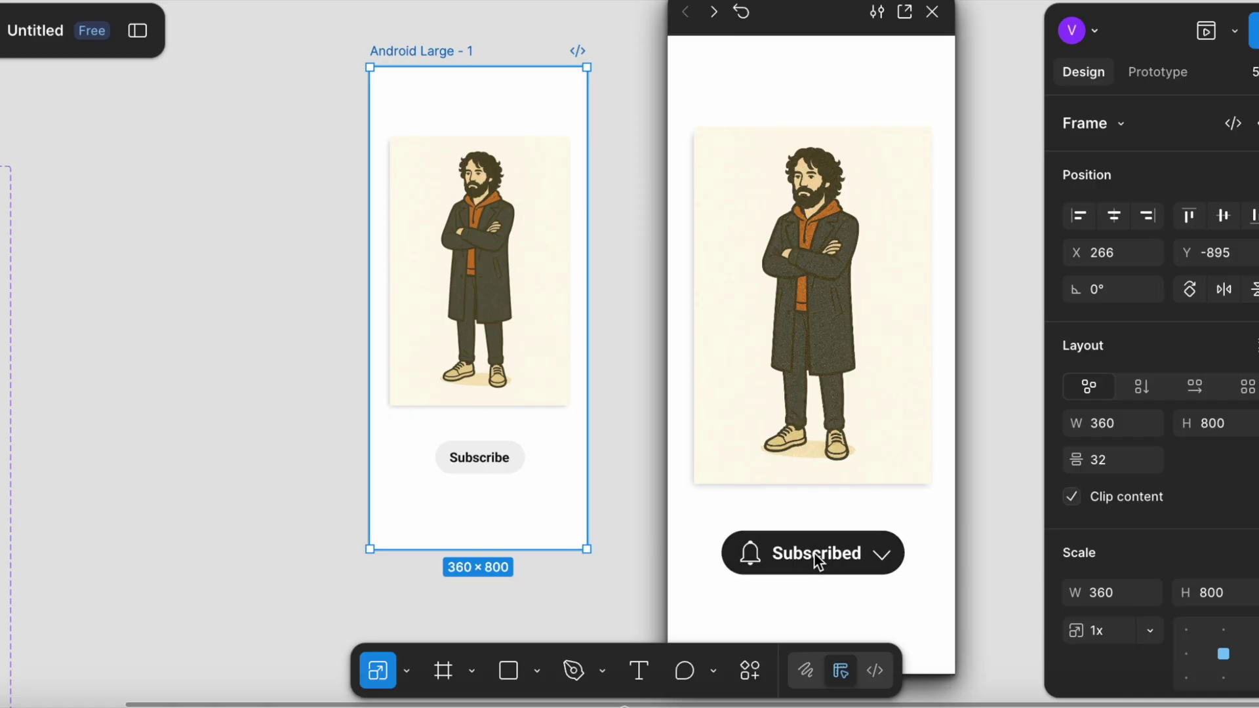
click(887, 556)
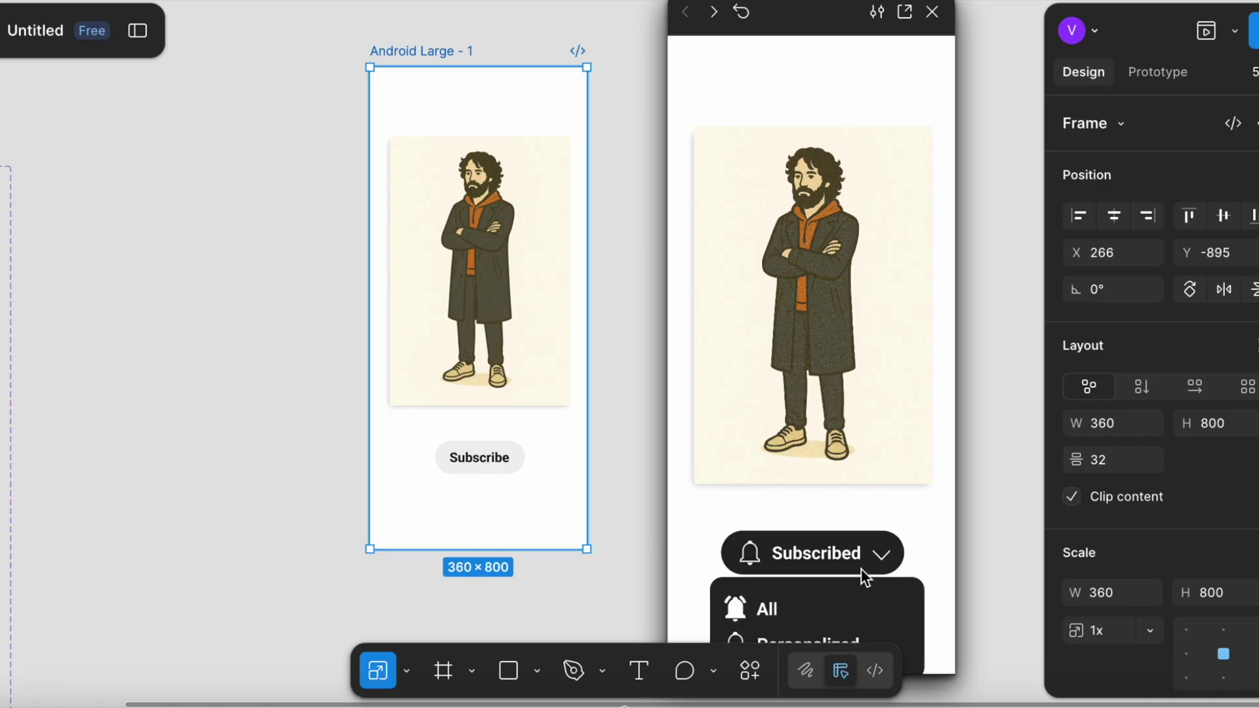
click(784, 623)
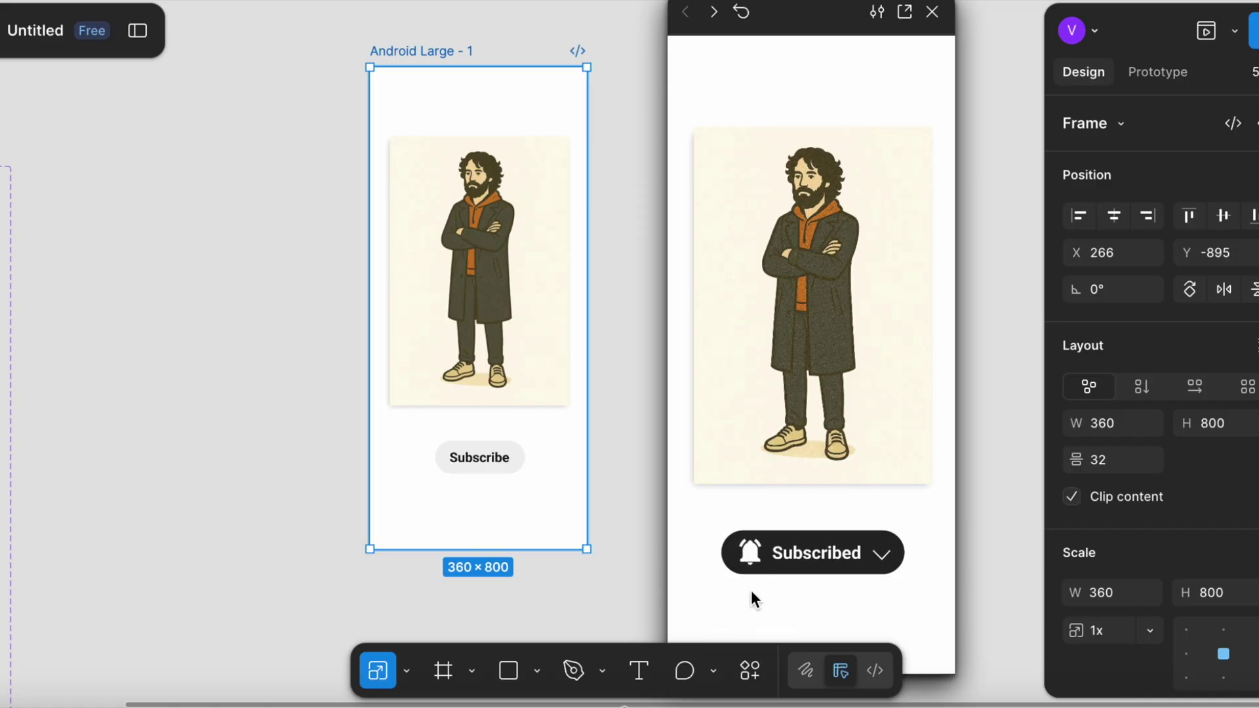